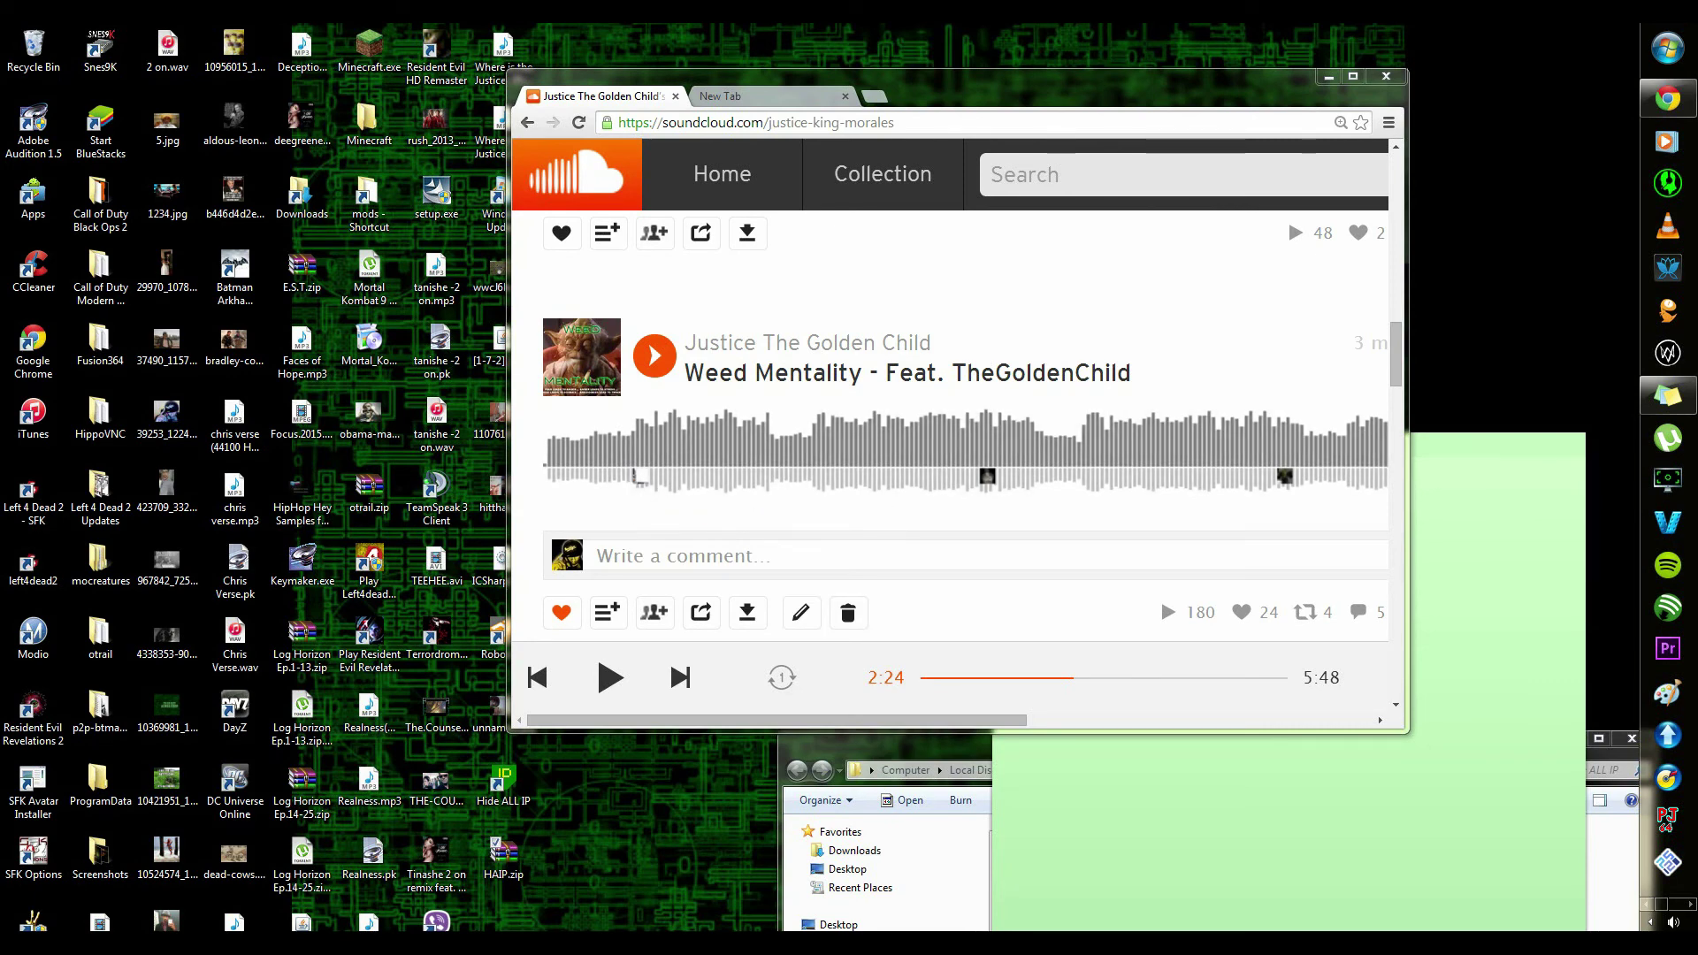
Play the Weed Mentality track on SoundCloud, then minimise Chrome to reveal the desktop.
{"action": "left_click", "coordinate": [655, 355]}
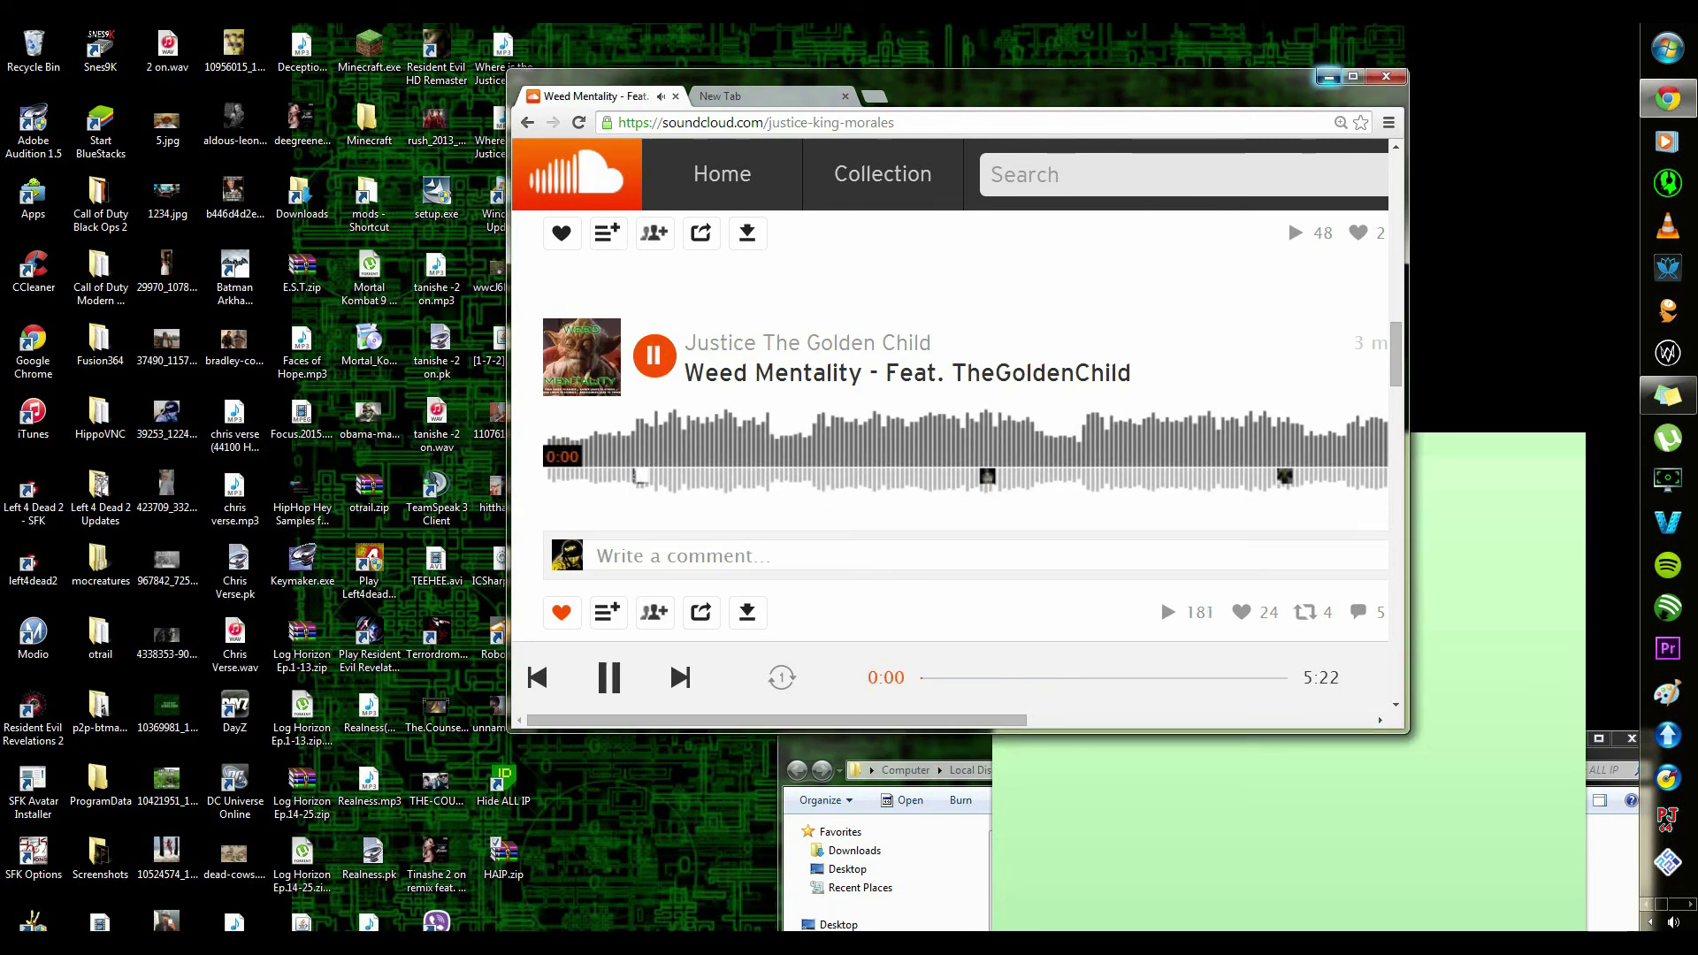
{"action": "left_click", "coordinate": [1328, 77]}
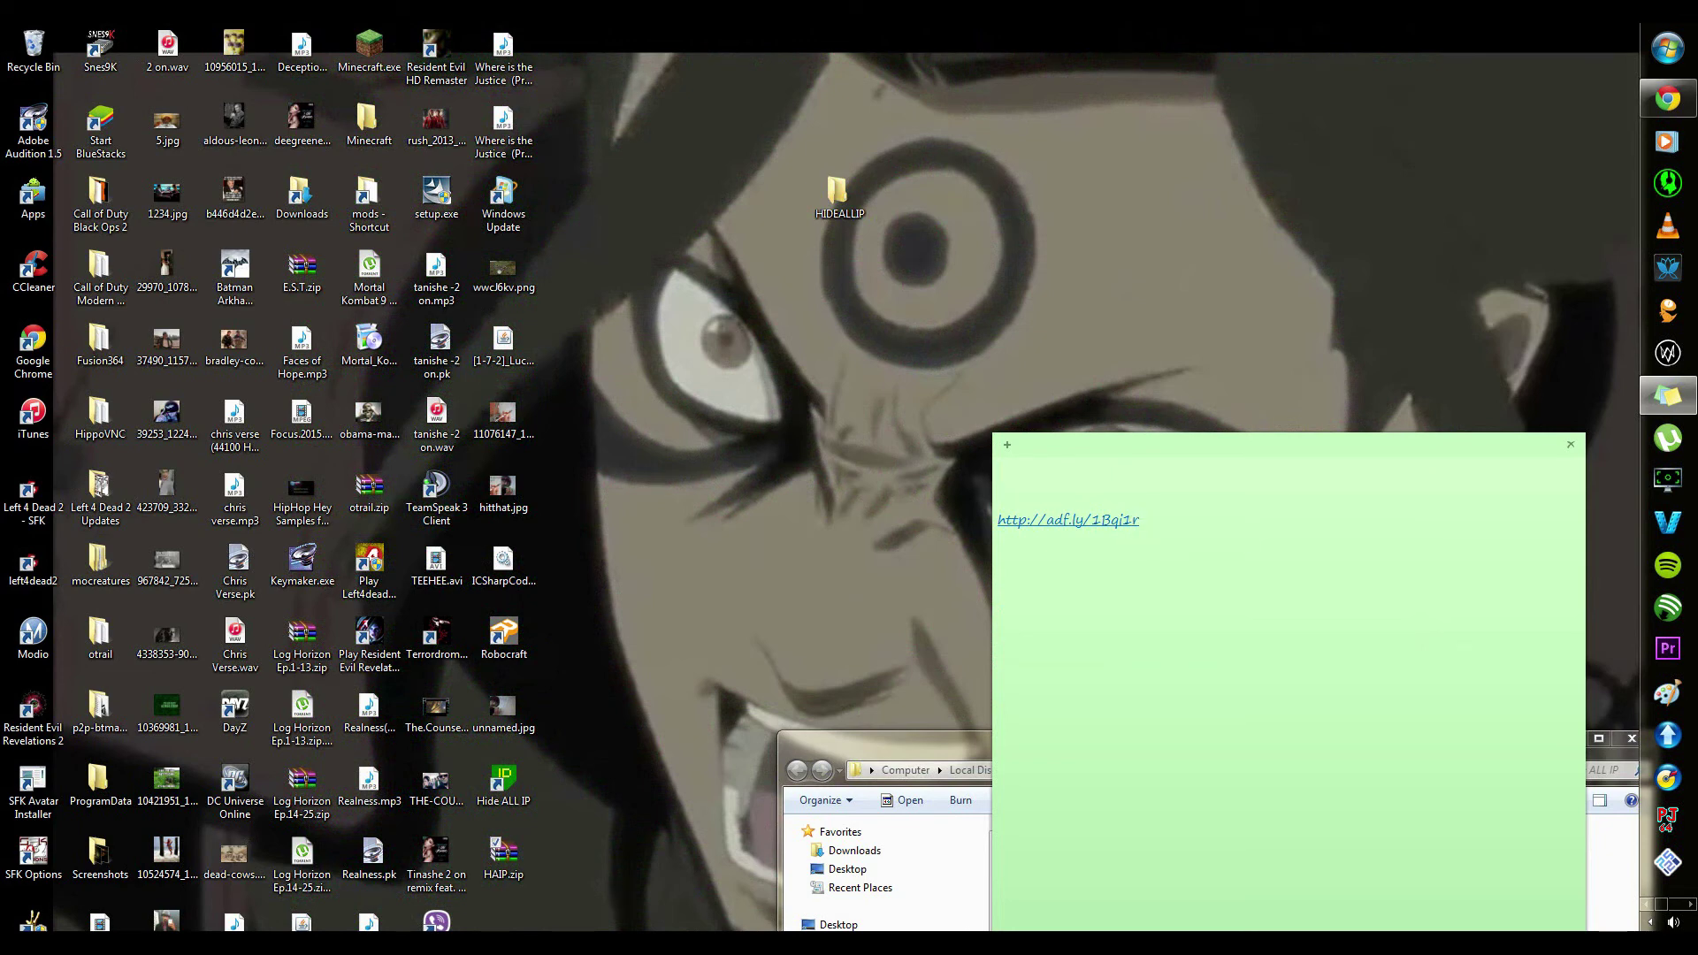
Copy the adf.ly link written in the sticky note.
{"action": "left_click_drag", "start_coordinate": [1140, 520], "coordinate": [998, 520]}
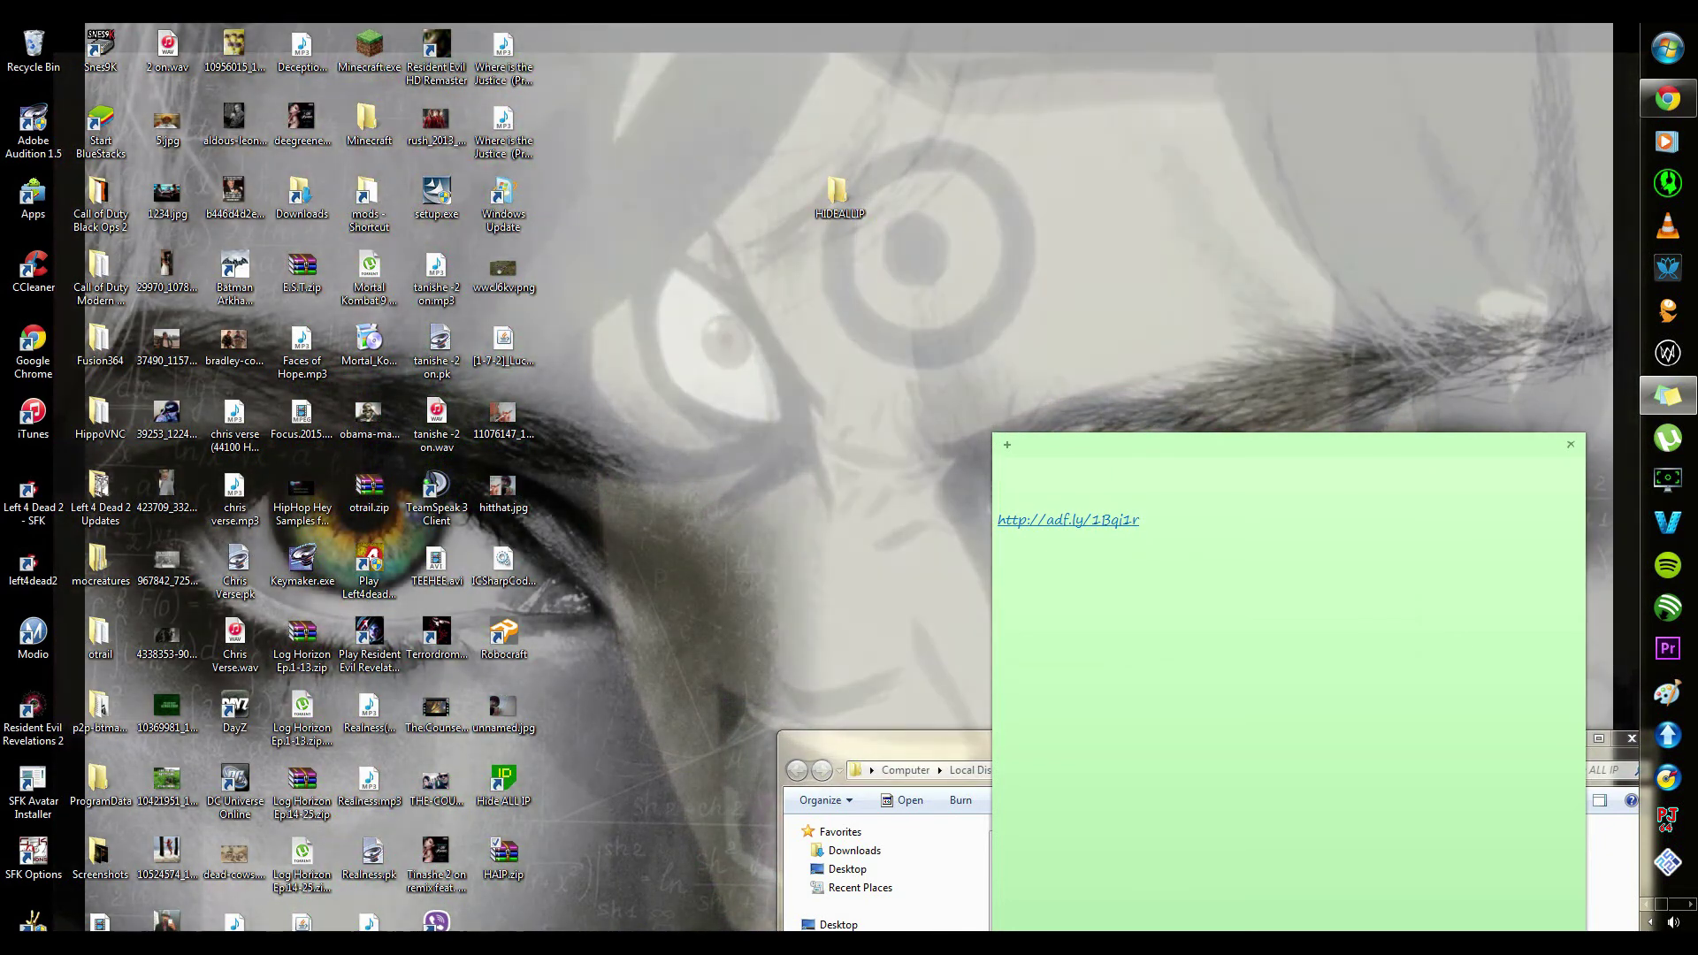
{"action": "right_click", "coordinate": [1140, 510]}
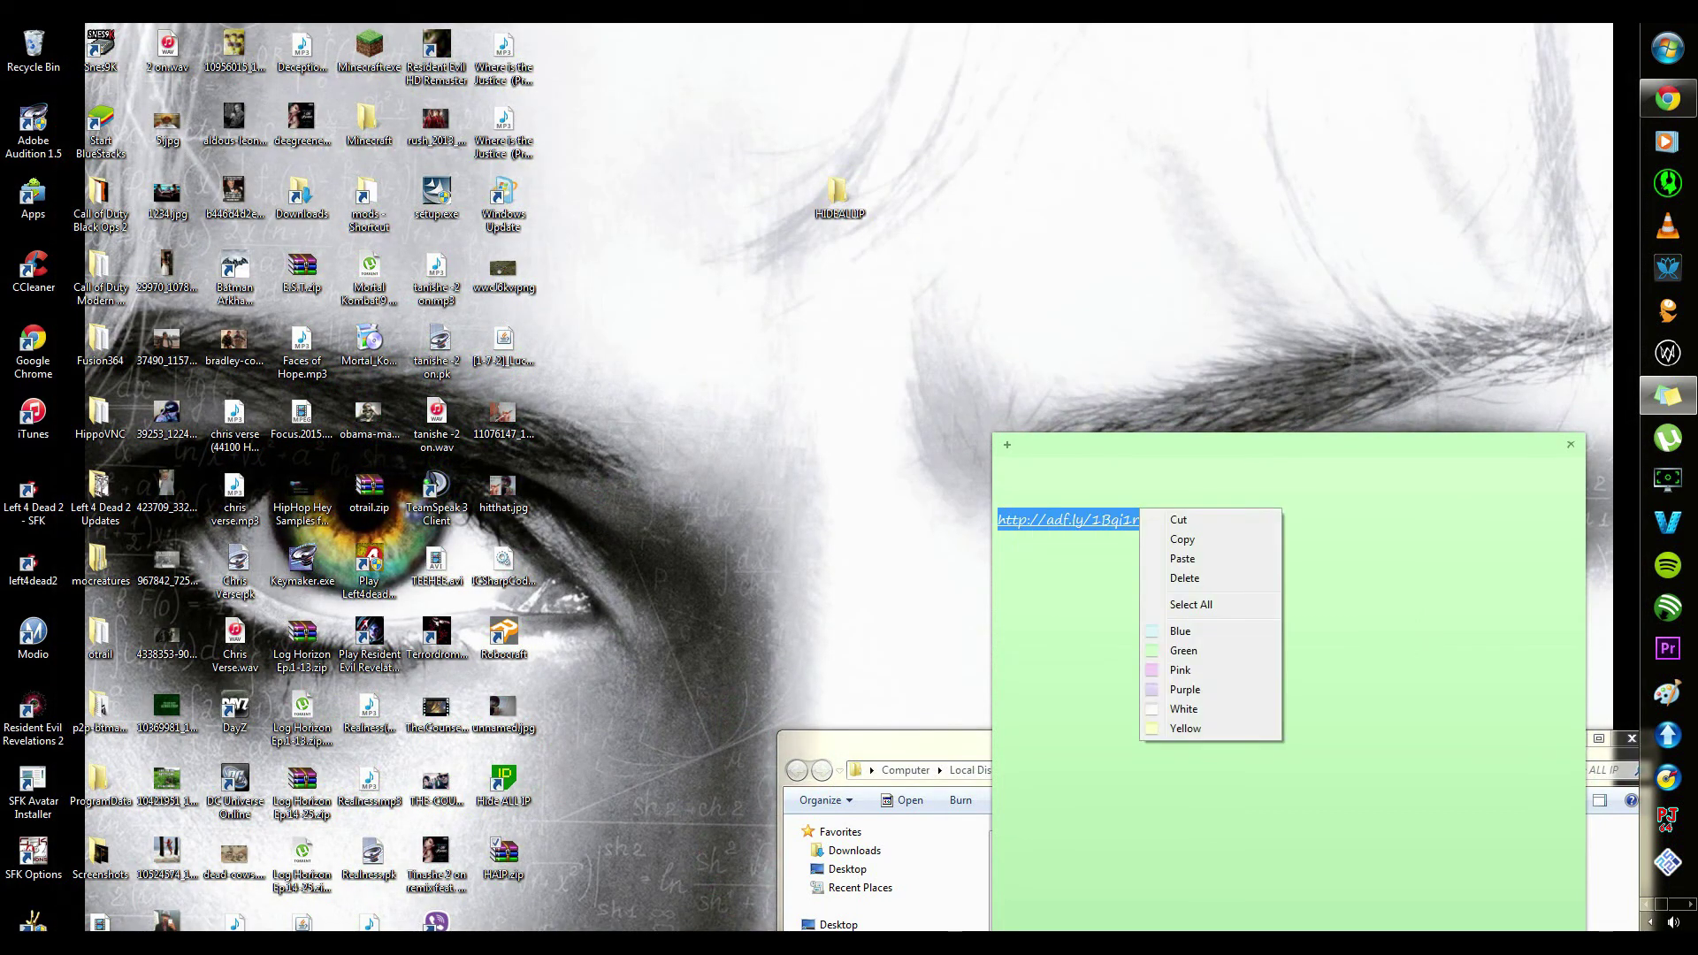
{"action": "left_click", "coordinate": [1182, 540]}
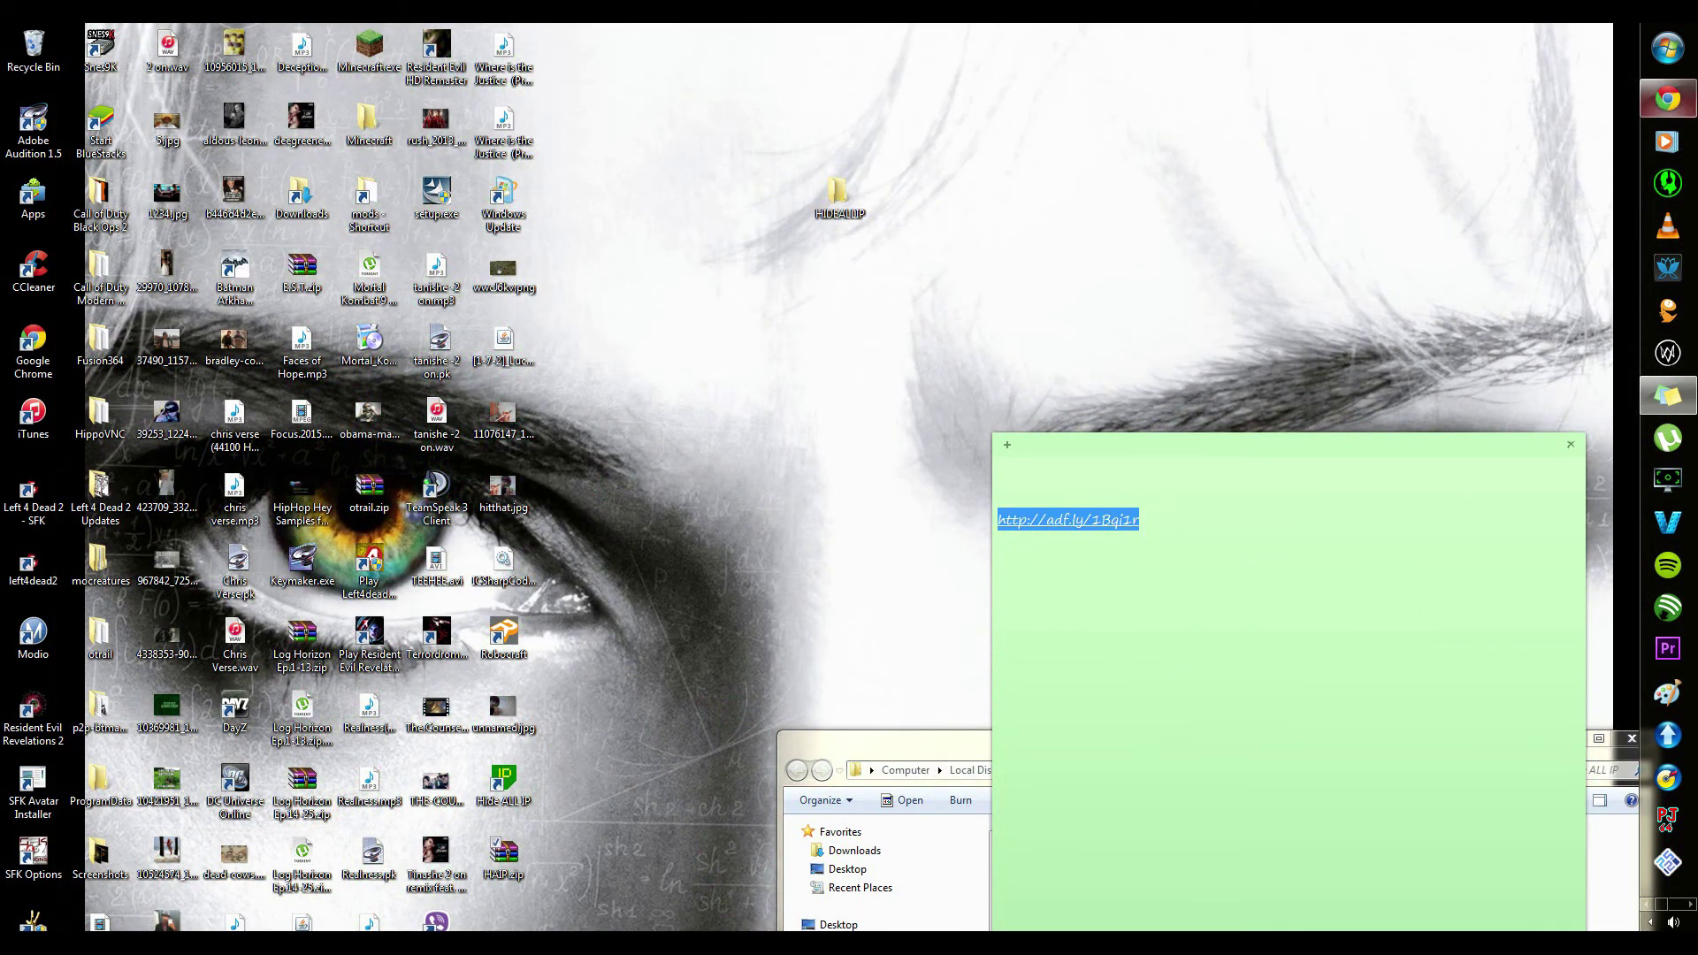
Load the copied adf.ly link in a new Chrome tab.
{"action": "left_click", "coordinate": [1668, 98]}
{"action": "key", "text": "ctrl+t"}
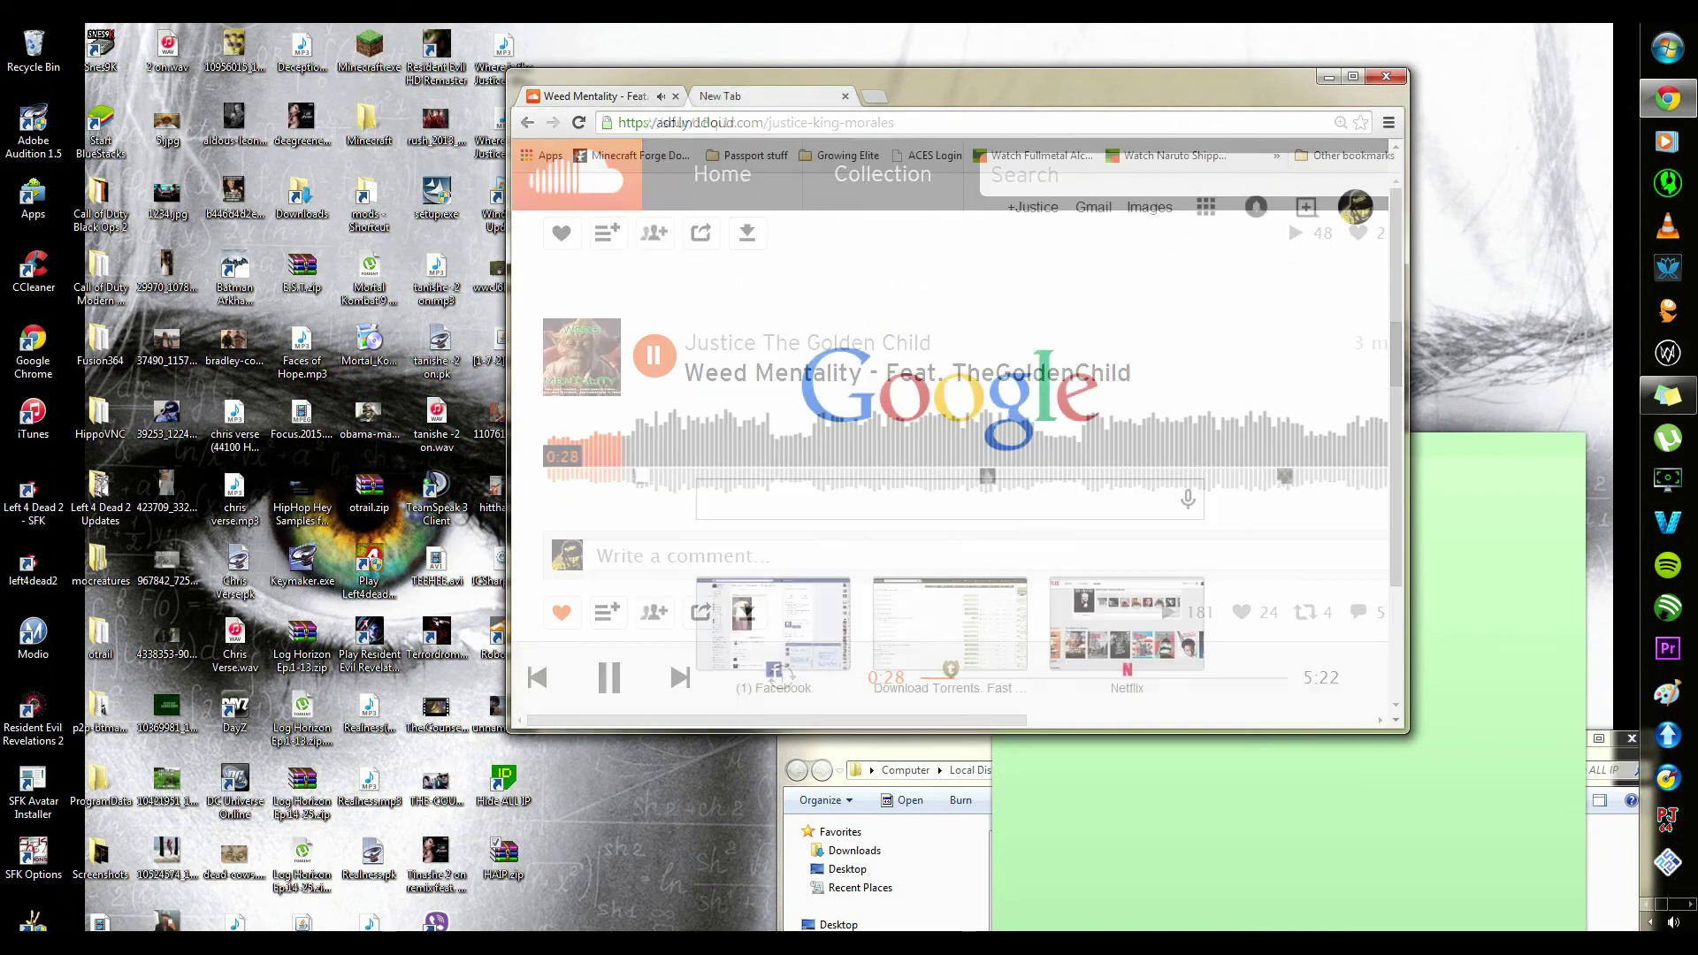
{"action": "key", "text": "ctrl+v"}
{"action": "key", "text": "ctrl+a"}
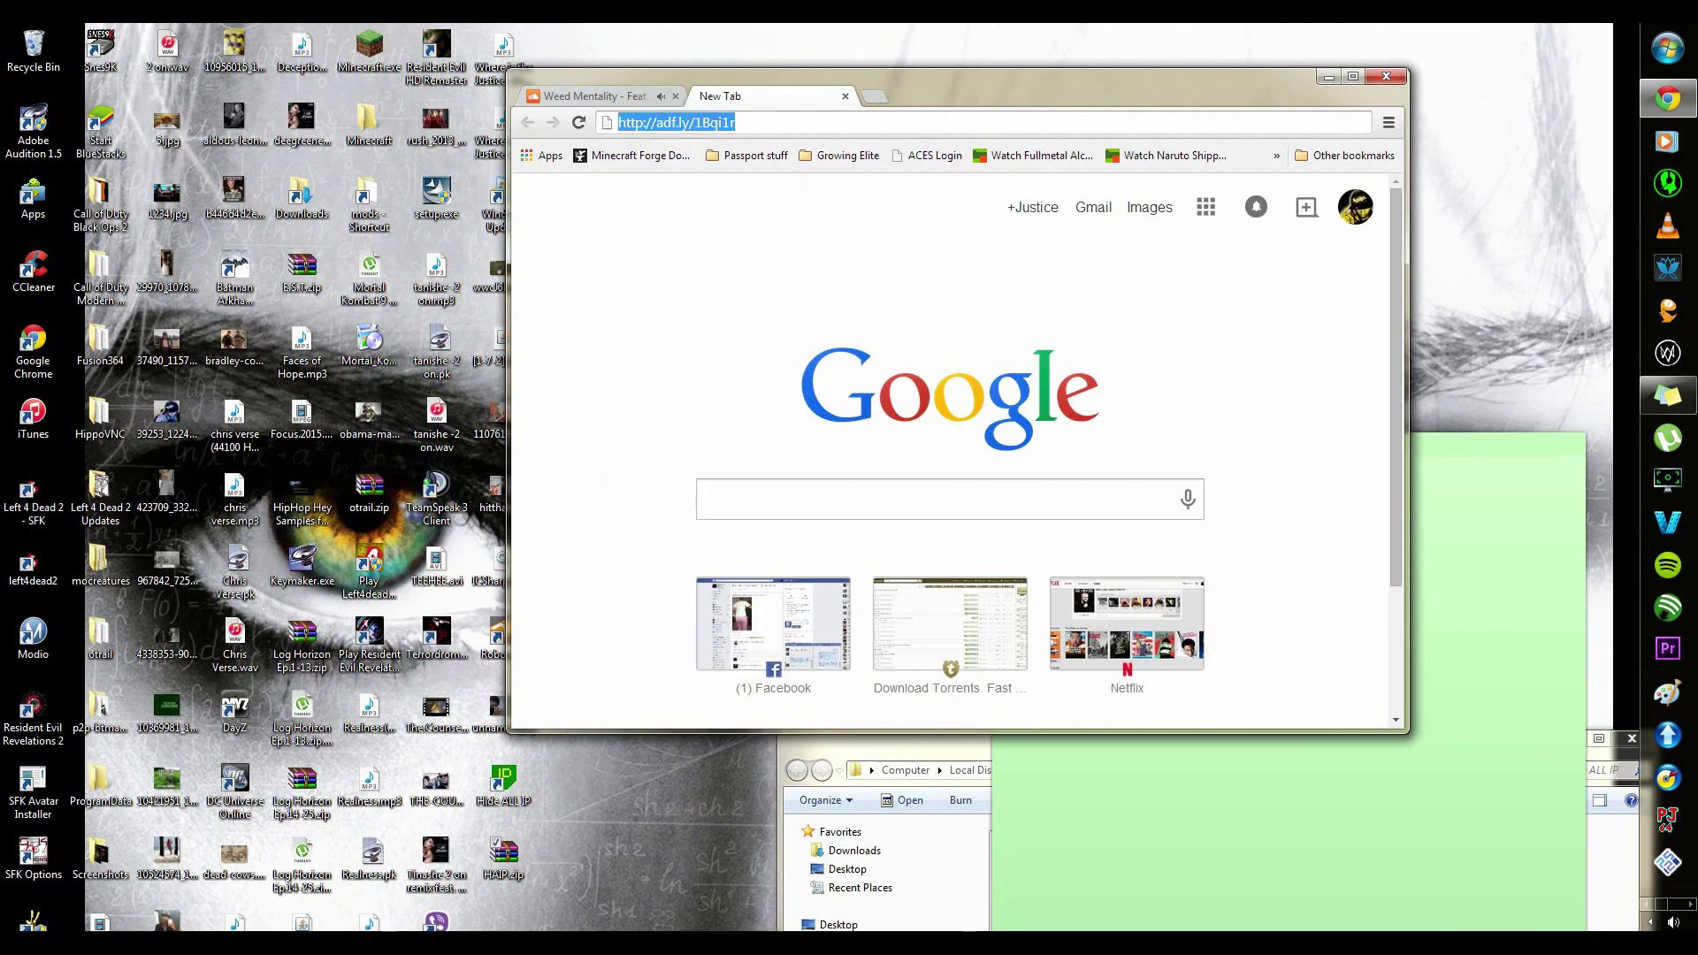
{"action": "right_click", "coordinate": [682, 123]}
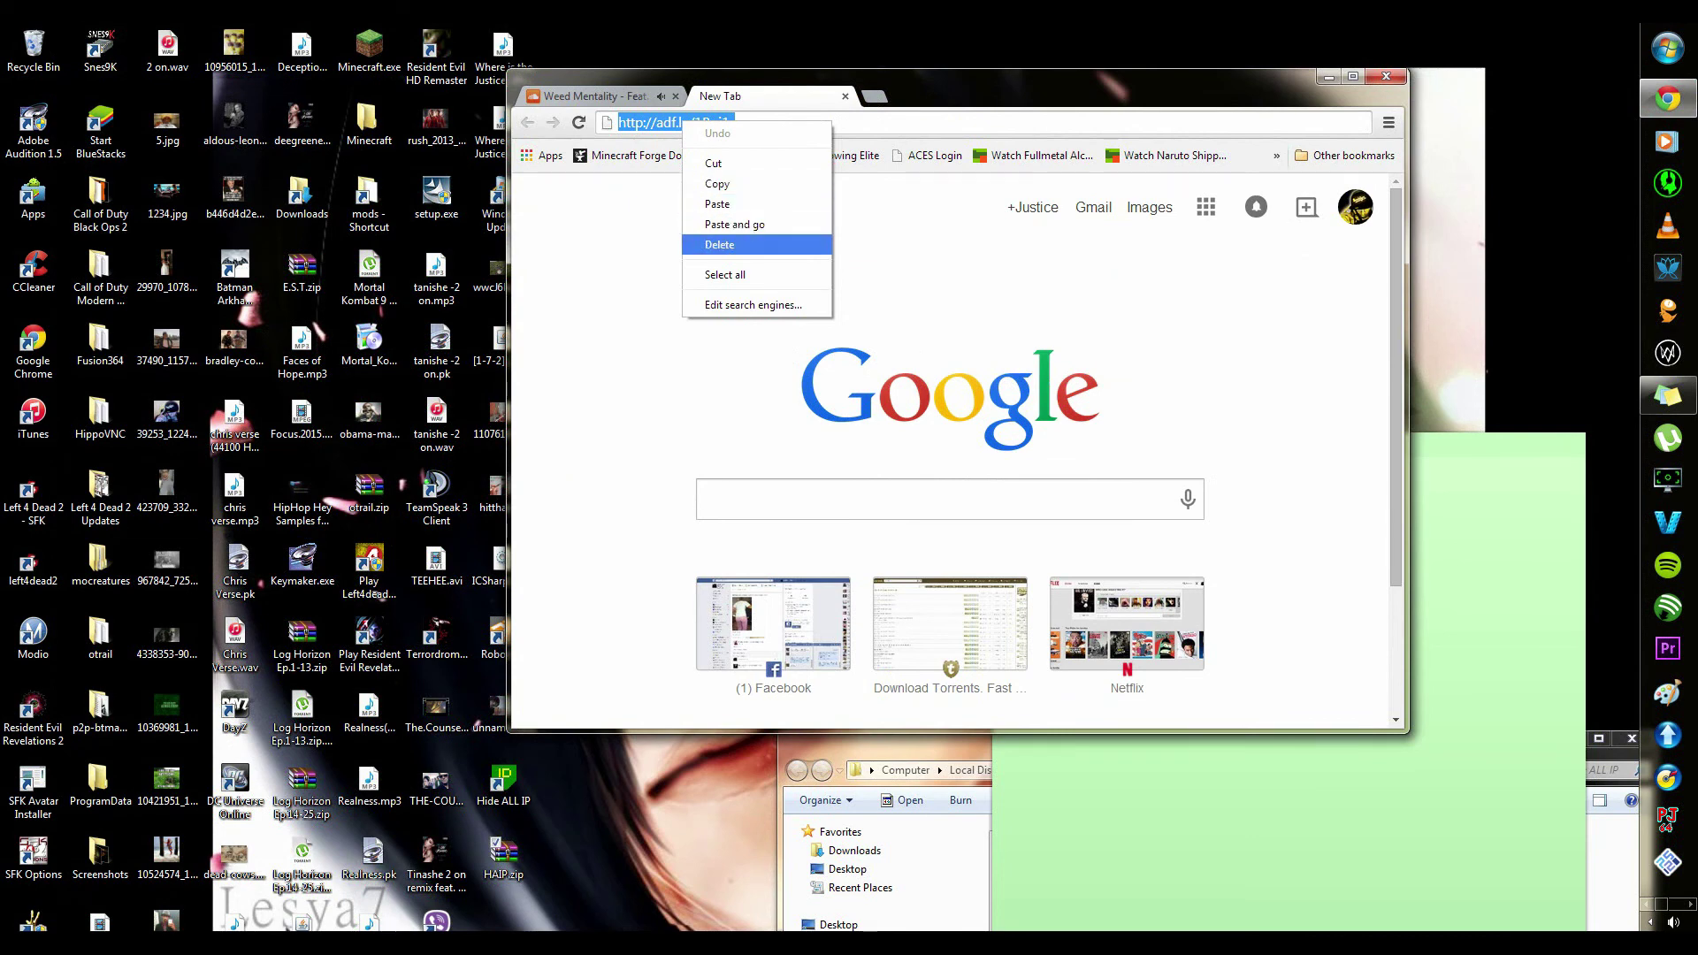
{"action": "left_click", "coordinate": [717, 203]}
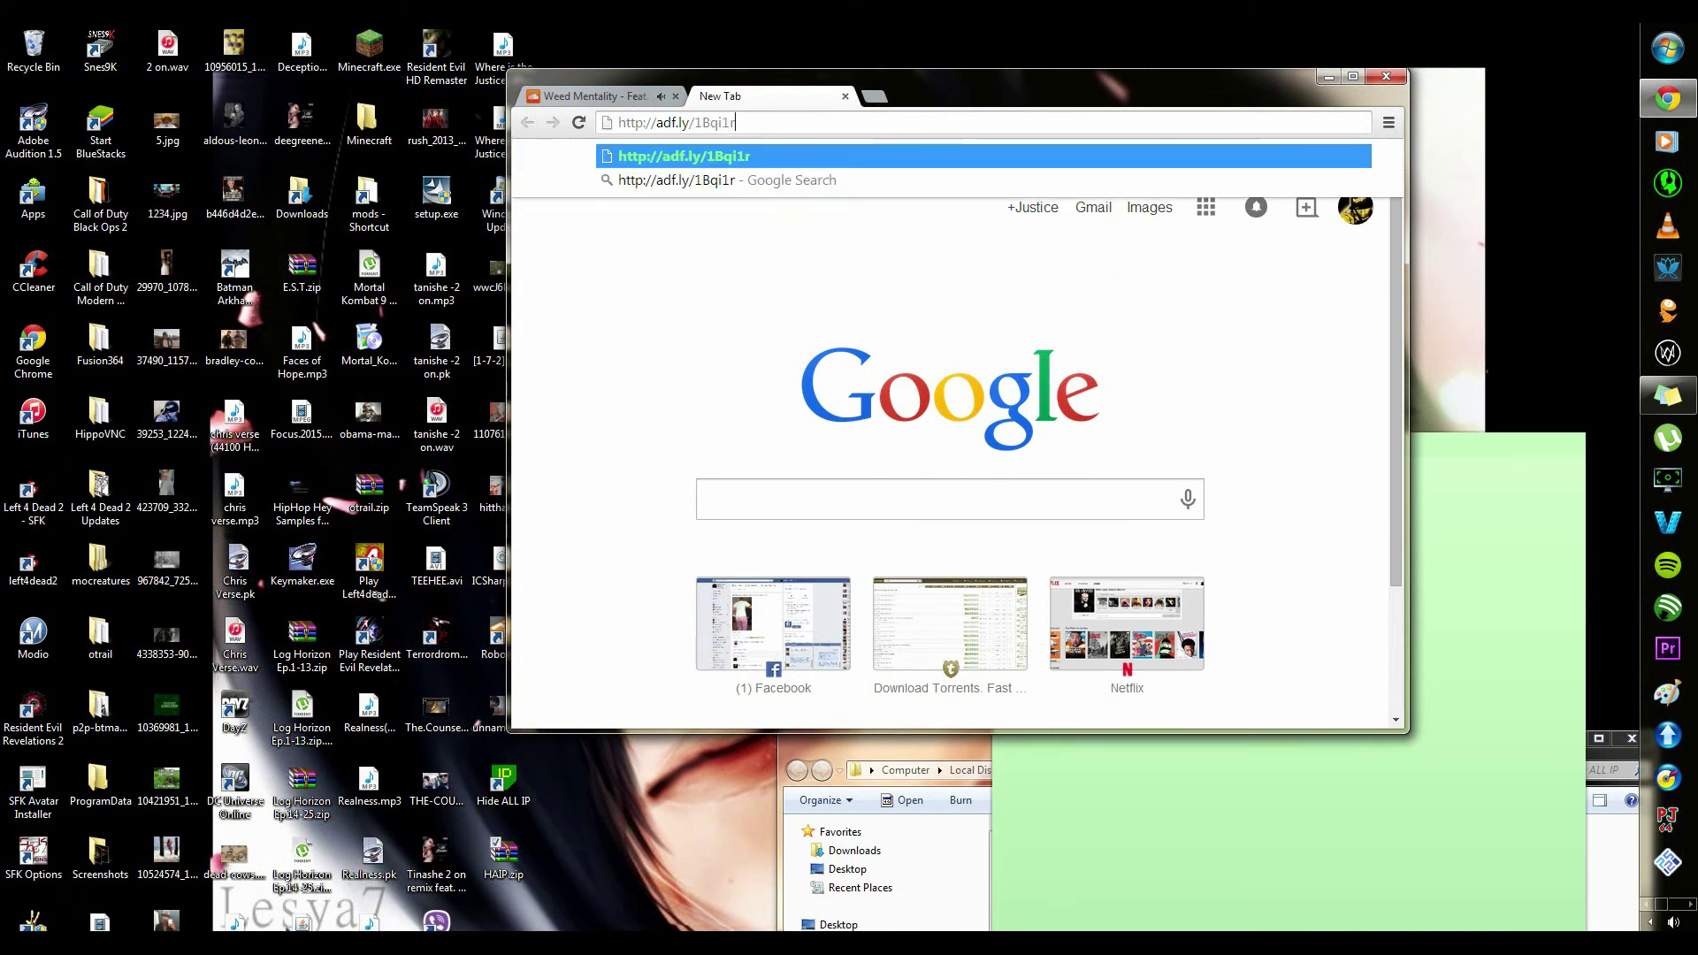
{"action": "key", "text": "Return"}
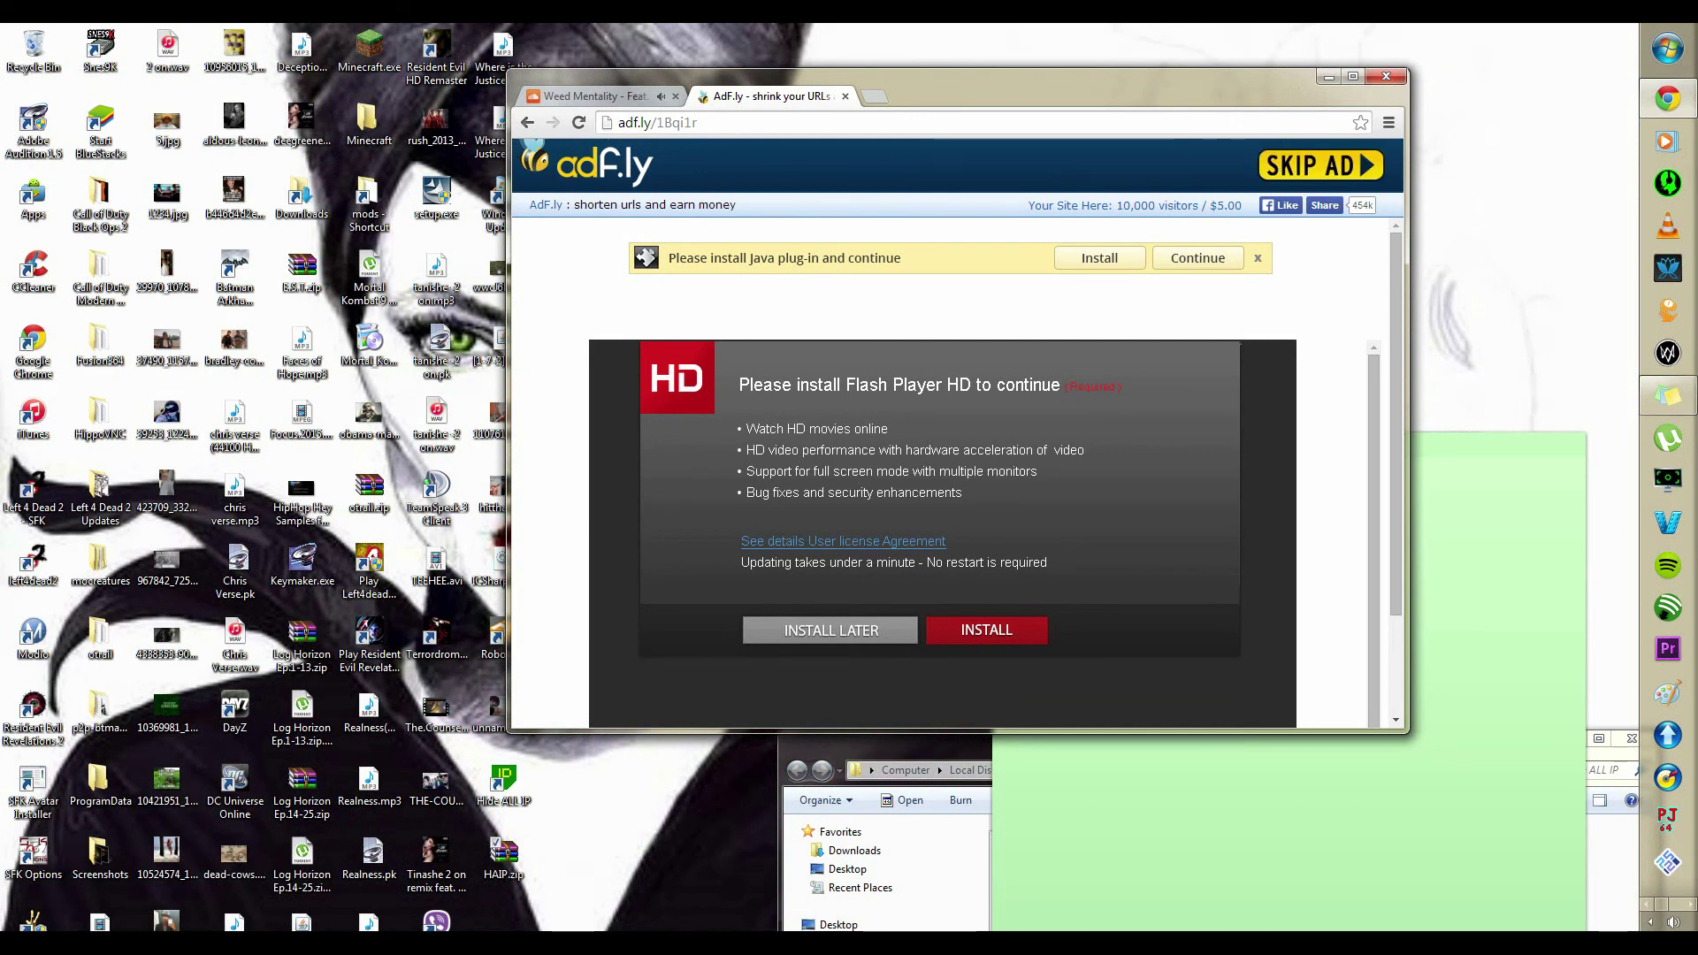
Skip the adf.ly ad to reach the HAIP.zip preview on Google Drive.
{"action": "left_click", "coordinate": [1320, 165]}
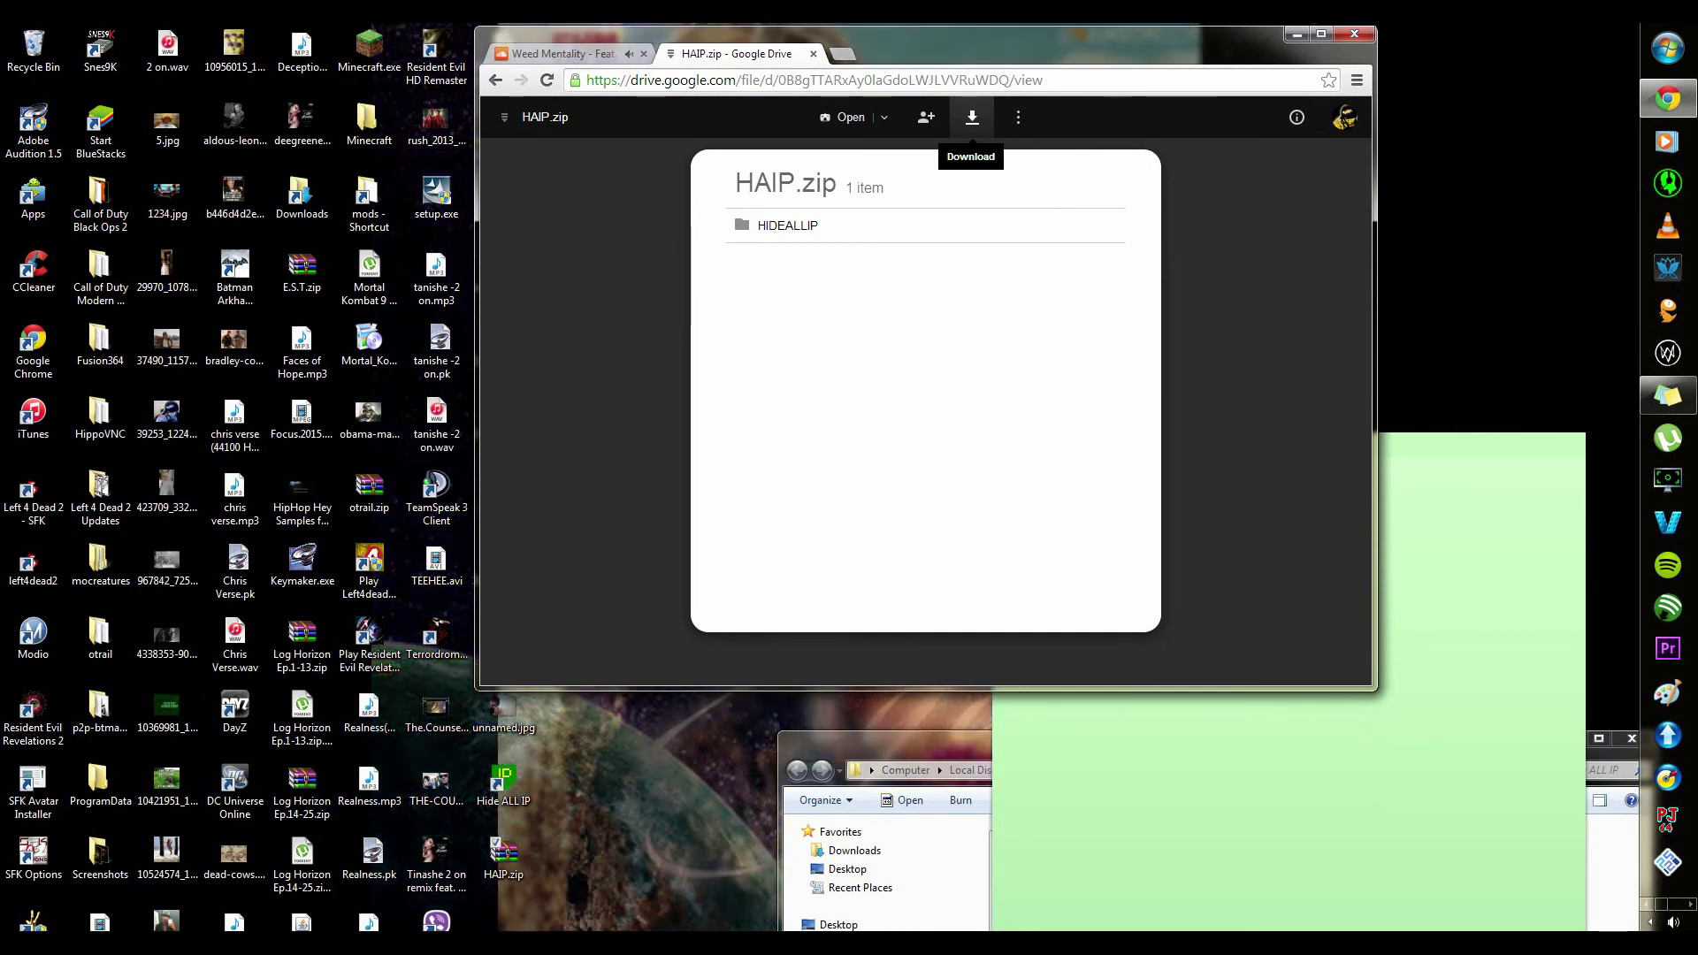
Browse the HIDEALLIP and Setup folders in HAIP.zip, then return to the archive root.
{"action": "key", "text": "Return"}
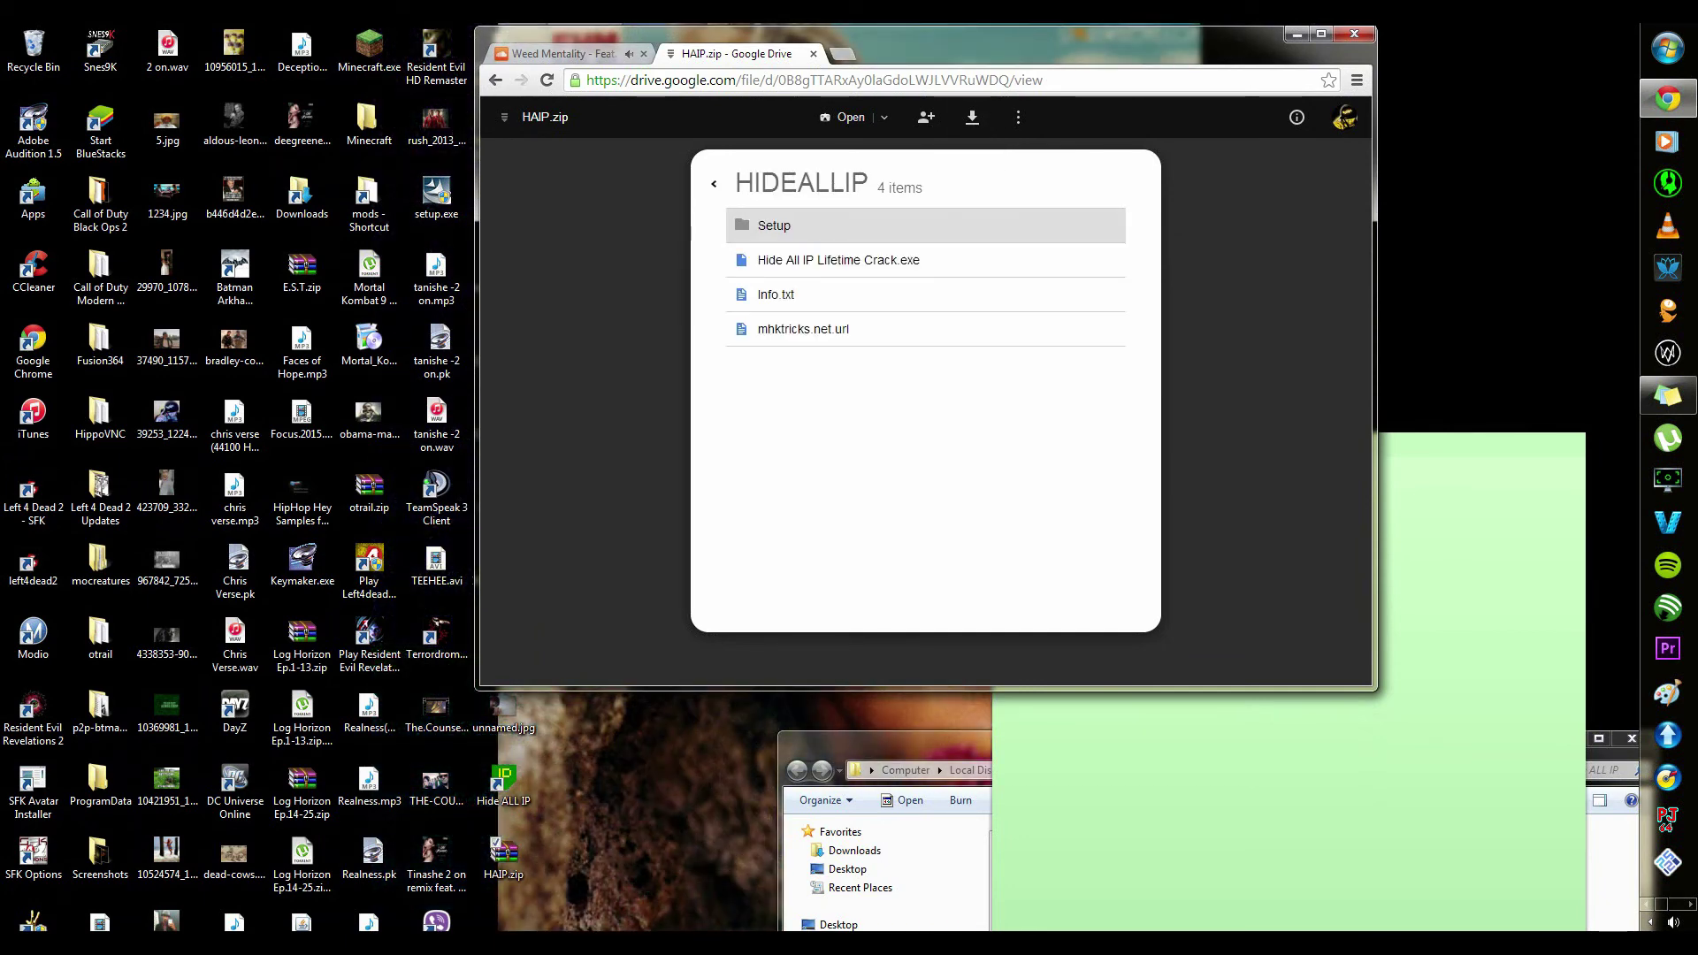
{"action": "key", "text": "Up"}
{"action": "key", "text": "Up"}
{"action": "key", "text": "Up"}
{"action": "key", "text": "Up"}
{"action": "key", "text": "Up"}
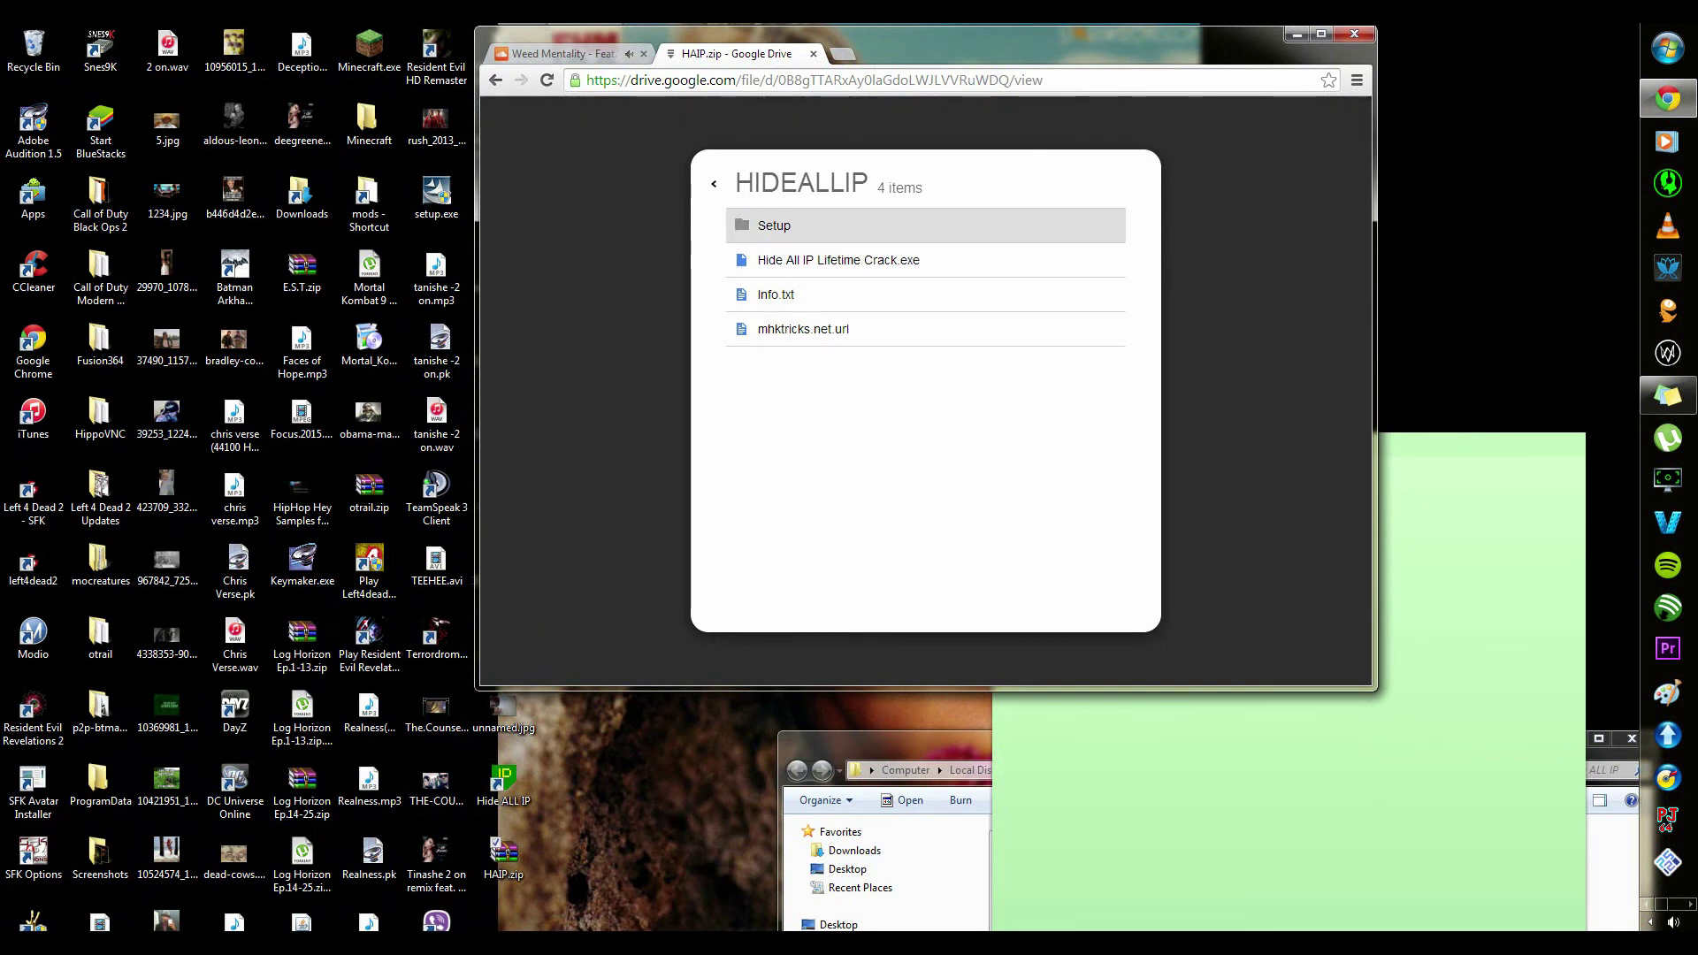
{"action": "key", "text": "Return"}
{"action": "key", "text": "BackSpace"}
{"action": "key", "text": "BackSpace"}
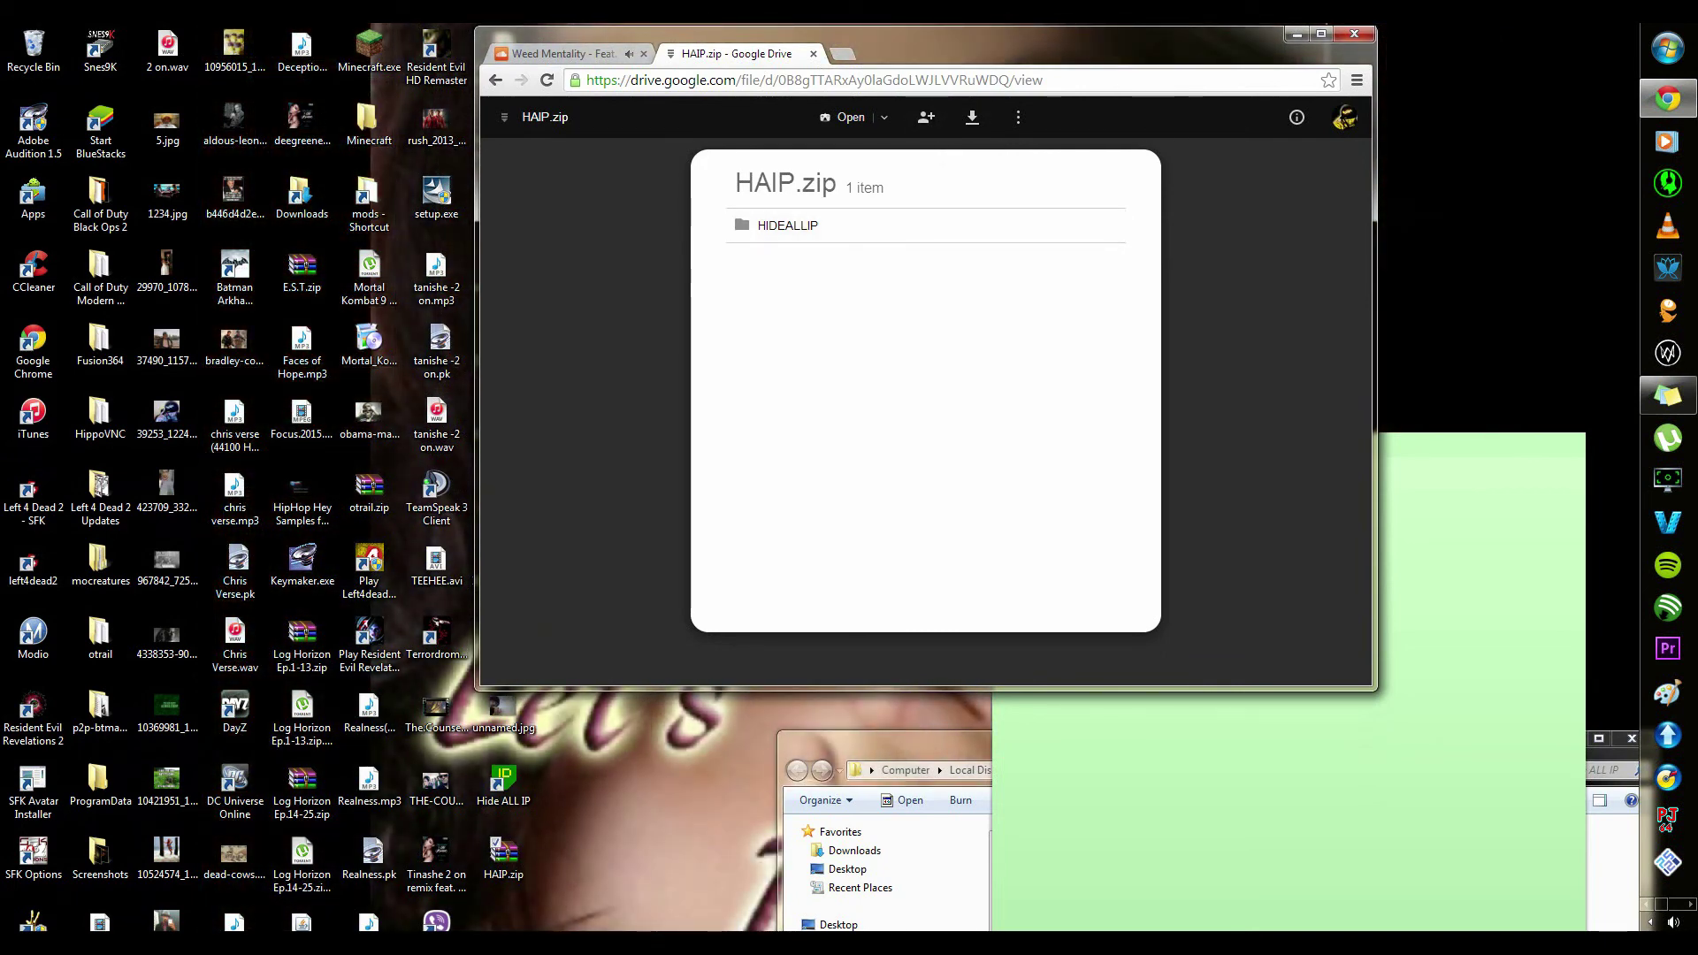
Move Chrome aside to uncover the desktop, and open HAIP.zip in WinRAR.
{"action": "left_click_drag", "start_coordinate": [1061, 35], "coordinate": [1296, 77]}
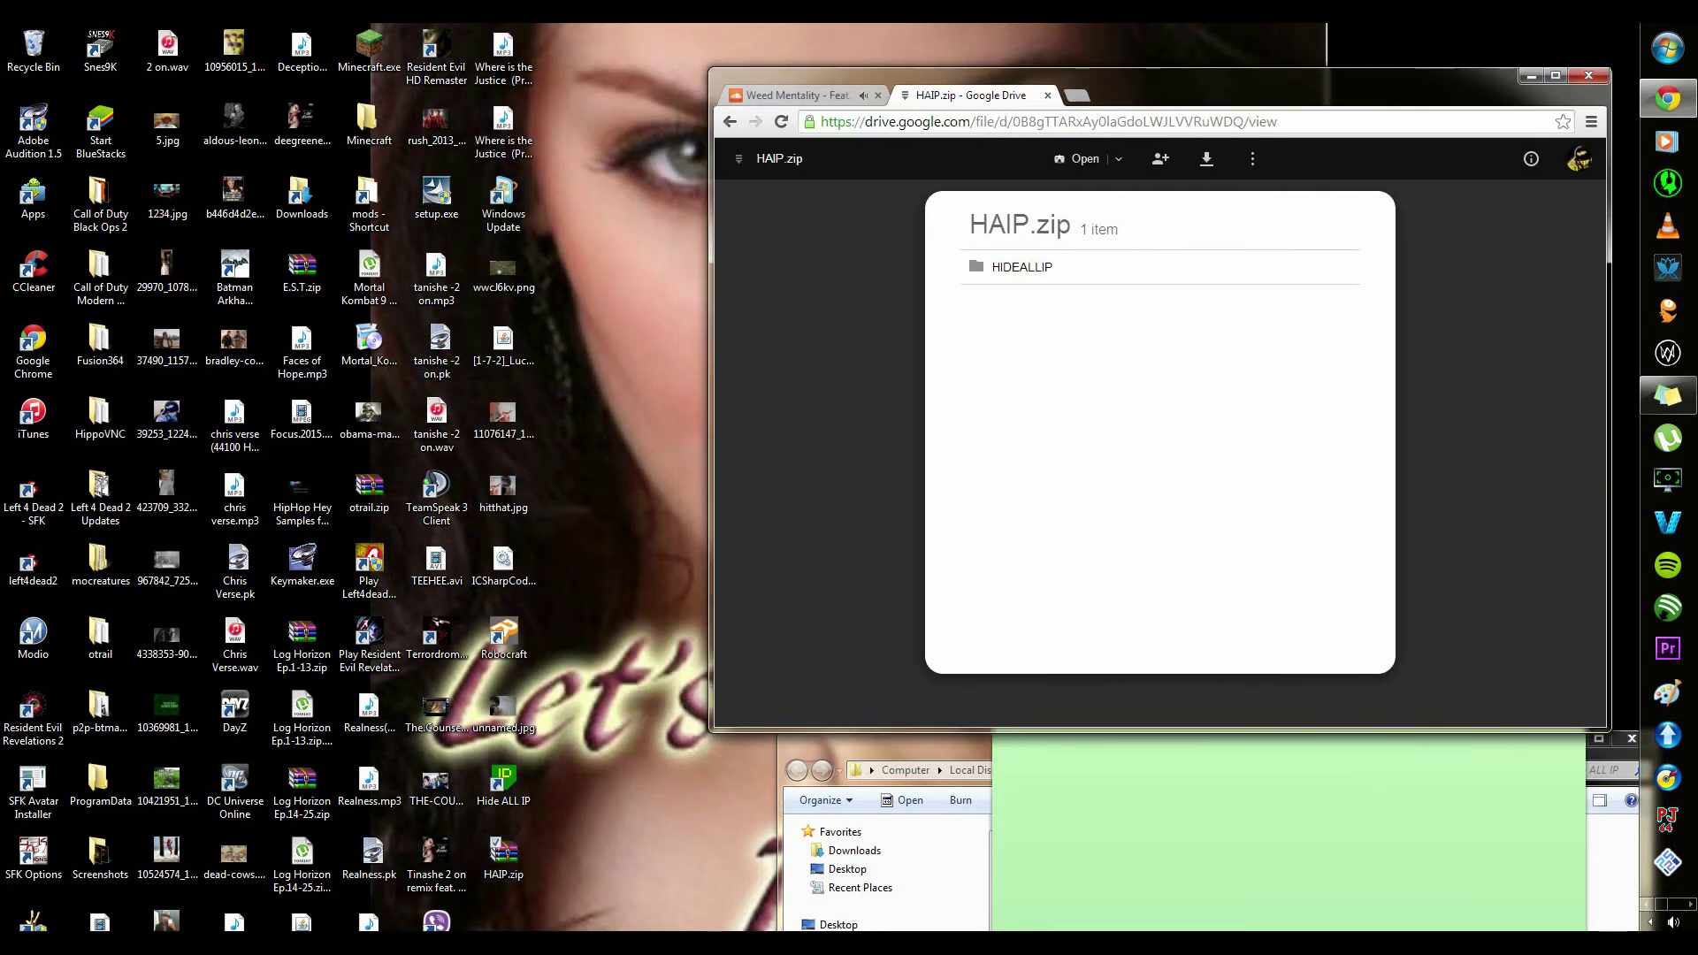
{"action": "left_click_drag", "start_coordinate": [1296, 77], "coordinate": [1583, 248]}
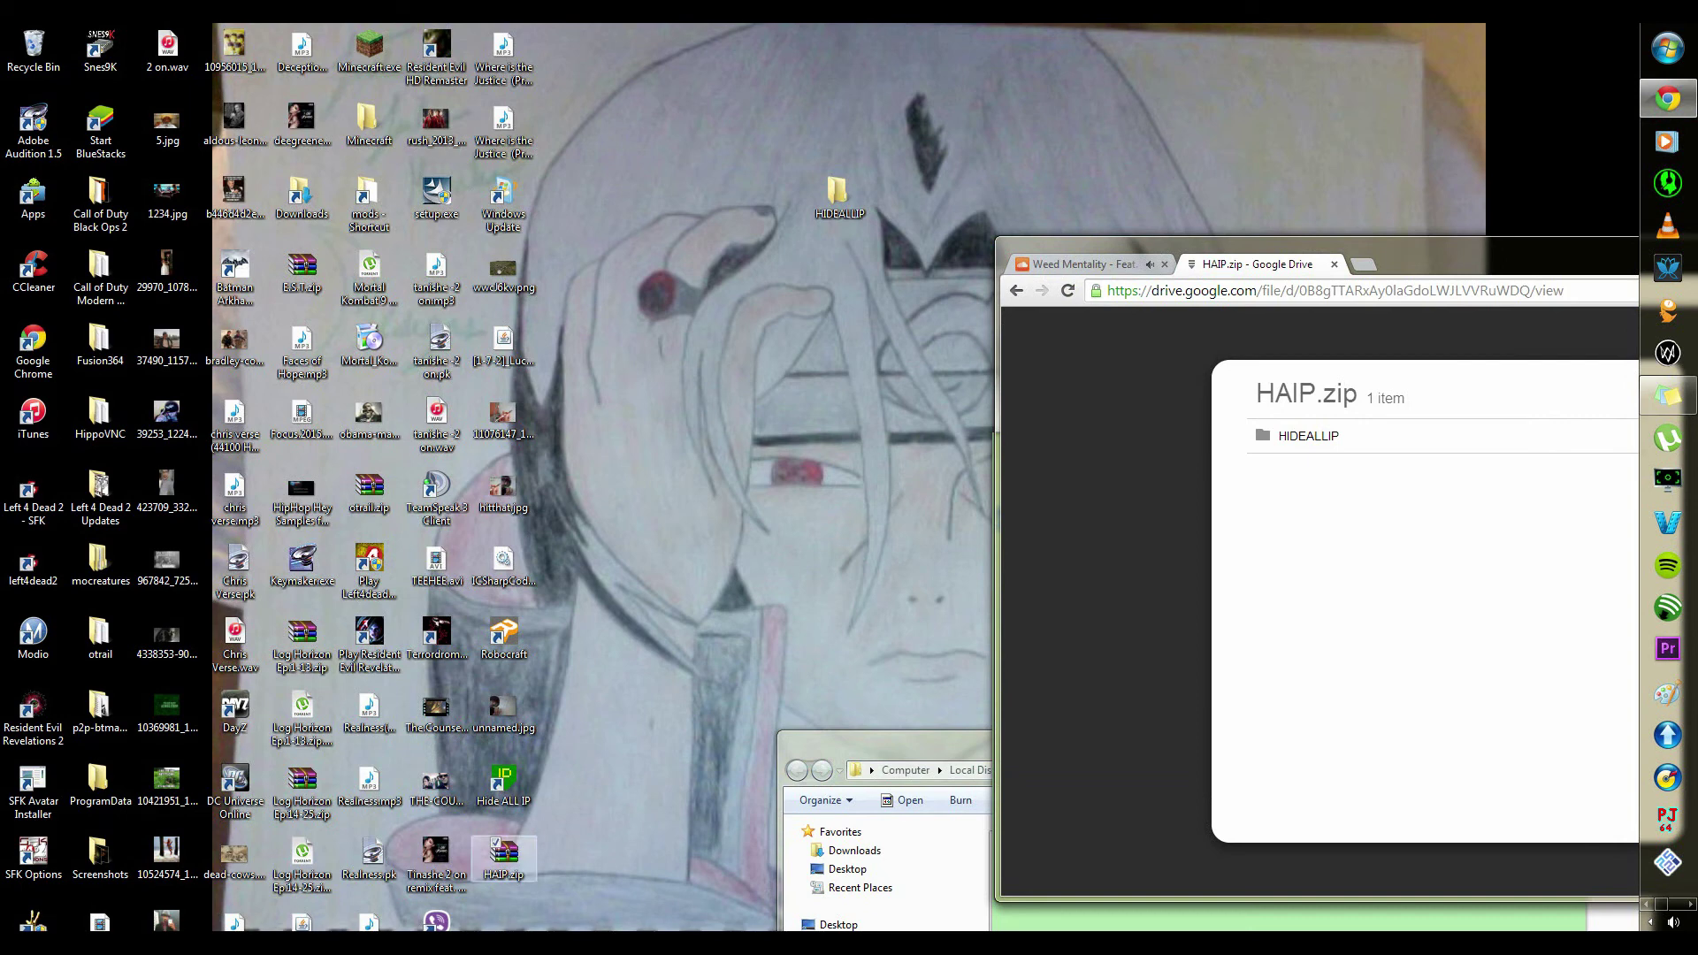
{"action": "double_click", "coordinate": [503, 853]}
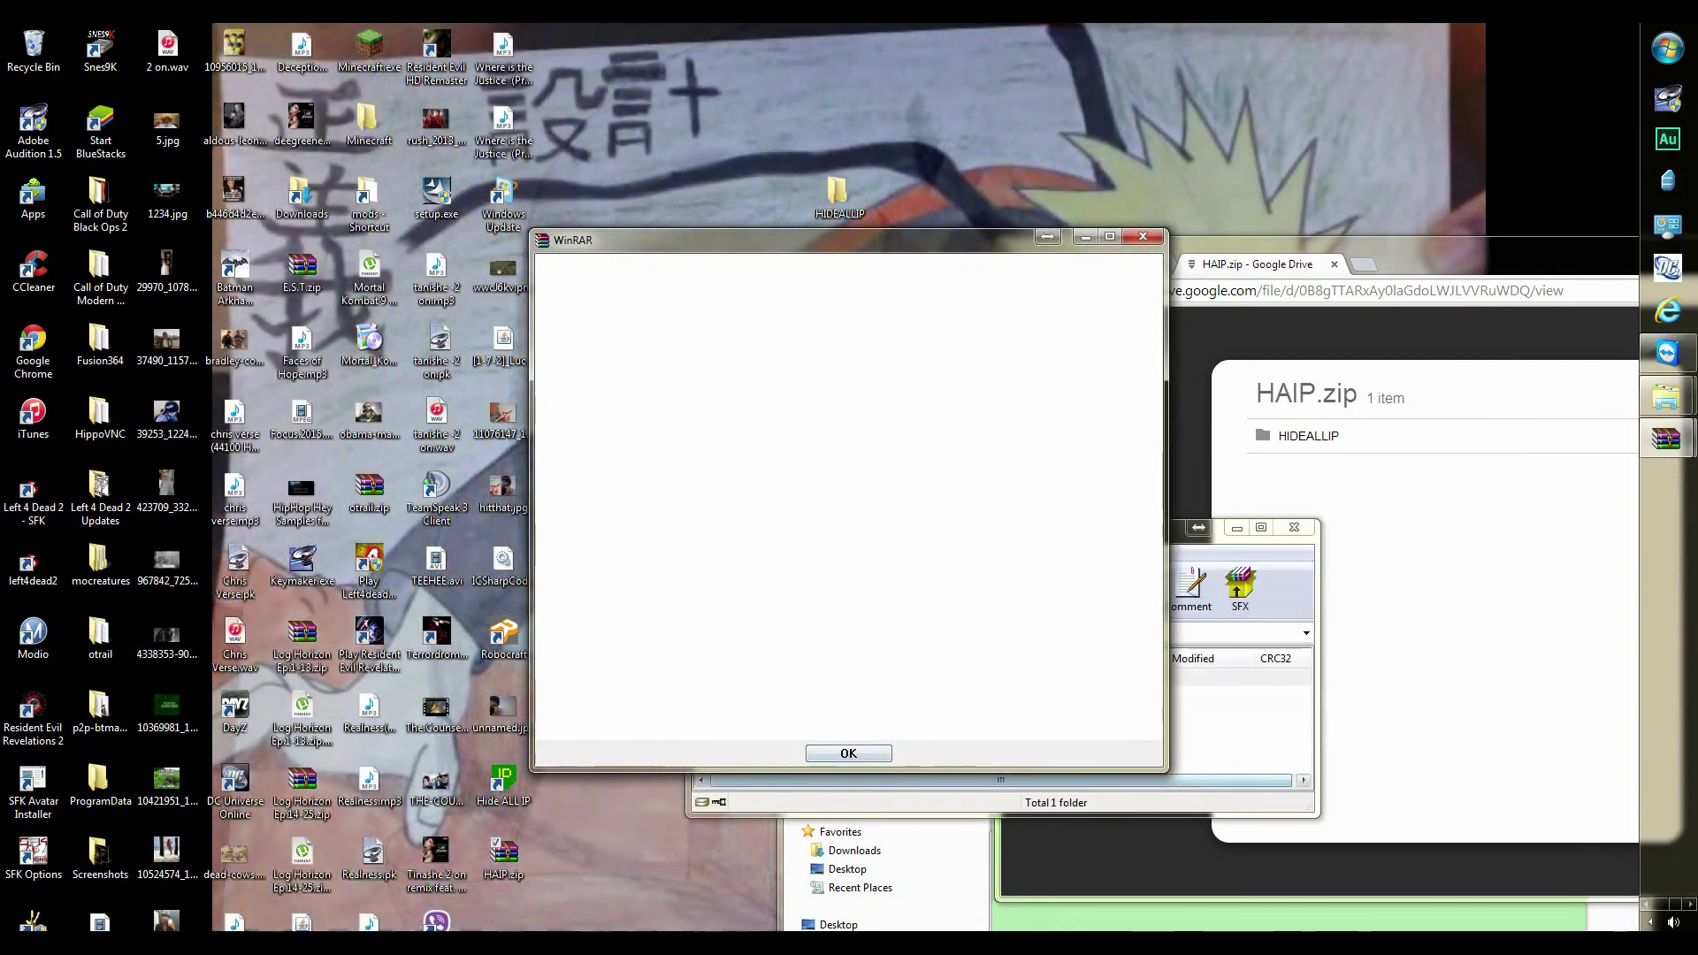
Dismiss the blank message, move WinRAR left, and delete the old HIDEALLIP desktop folder.
{"action": "key", "text": "Return"}
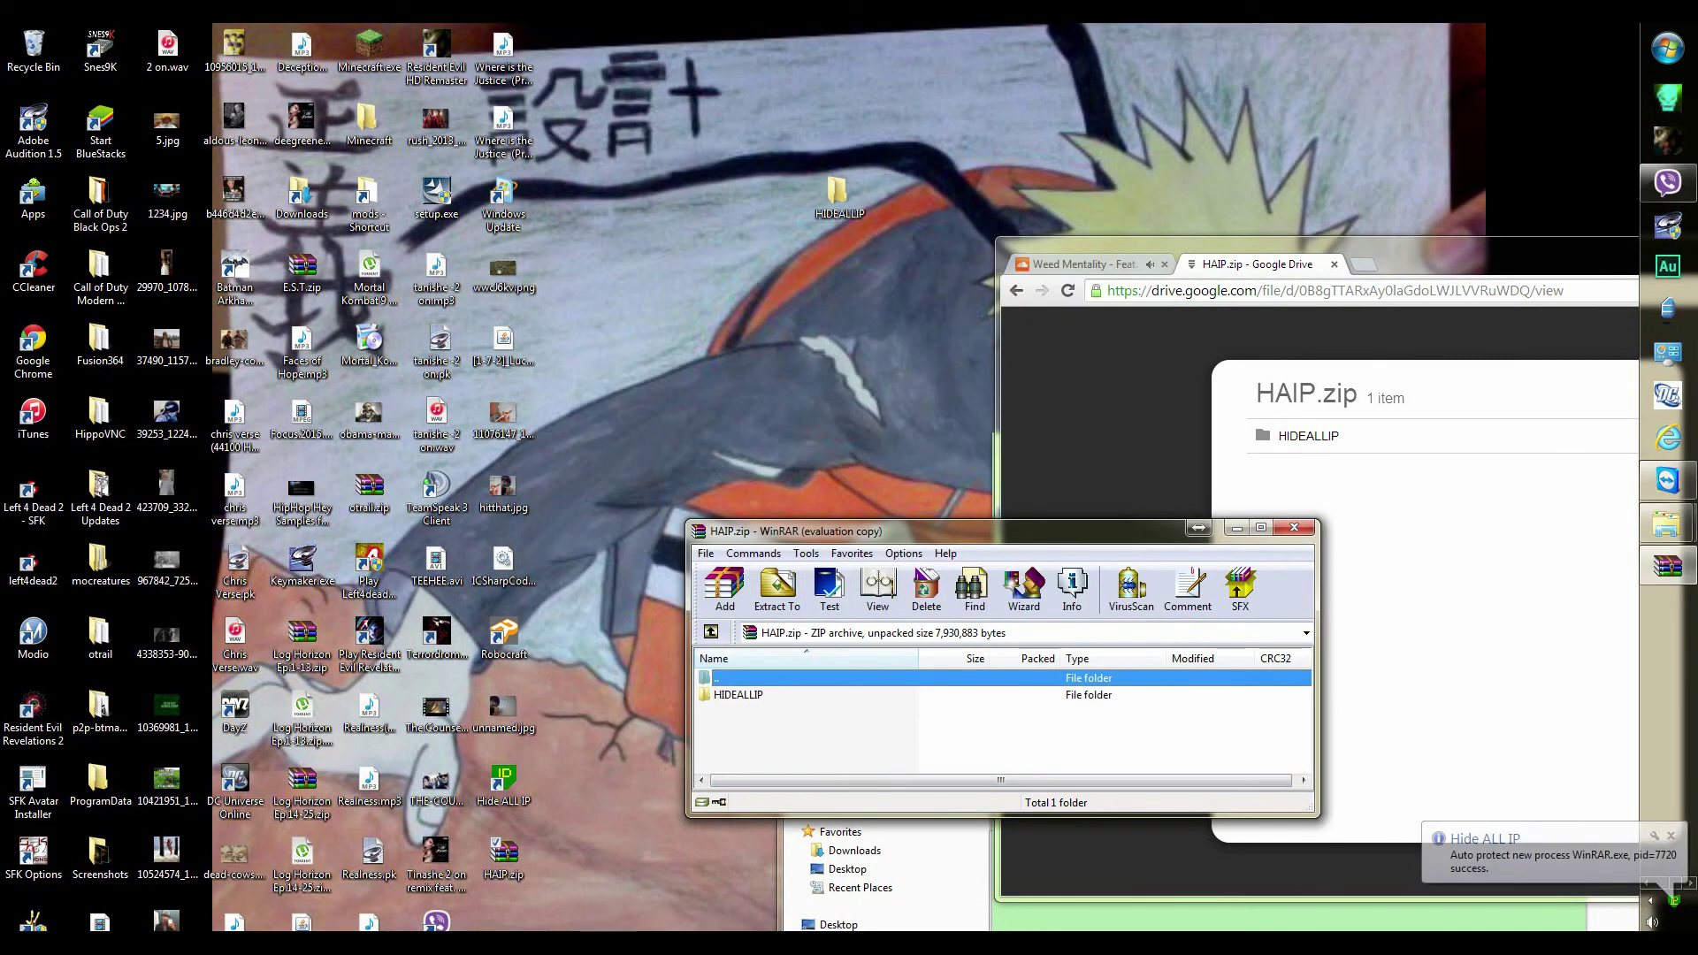
{"action": "left_click_drag", "start_coordinate": [884, 530], "coordinate": [565, 516]}
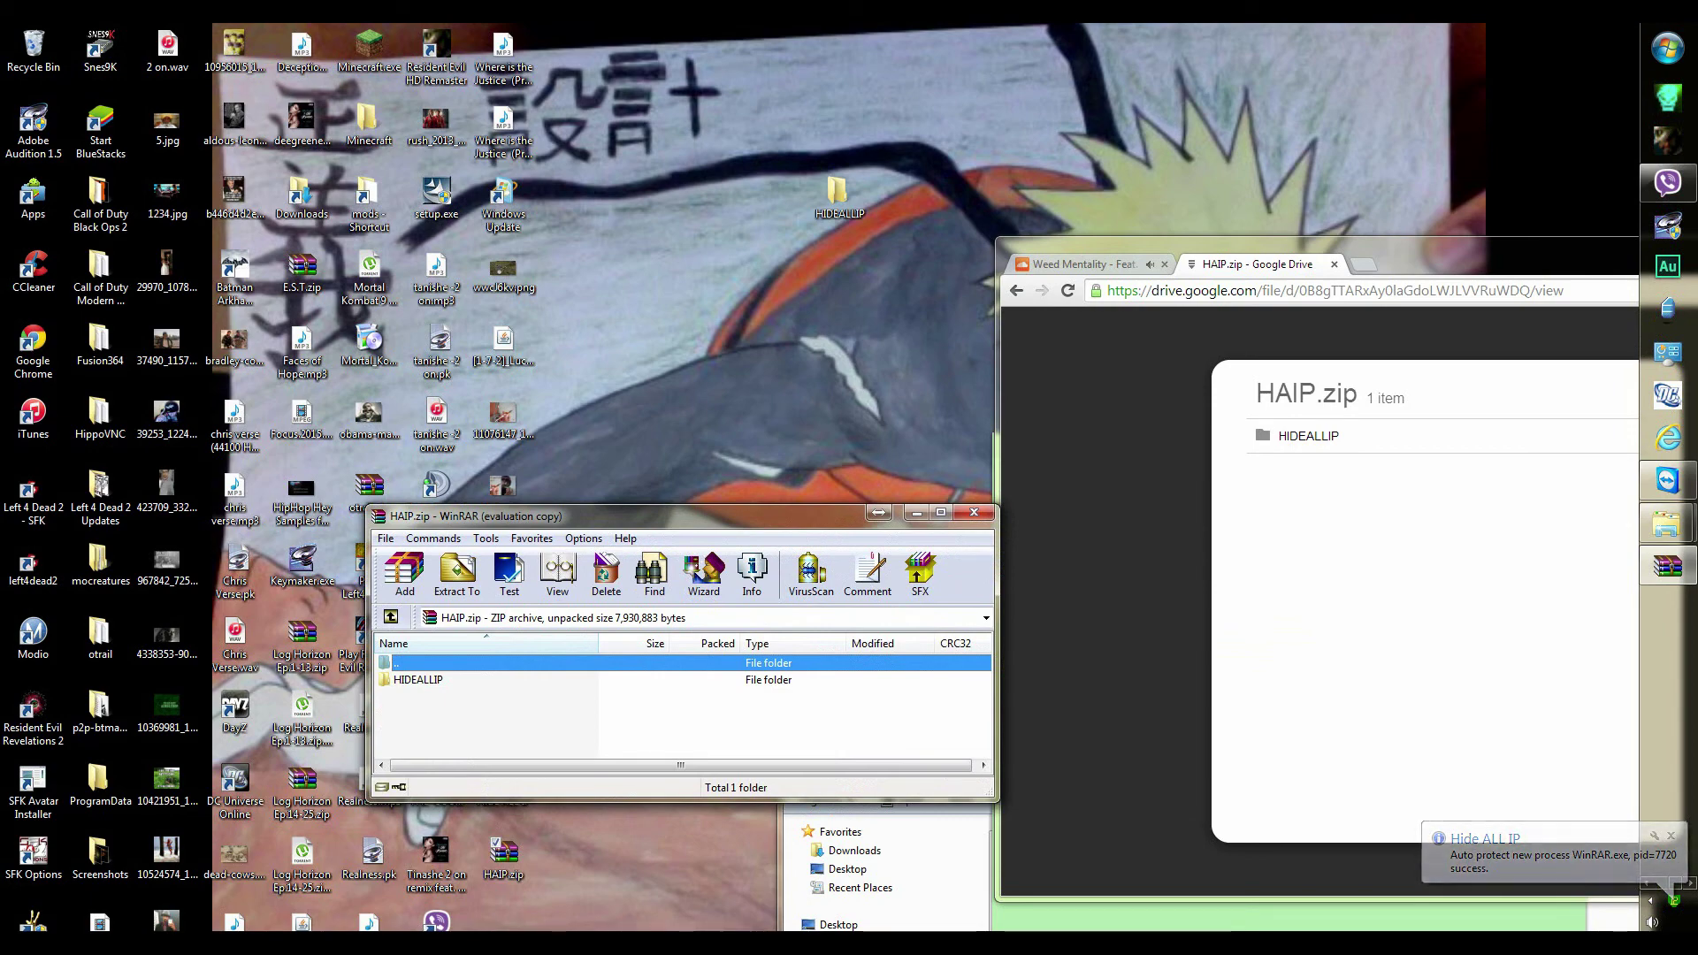
{"action": "mouse_move", "coordinate": [531, 515]}
{"action": "left_mouse_down"}
{"action": "mouse_move", "coordinate": [296, 394]}
{"action": "mouse_move", "coordinate": [471, 469]}
{"action": "mouse_move", "coordinate": [366, 458]}
{"action": "left_mouse_up"}
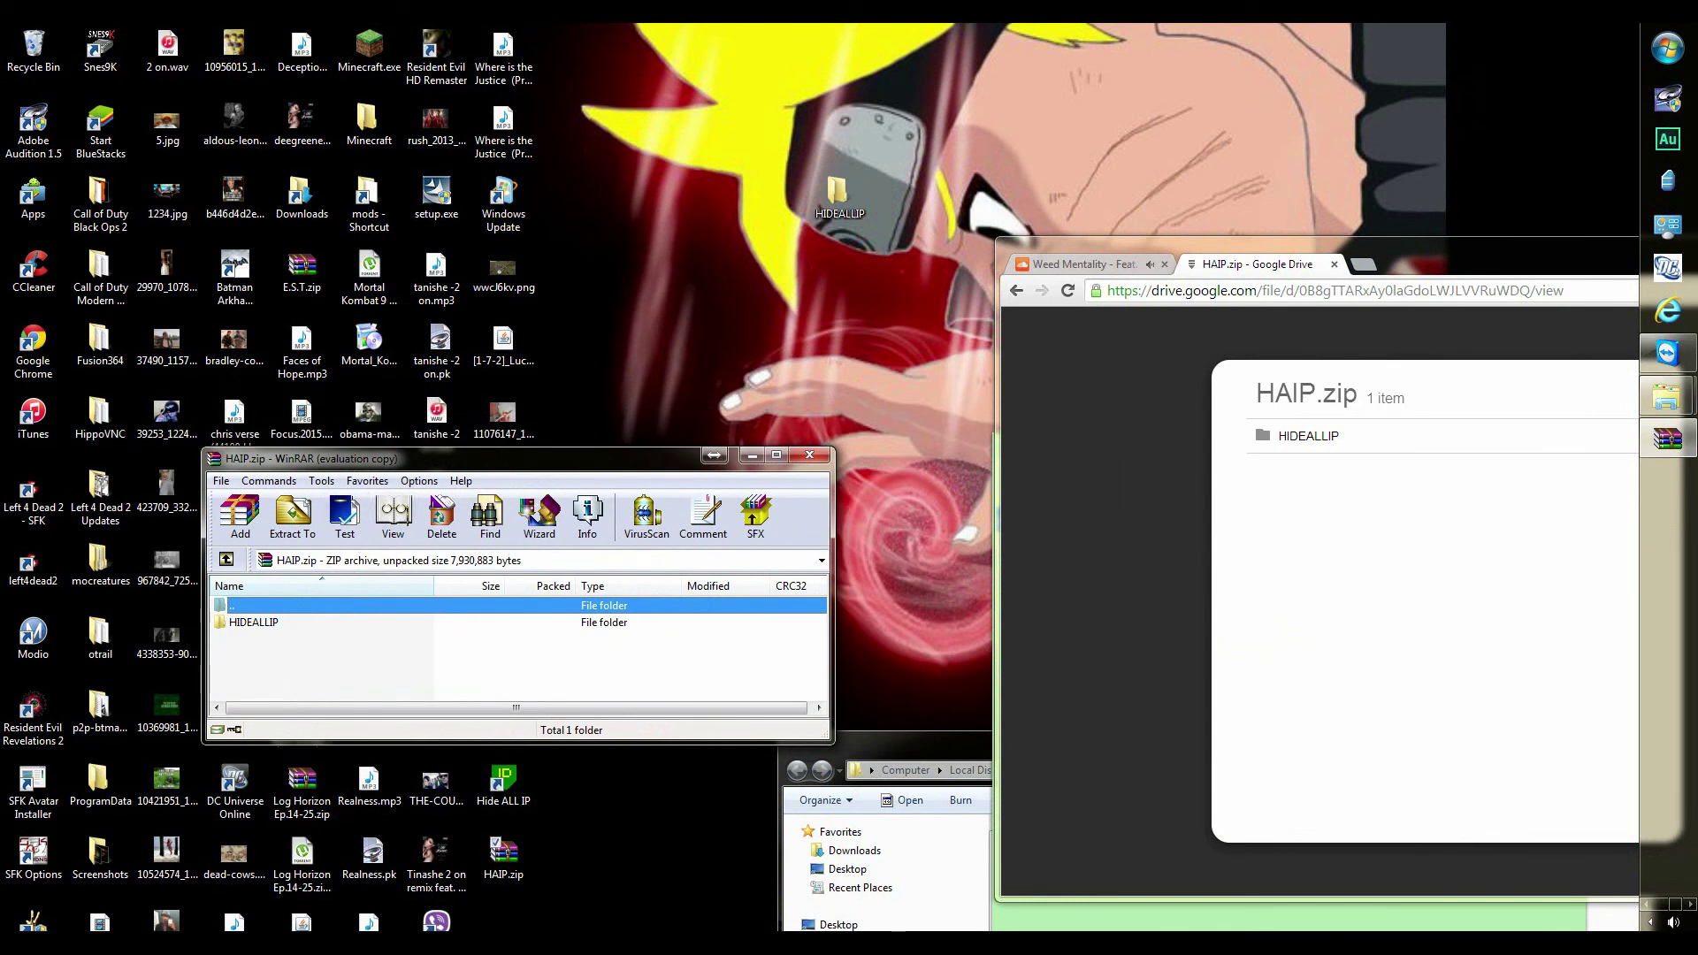
{"action": "right_click", "coordinate": [830, 179]}
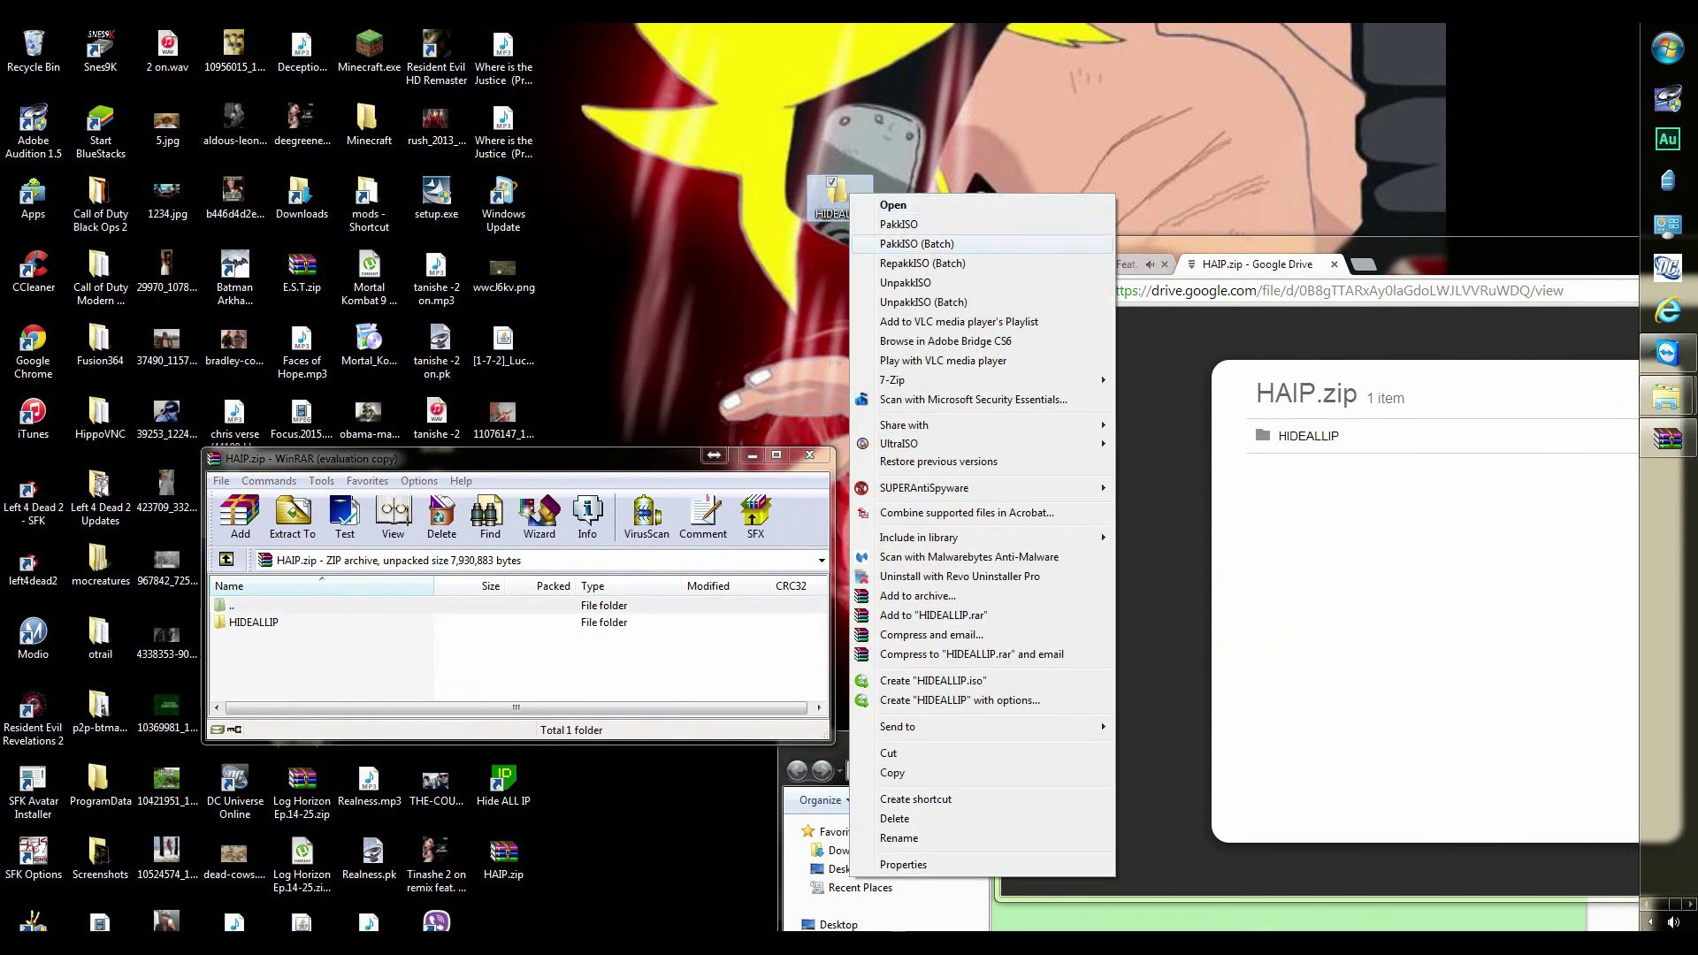
{"action": "left_click", "coordinate": [894, 818]}
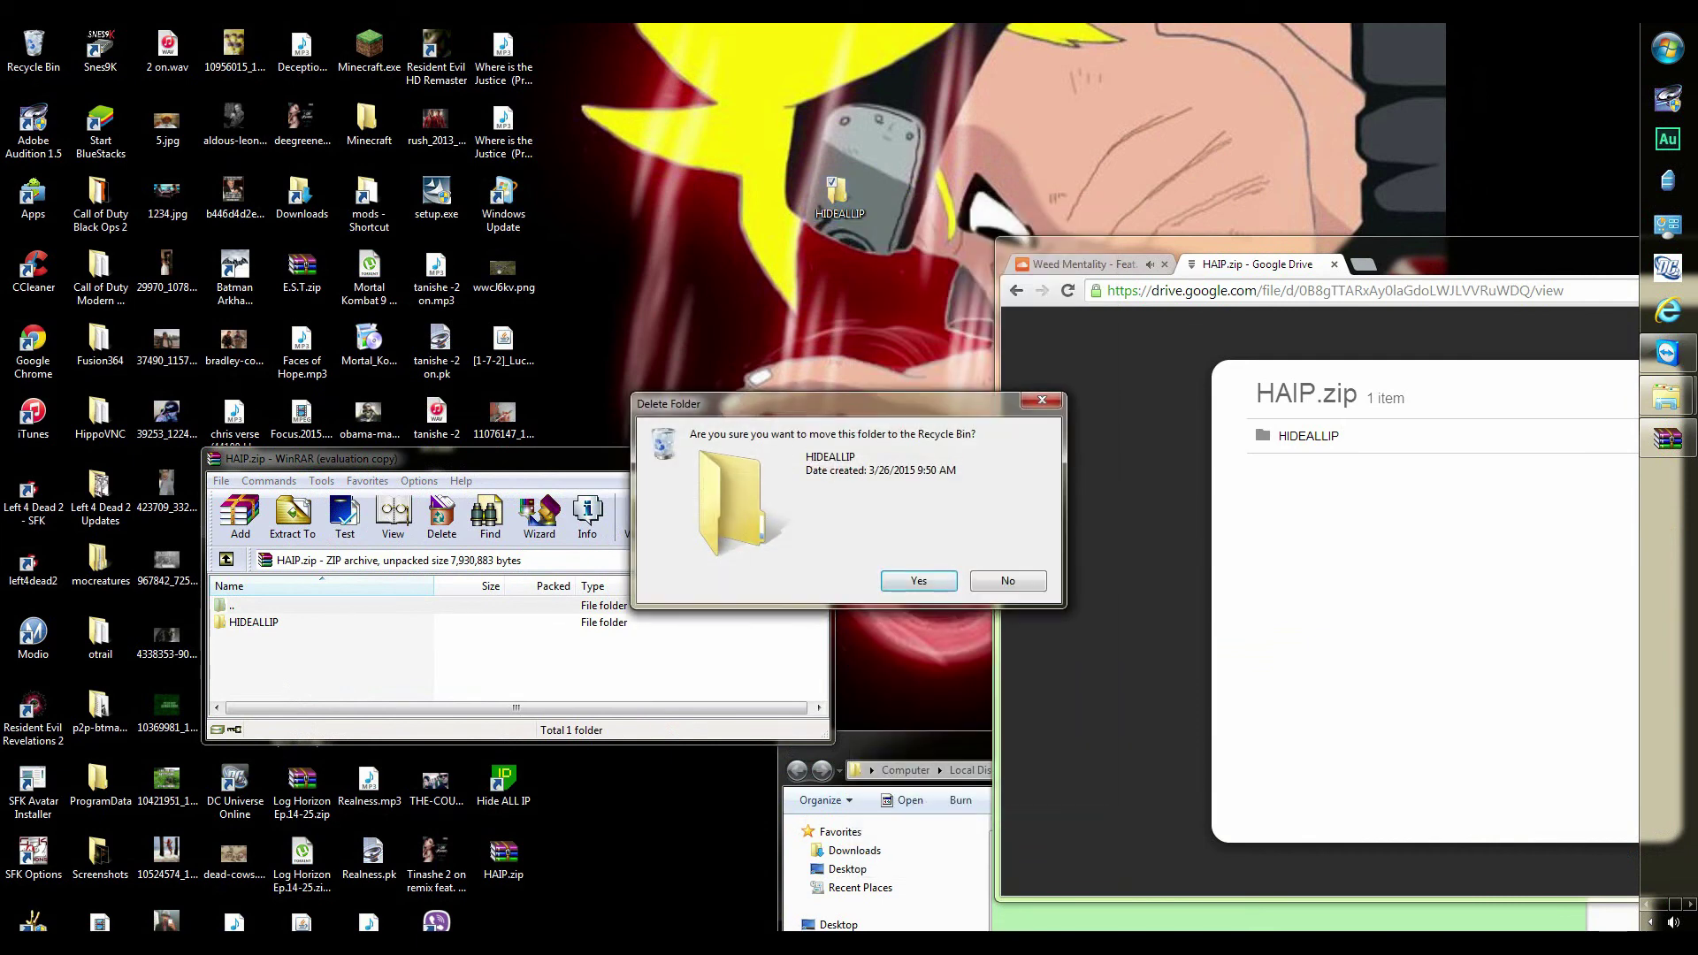
{"action": "left_click", "coordinate": [916, 576]}
Drag HIDEALLIP from HAIP.zip onto the desktop and open the extracted folder.
{"action": "left_click_drag", "start_coordinate": [442, 458], "coordinate": [475, 344]}
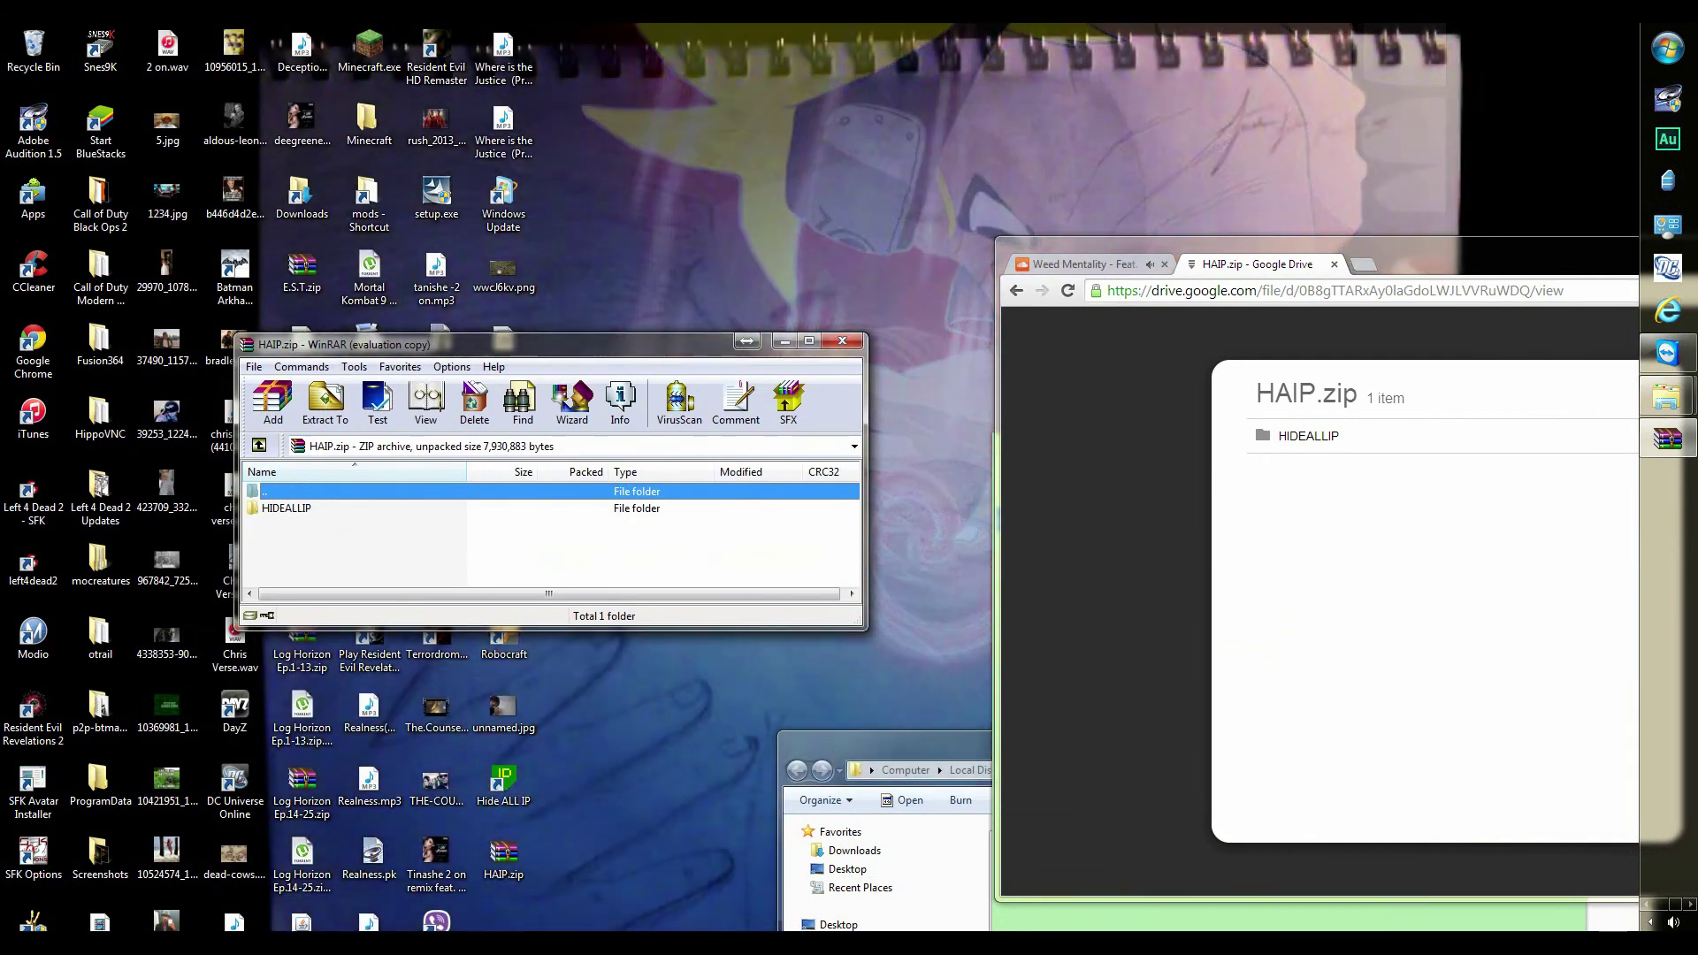
{"action": "left_click", "coordinate": [292, 508]}
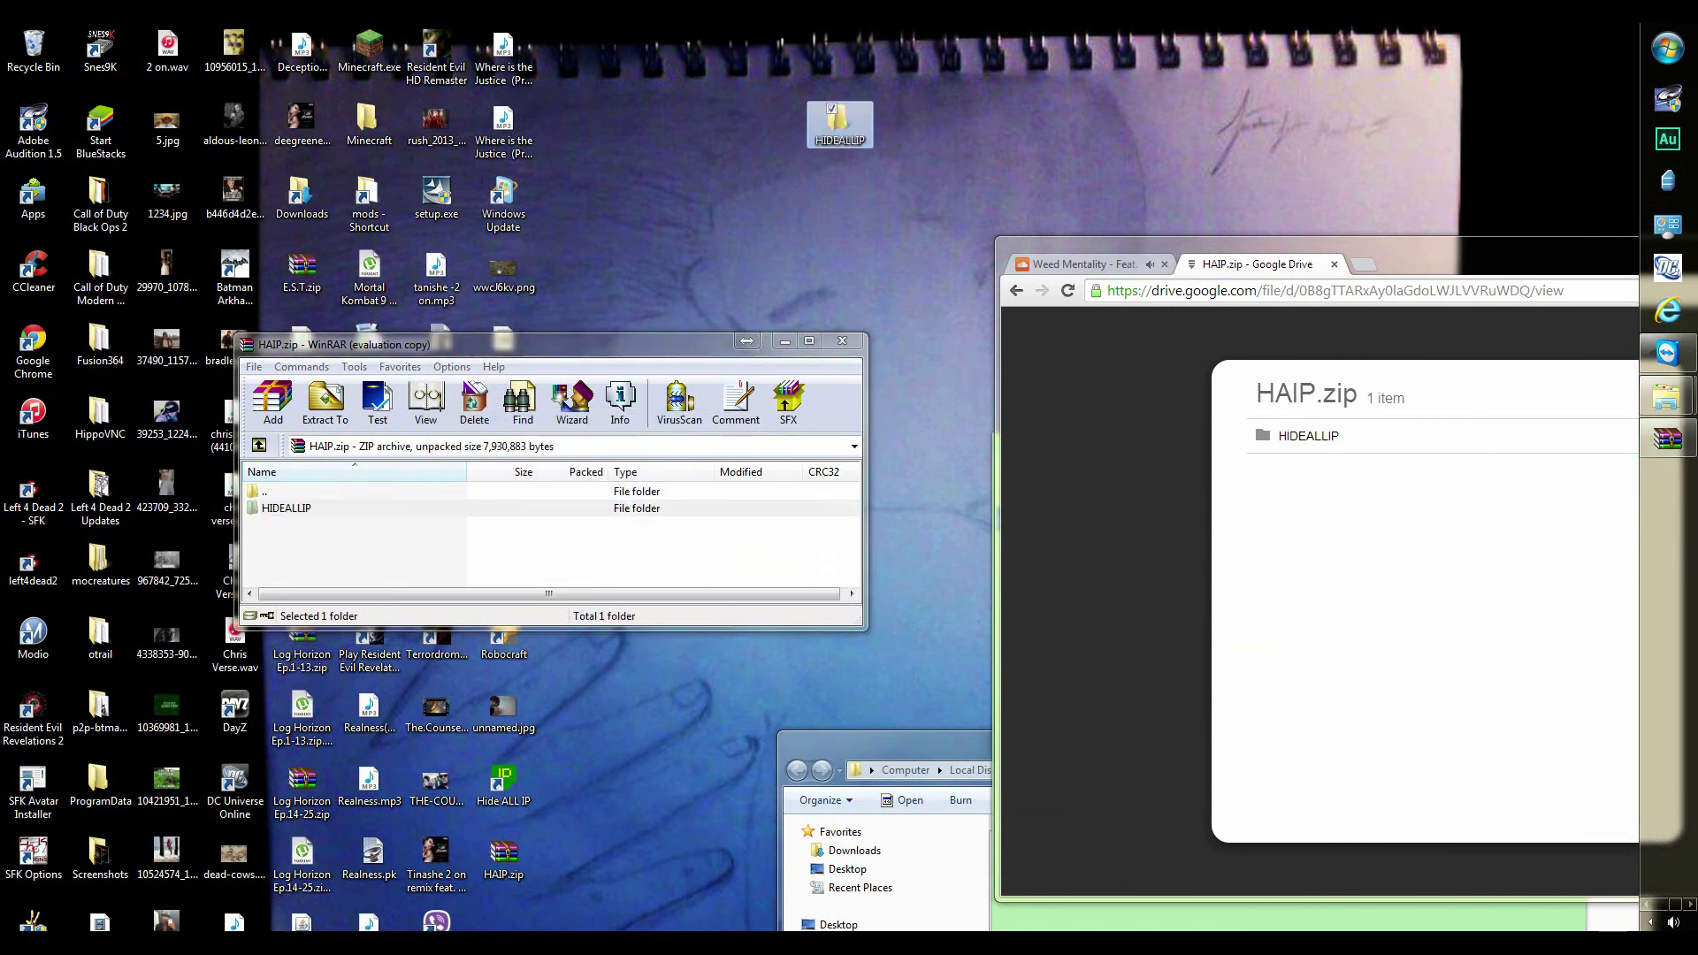
{"action": "left_click_drag", "start_coordinate": [531, 344], "coordinate": [402, 440]}
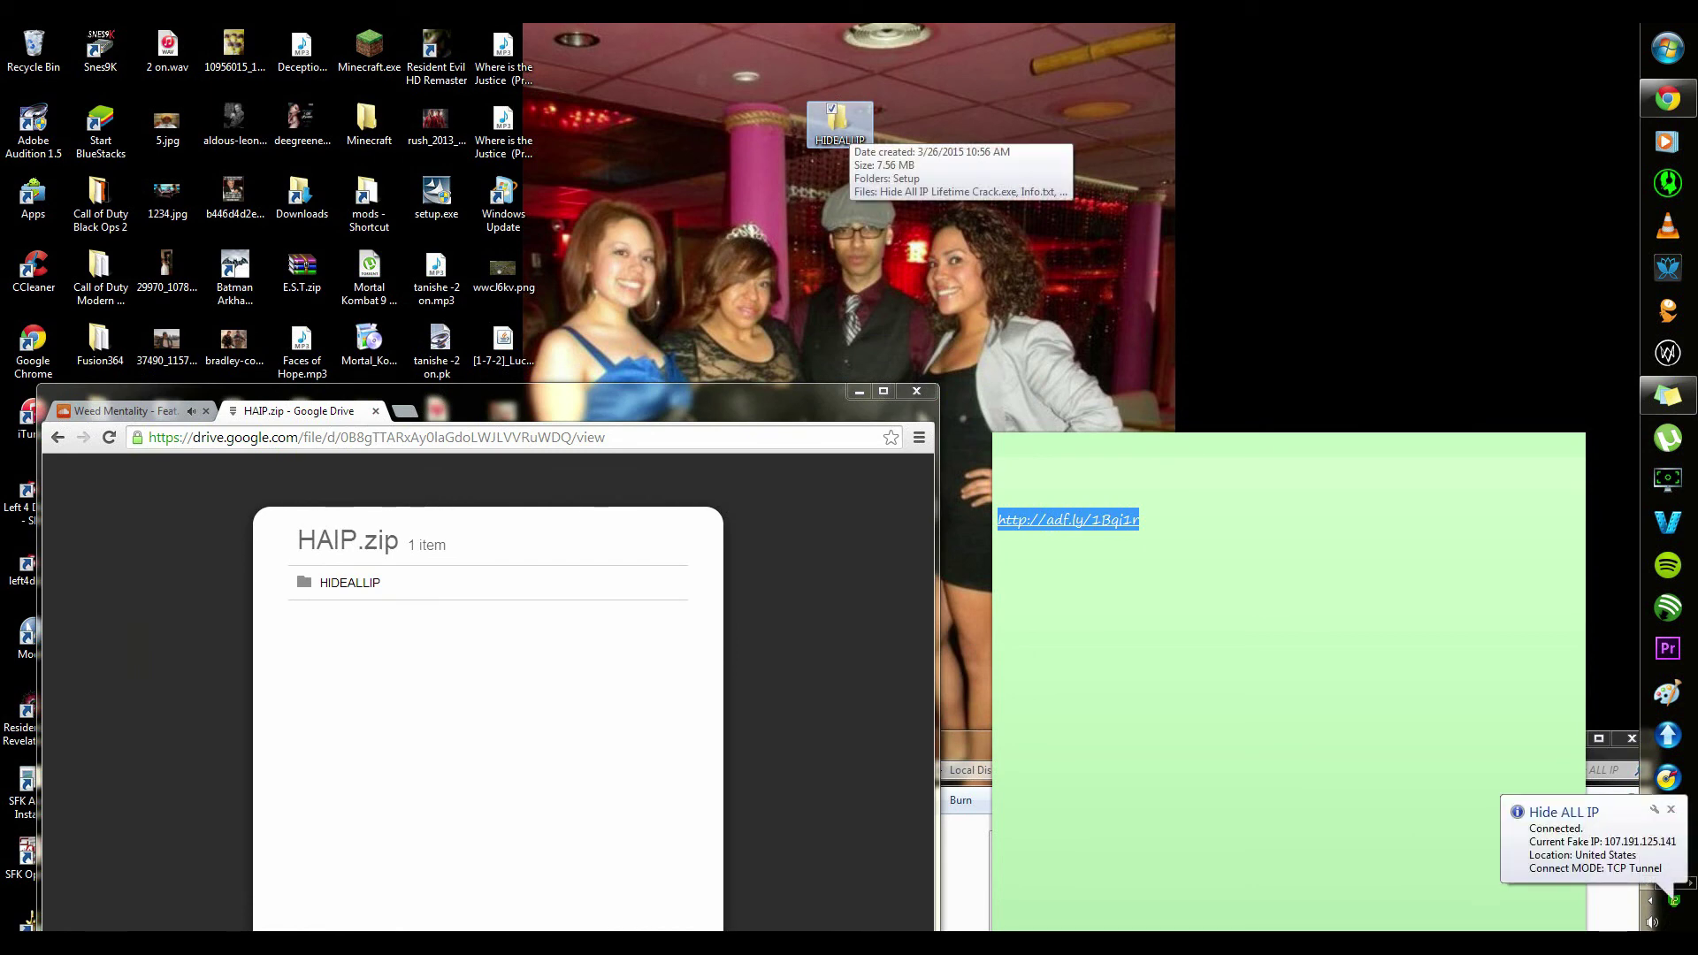
{"action": "double_click", "coordinate": [839, 122]}
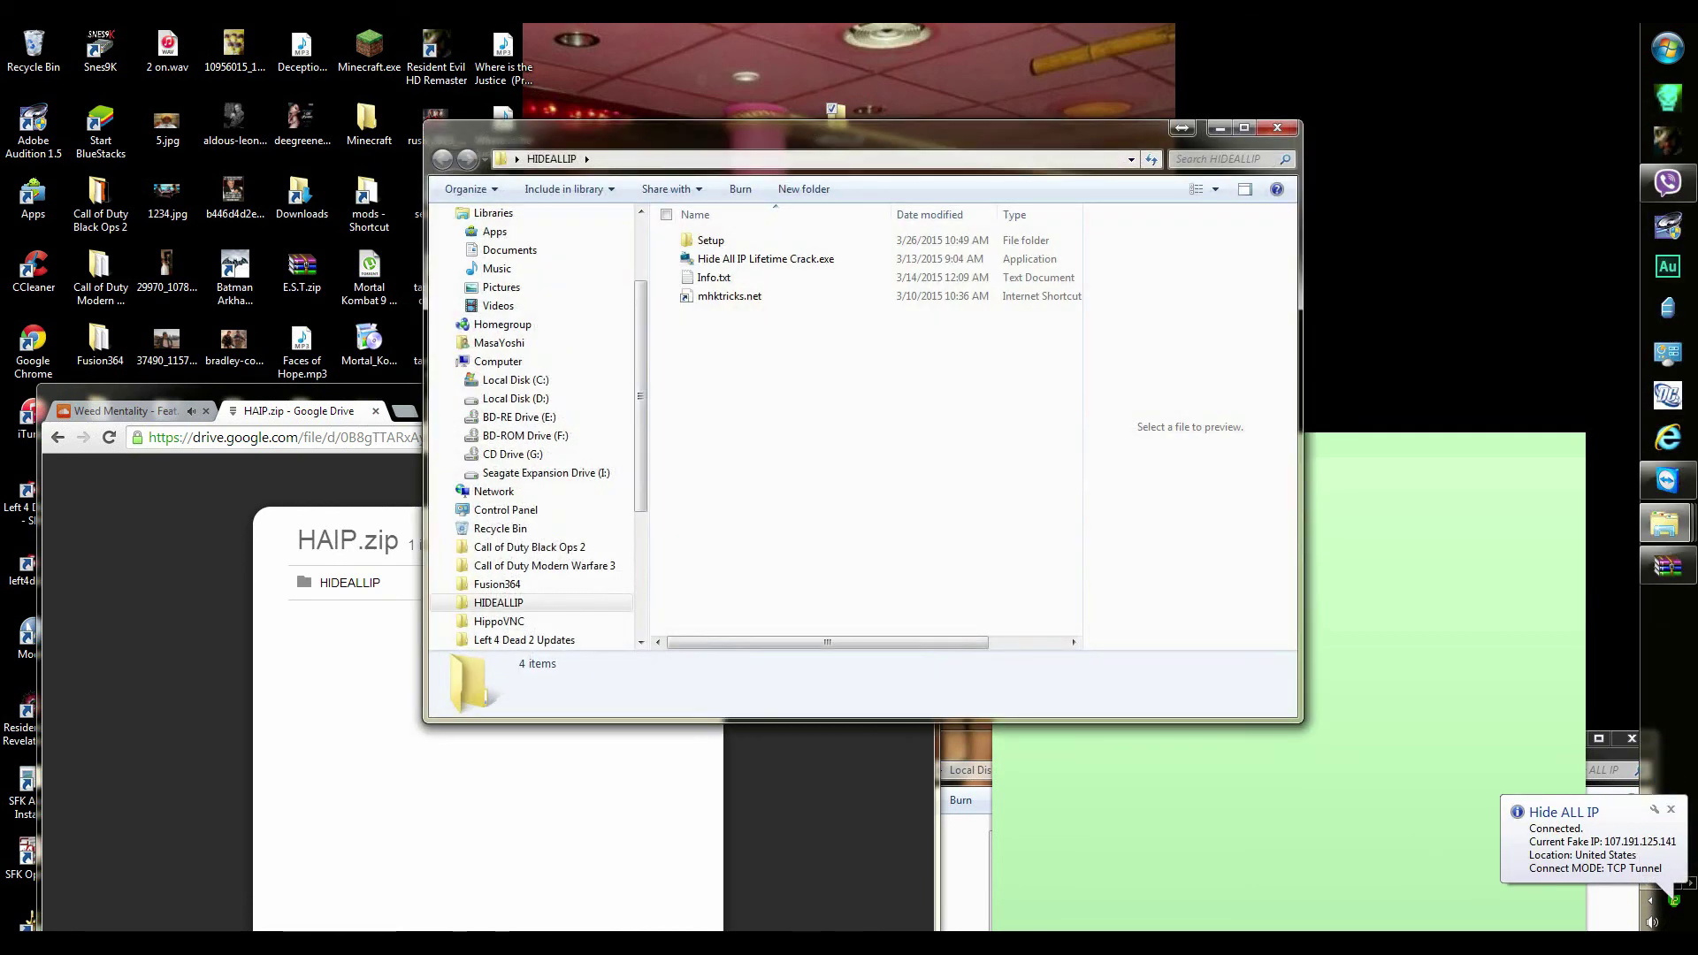
Run hideallipsetup.exe past two pages, cancel it, and go back up to HIDEALLIP.
{"action": "key", "text": "Down"}
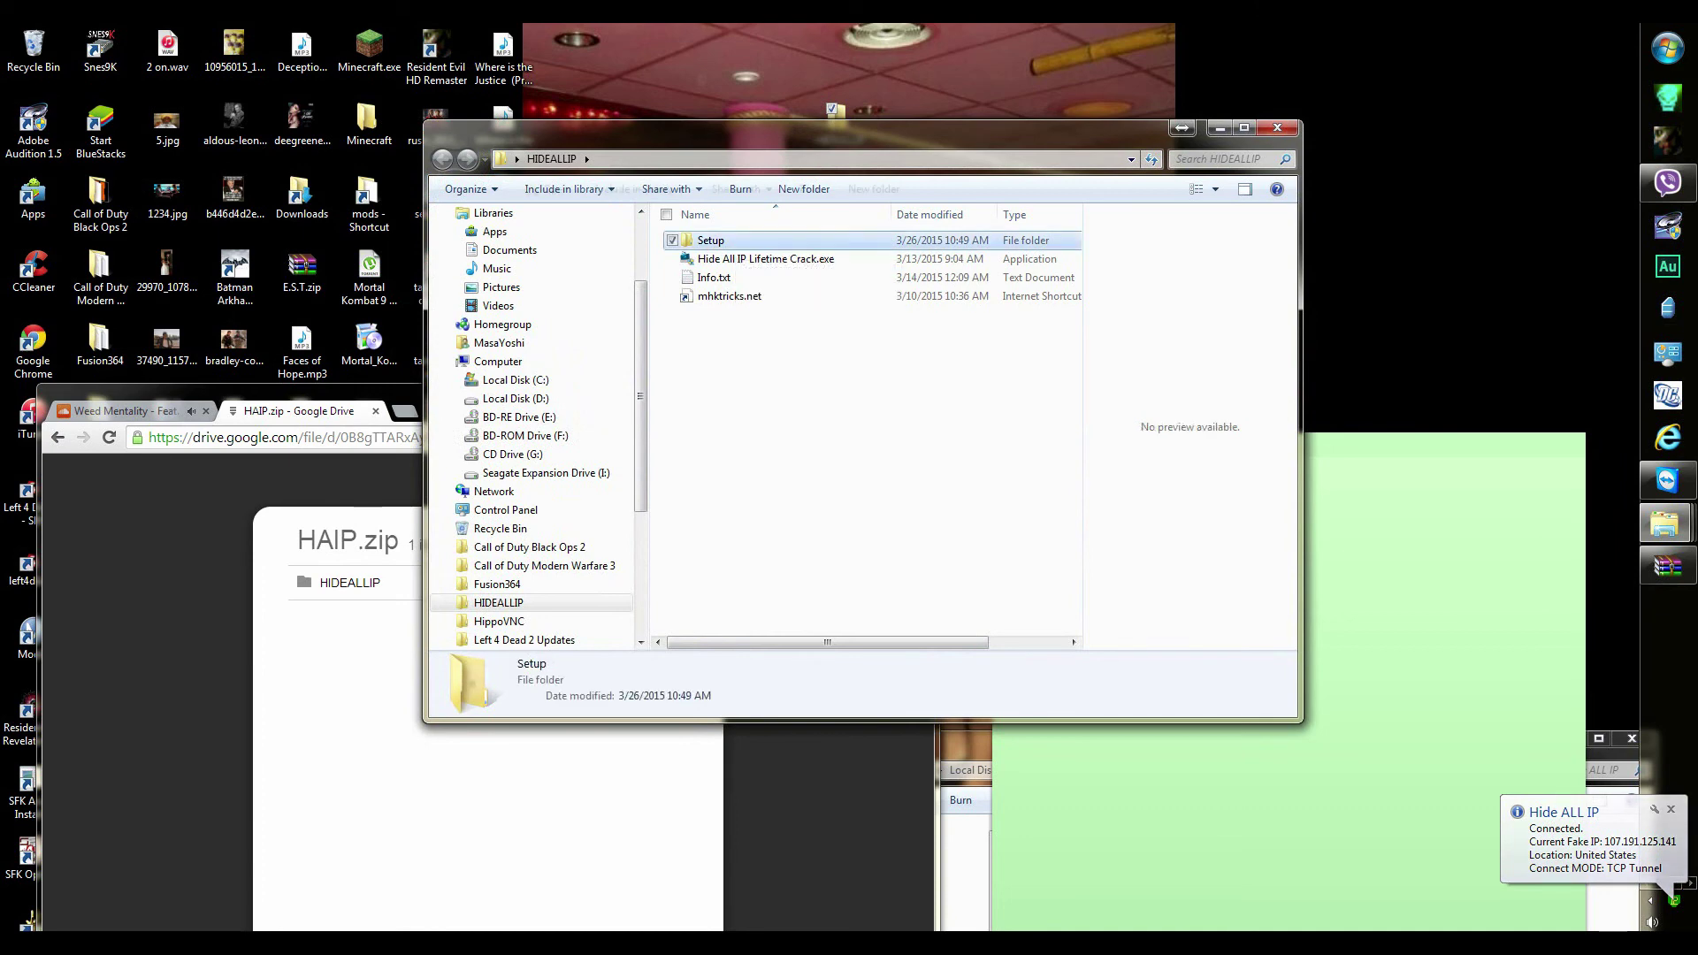
{"action": "key", "text": "Return"}
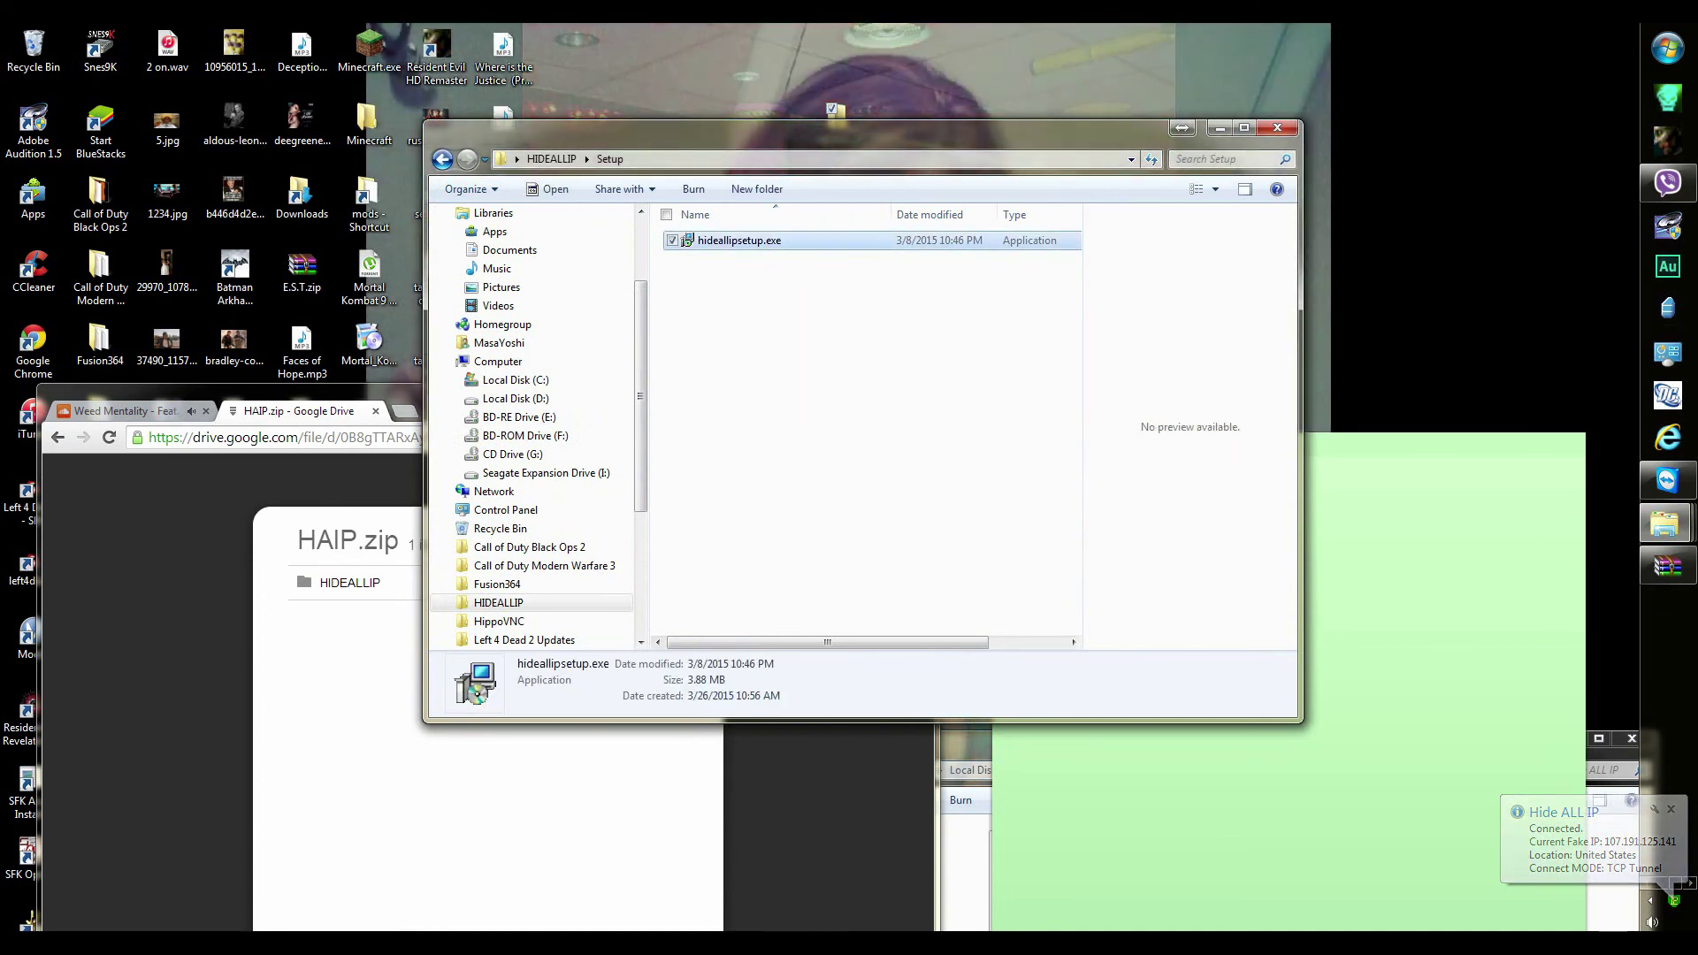
{"action": "key", "text": "Return"}
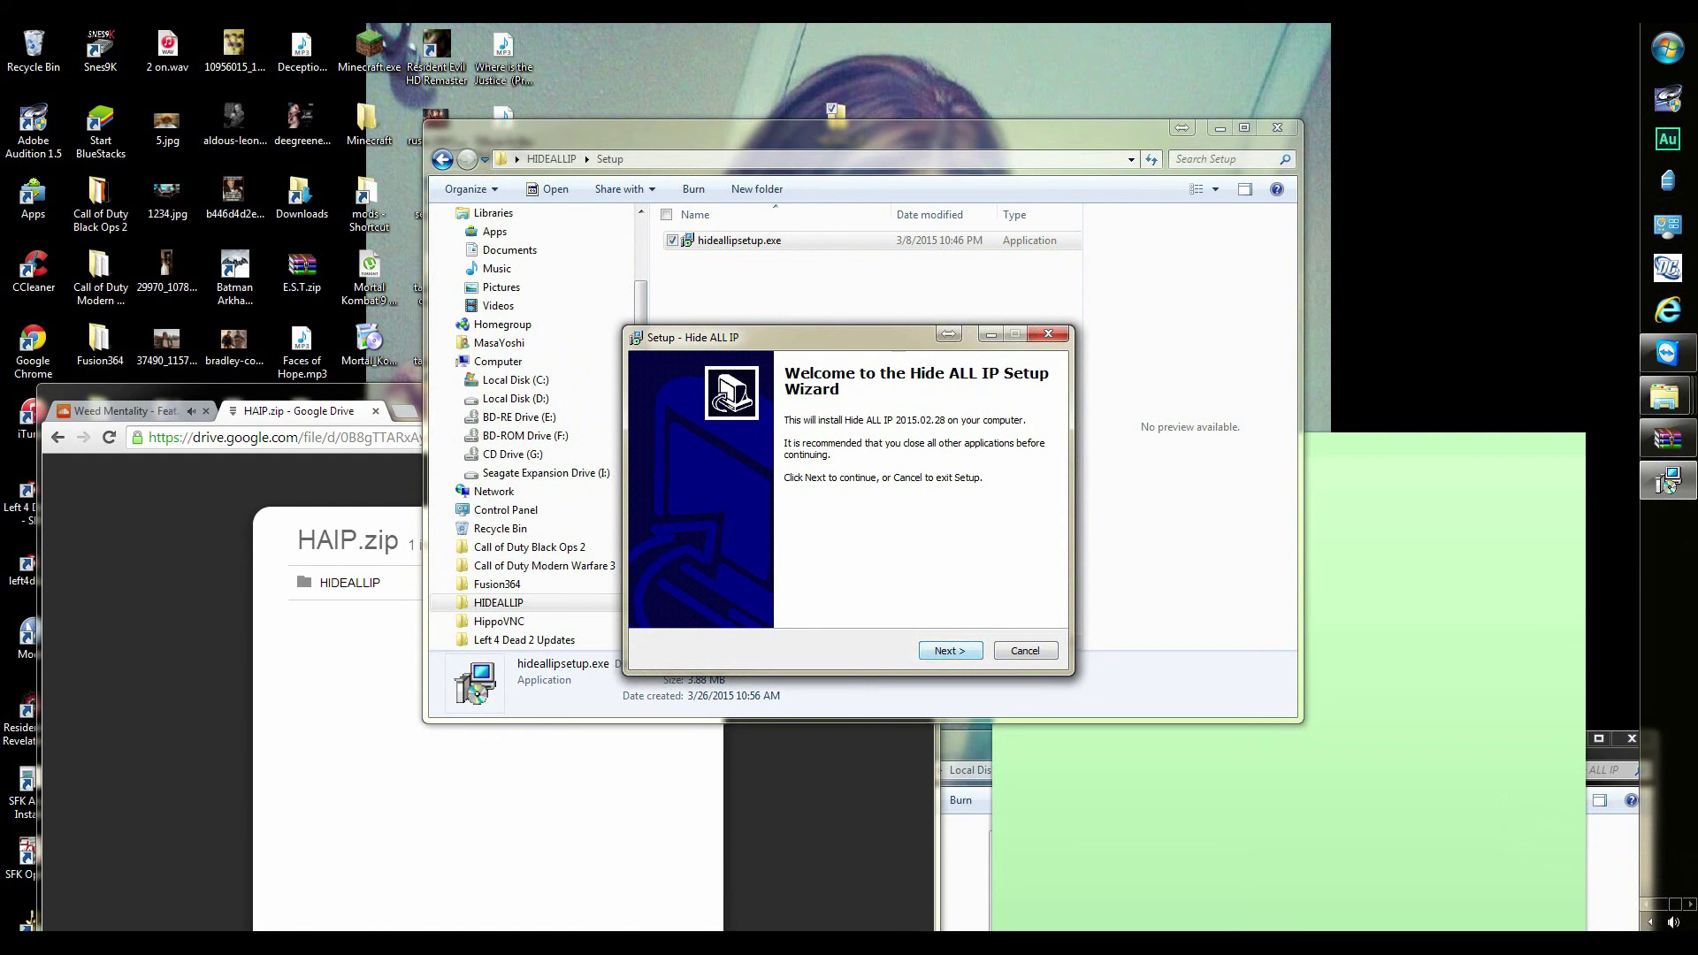
{"action": "key", "text": "Return"}
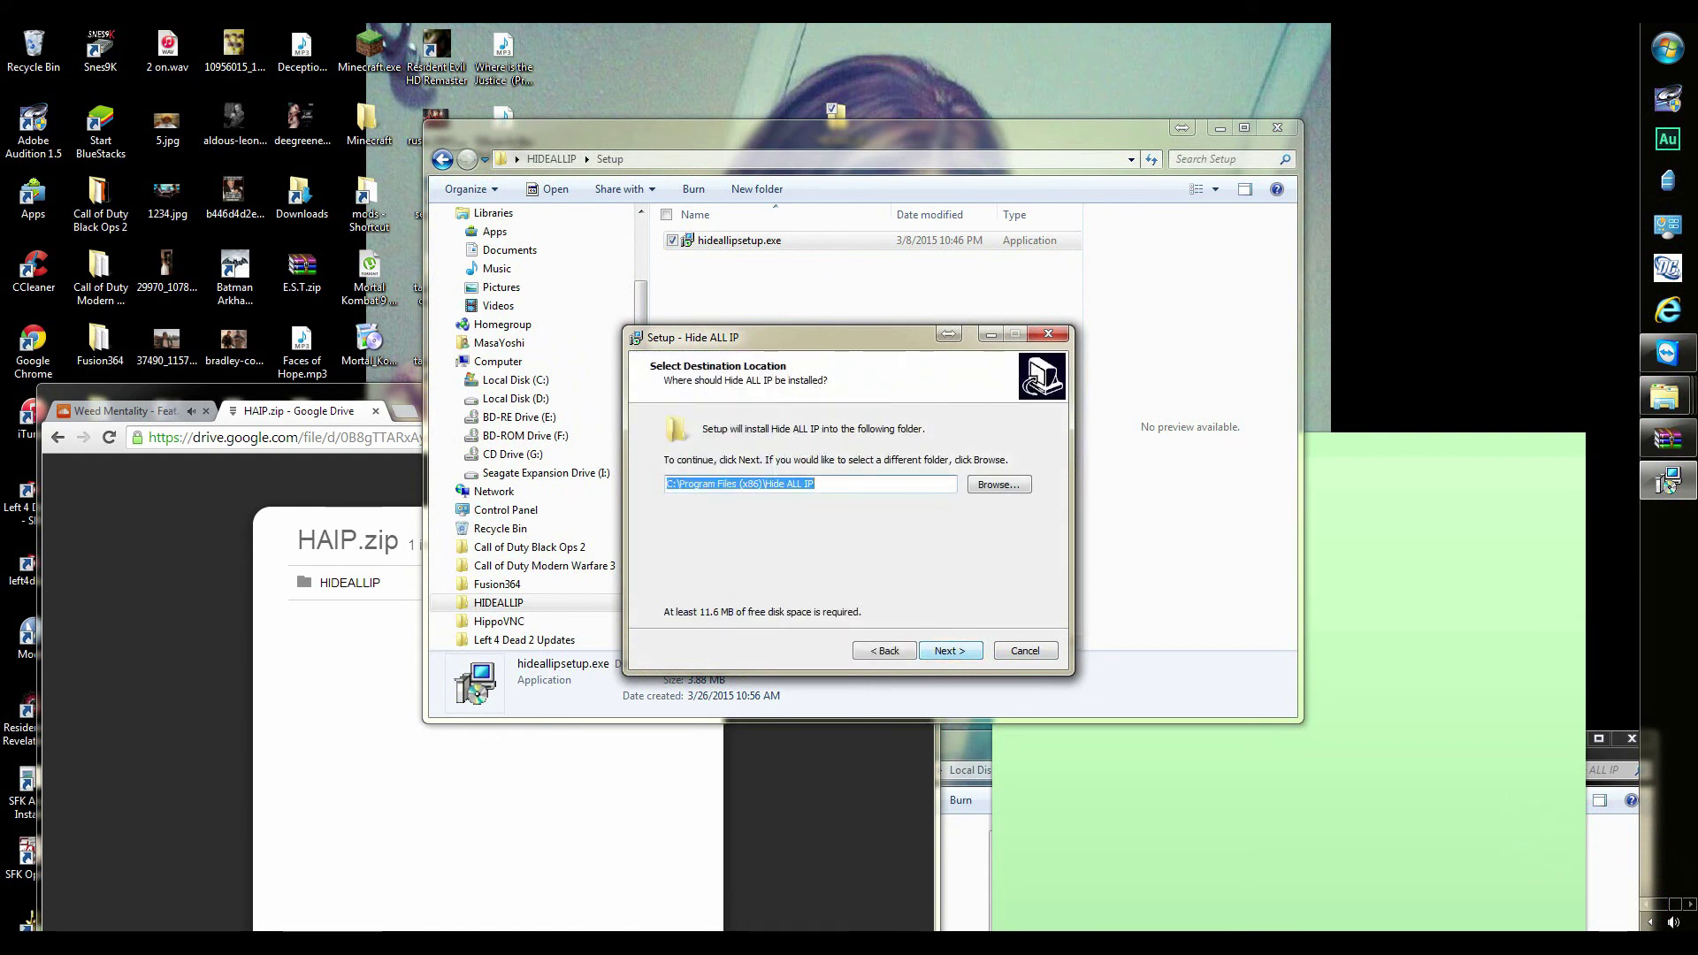
{"action": "key", "text": "Return"}
{"action": "key", "text": "Return"}
{"action": "key", "text": "Return"}
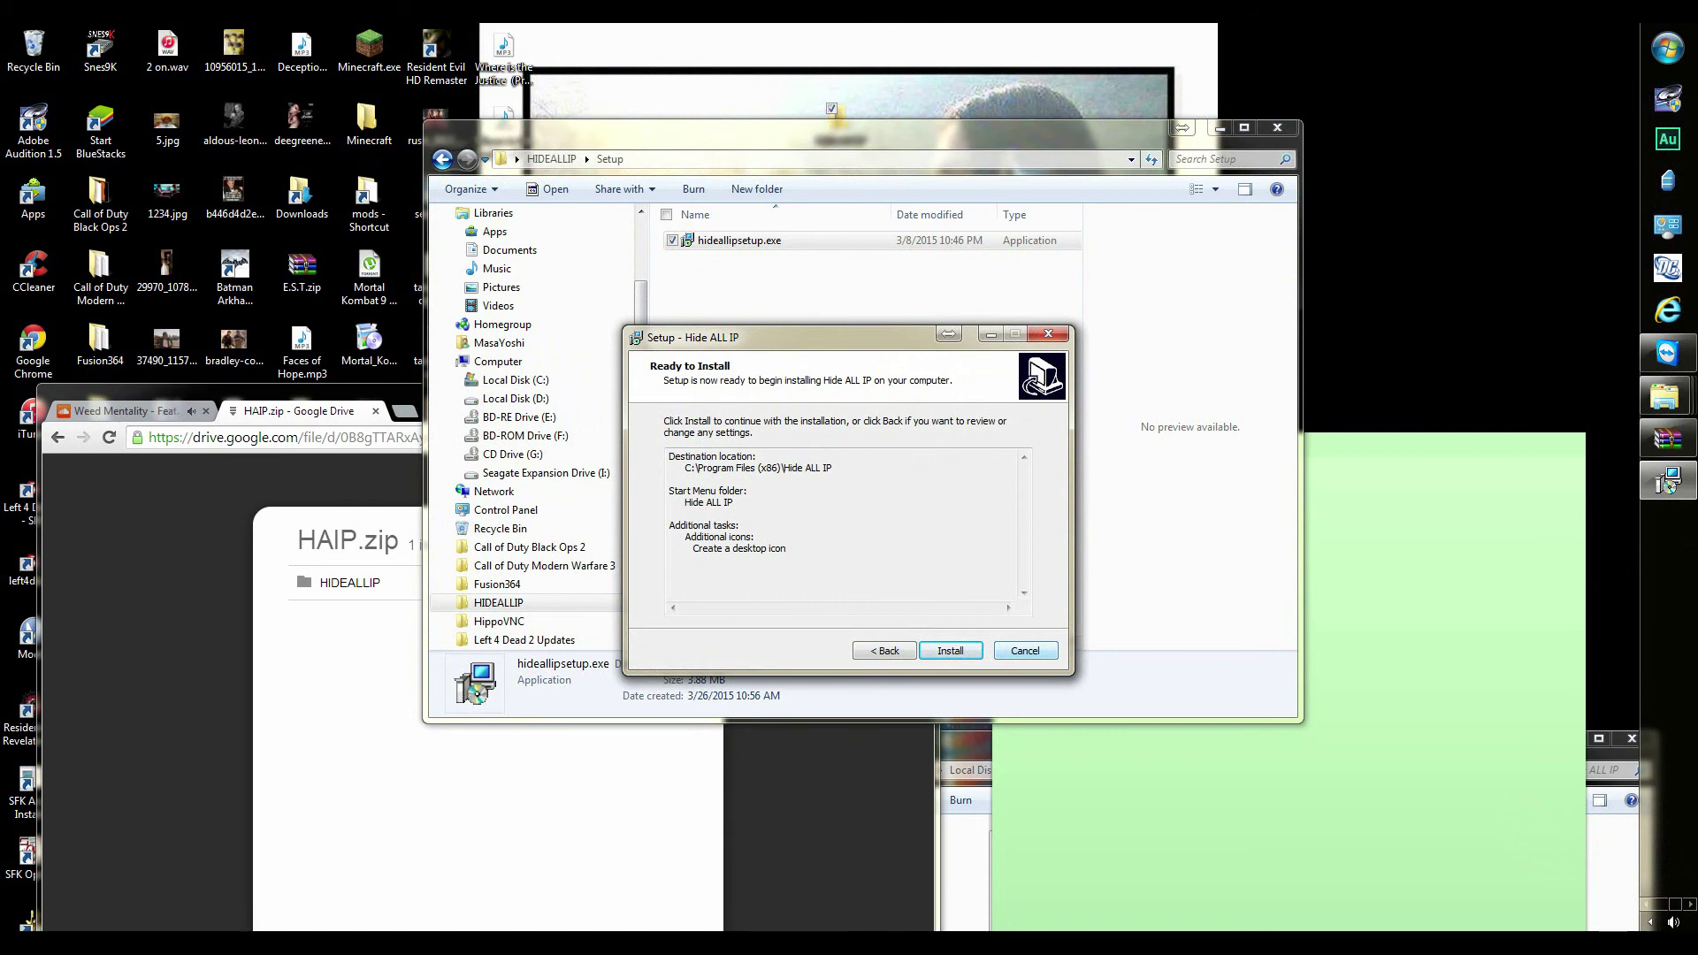
{"action": "left_click", "coordinate": [1026, 650]}
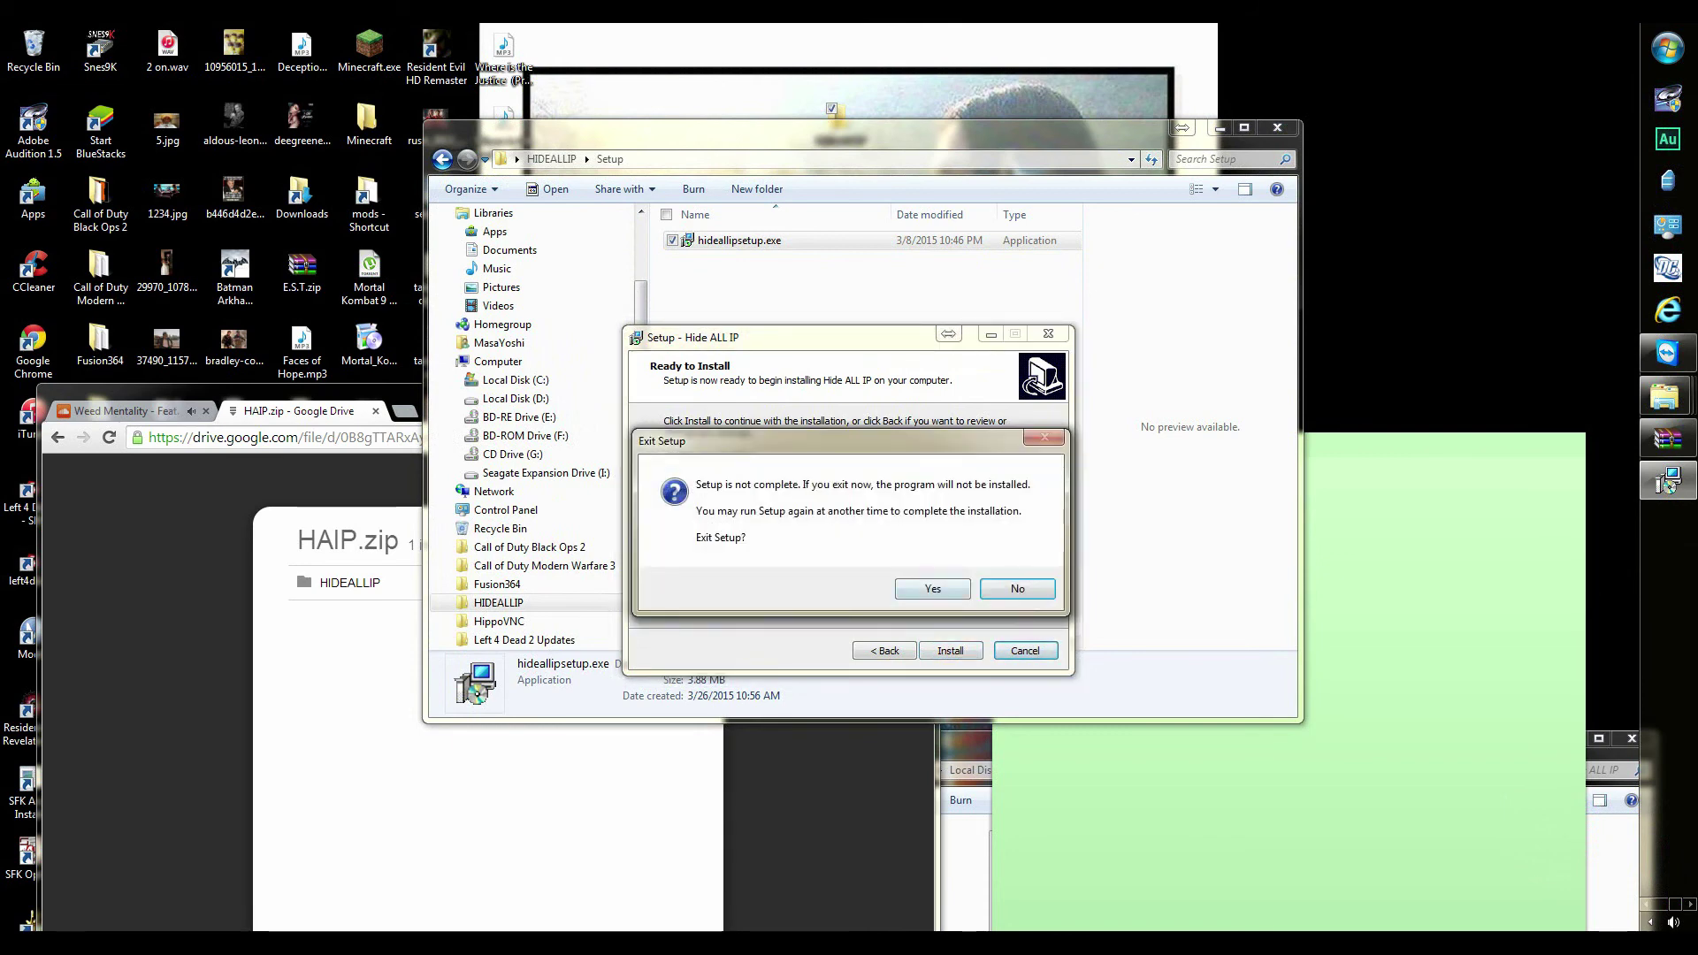
{"action": "left_click", "coordinate": [933, 588]}
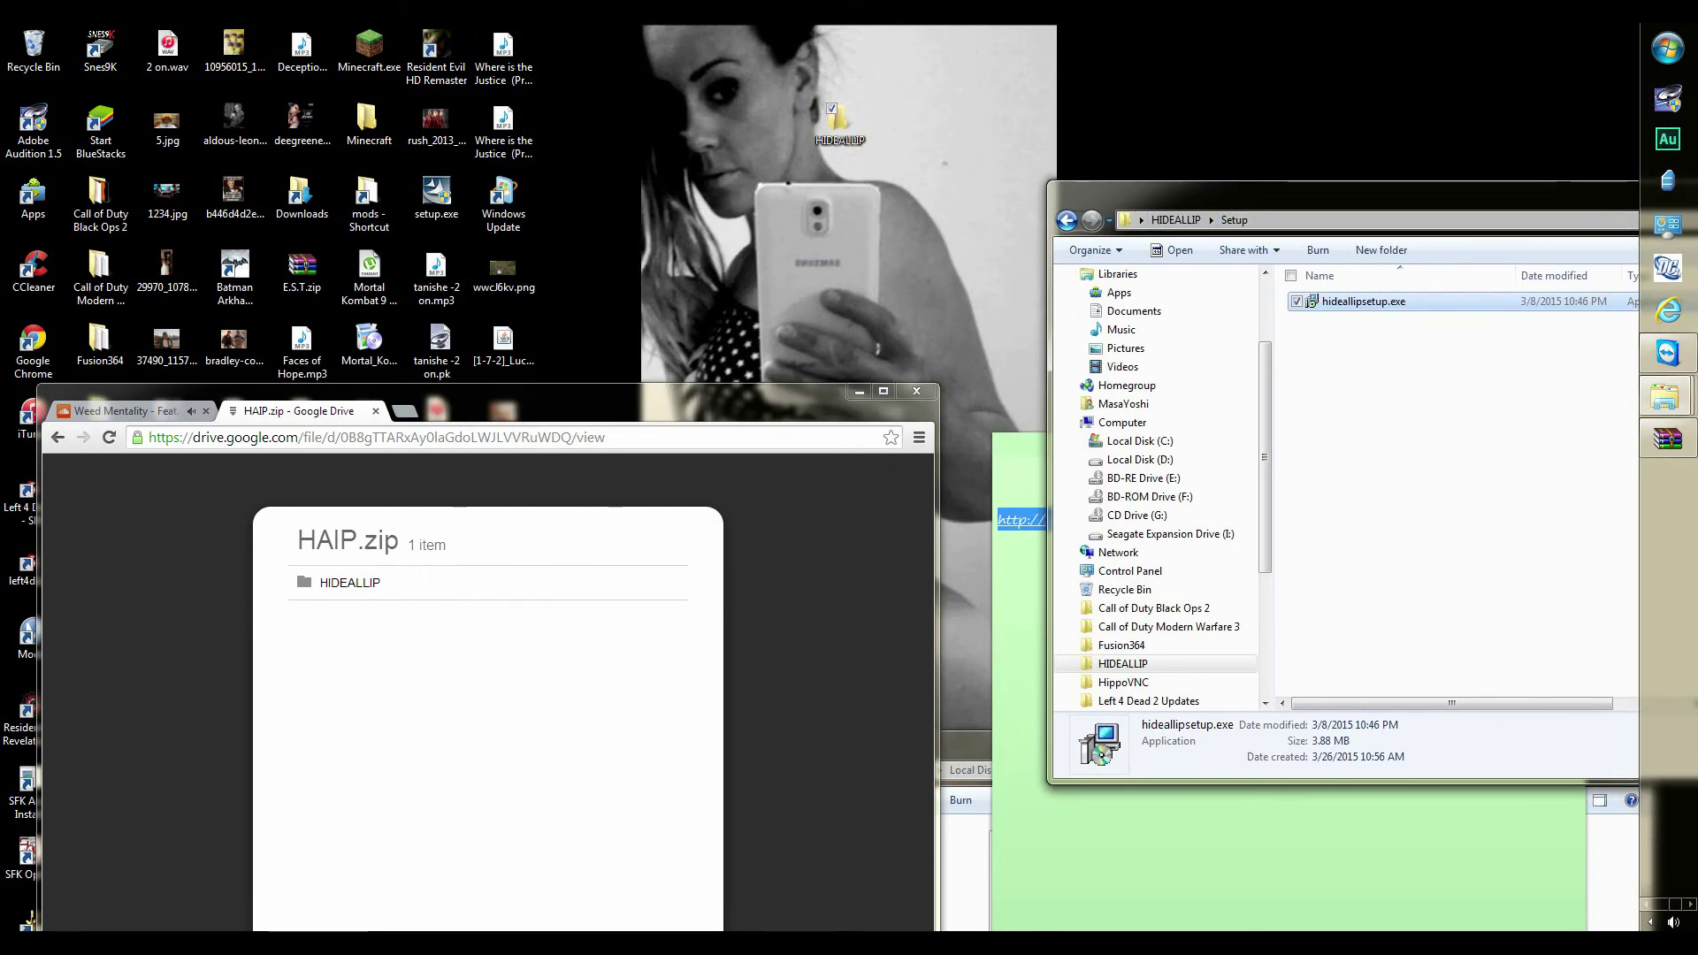
{"action": "key", "text": "BackSpace"}
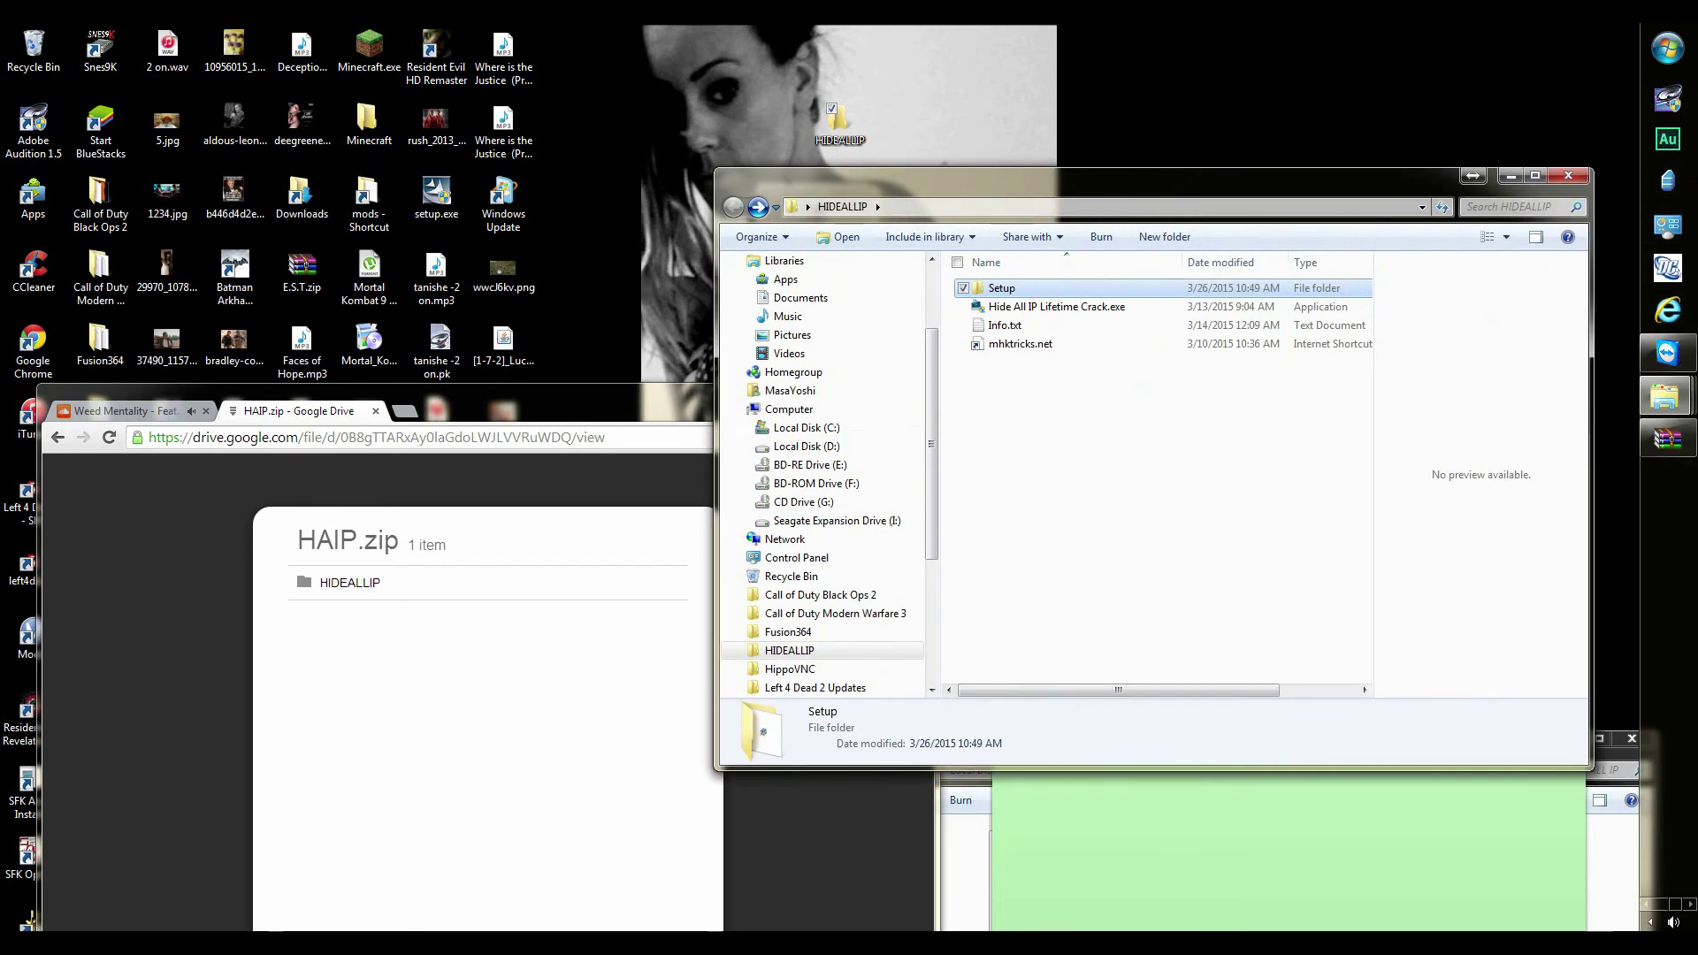
Copy Hide All IP Lifetime Crack.exe and move the WinRAR window aside.
{"action": "key", "text": "Down"}
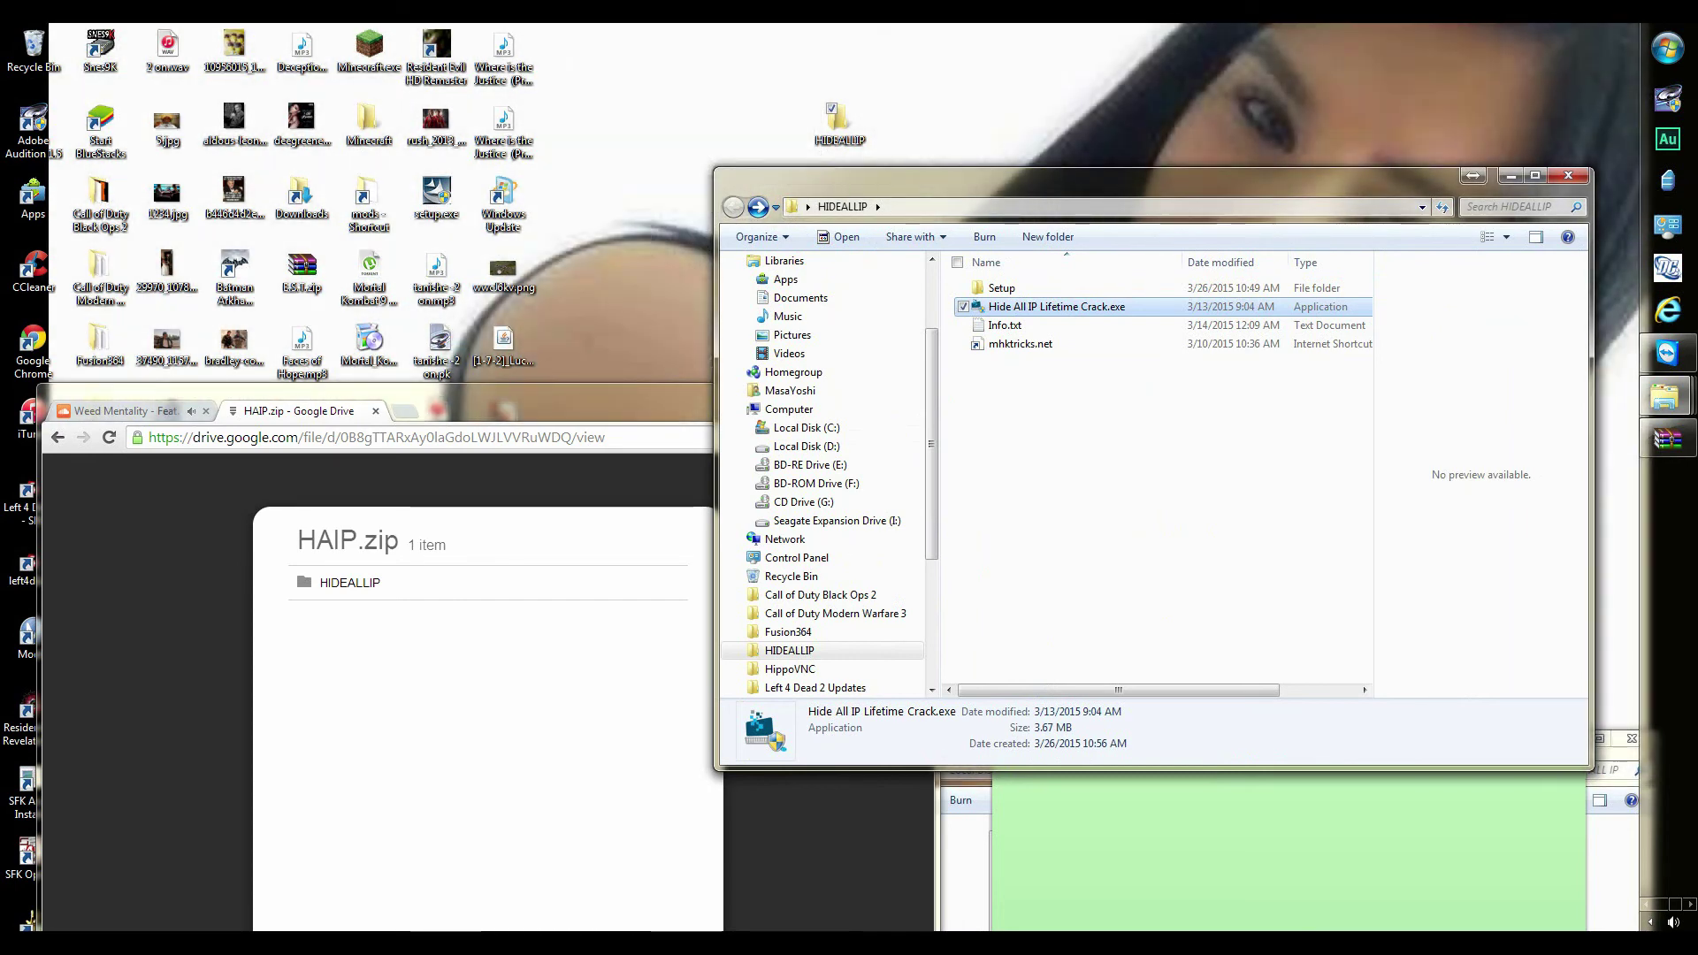
{"action": "right_click", "coordinate": [1070, 303]}
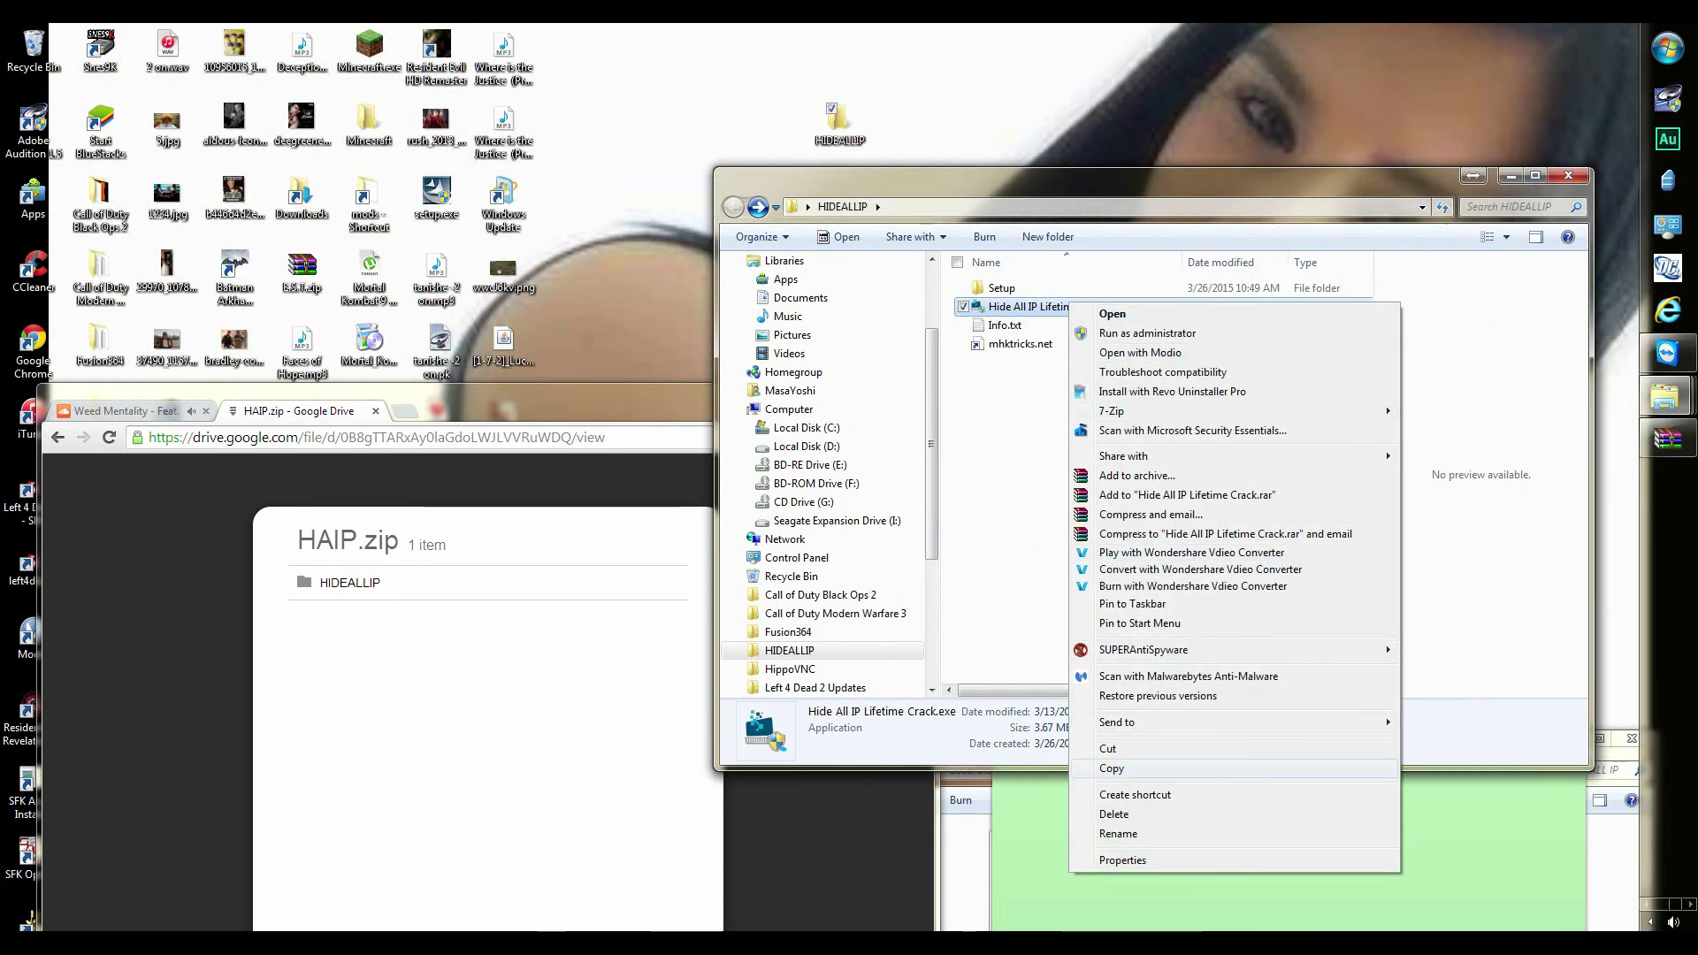
{"action": "left_click", "coordinate": [1112, 769]}
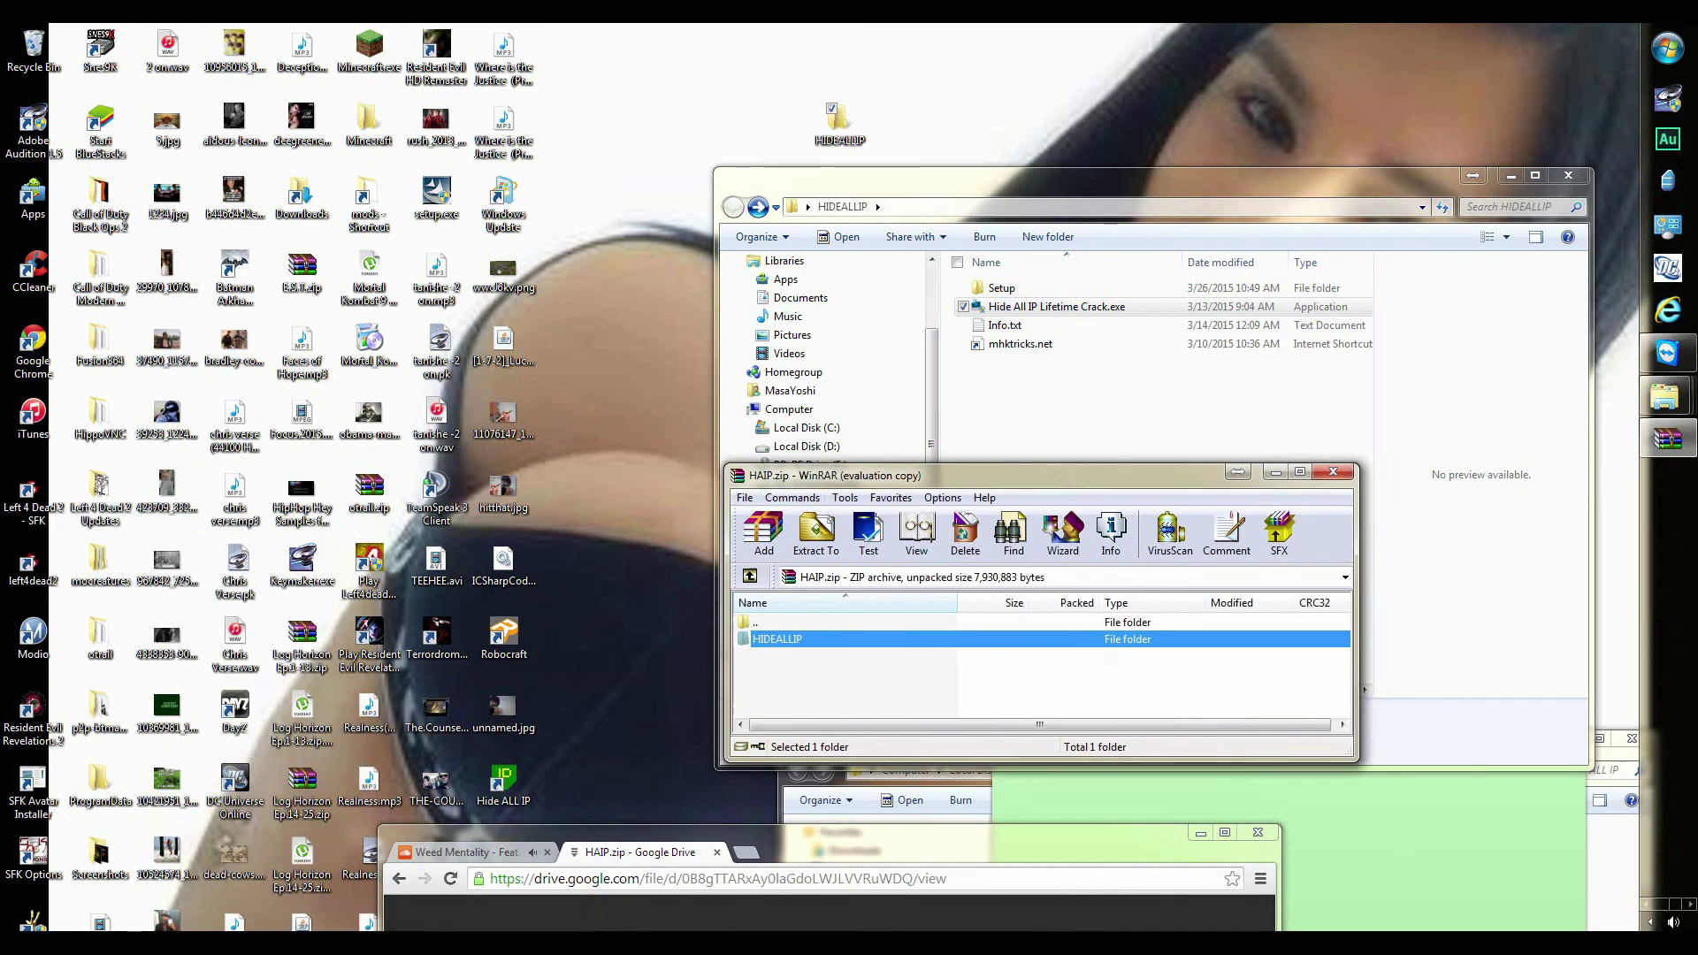
{"action": "left_click_drag", "start_coordinate": [884, 475], "coordinate": [982, 551]}
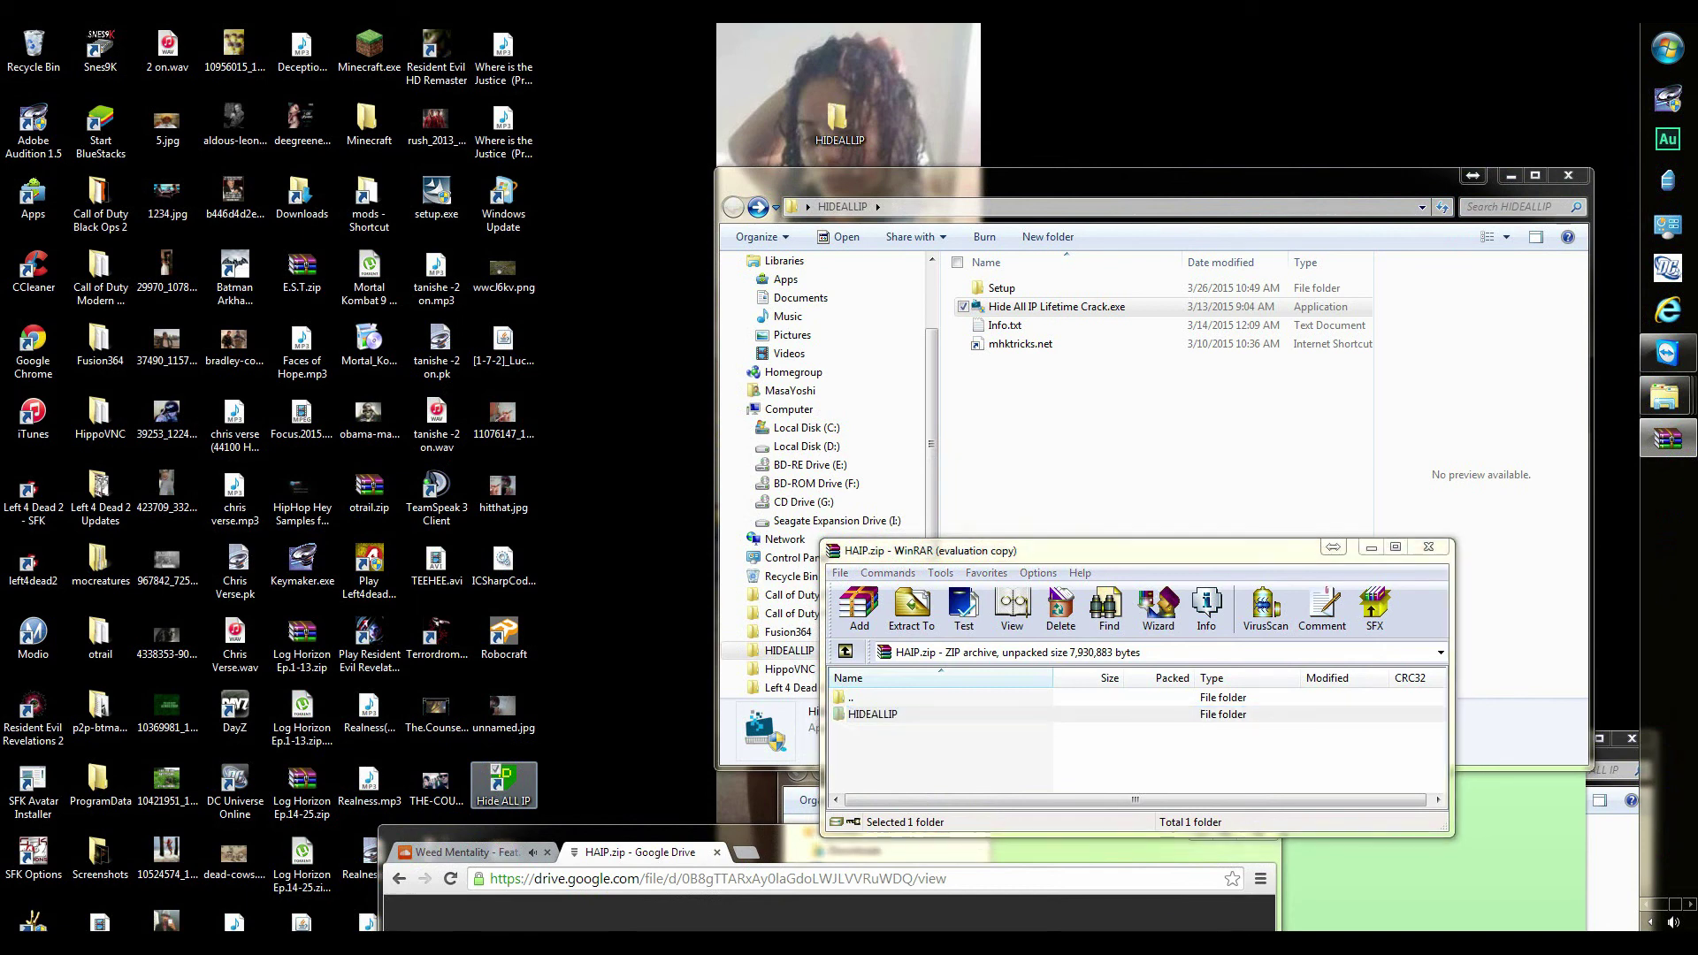
{"action": "right_click", "coordinate": [519, 783]}
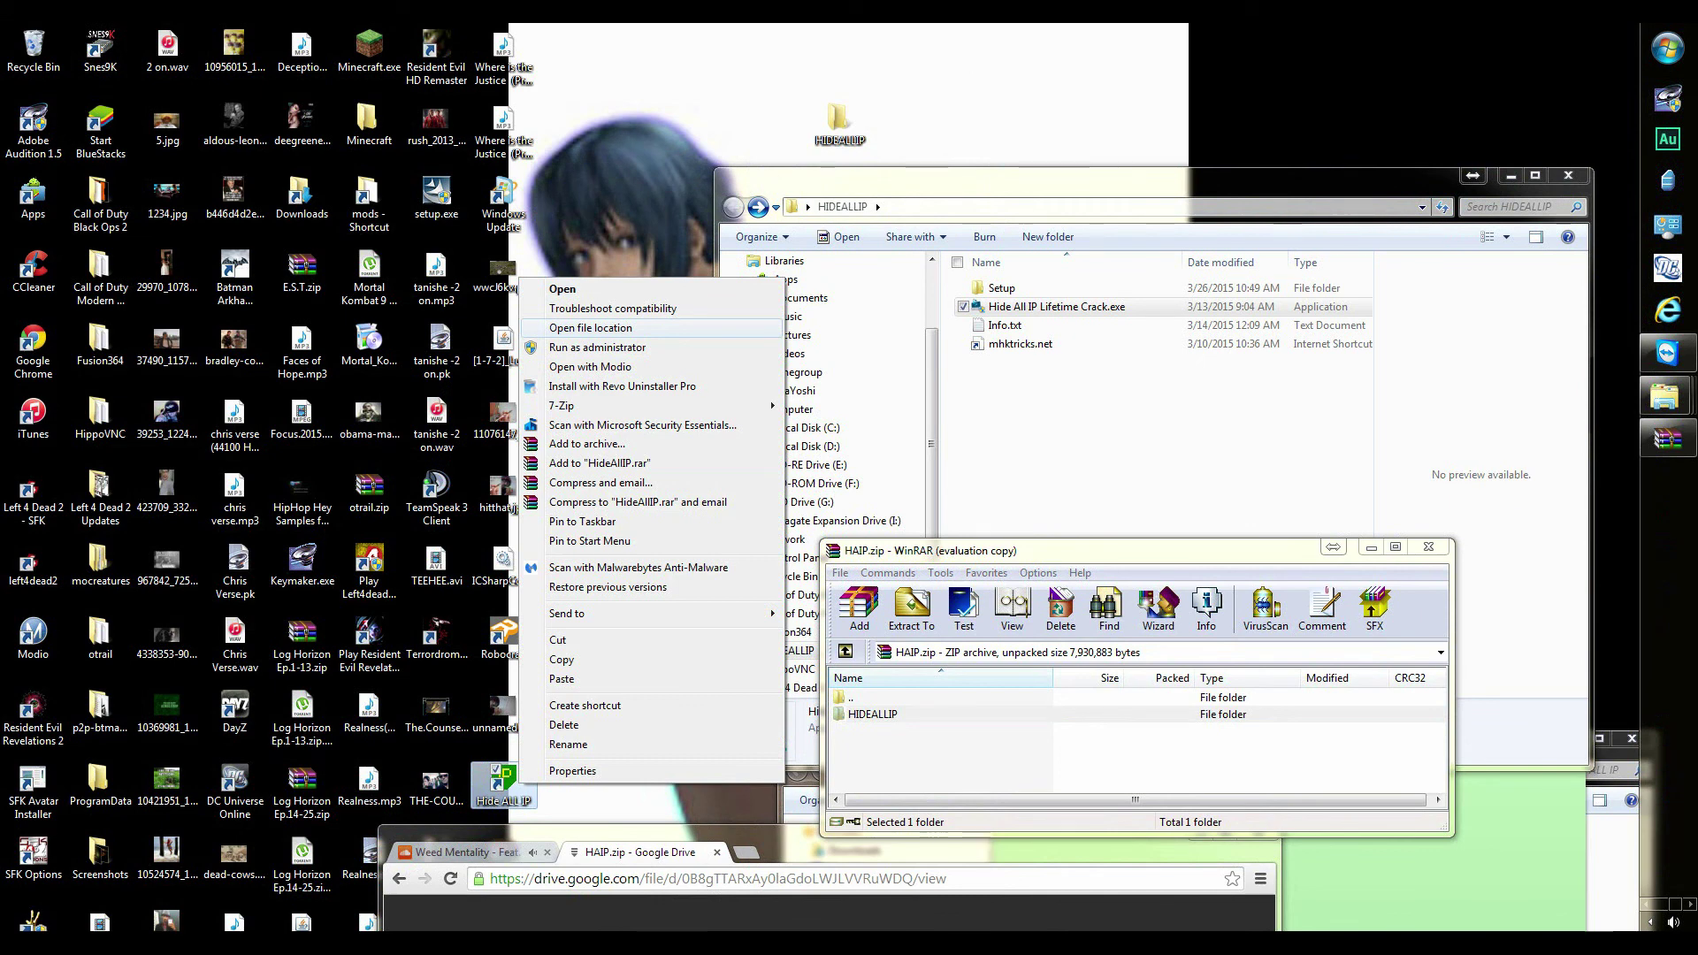
Open the Hide ALL IP folder in Program Files (x86) and select Hide All IP Lifetime Crack.exe.
{"action": "left_click", "coordinate": [591, 328]}
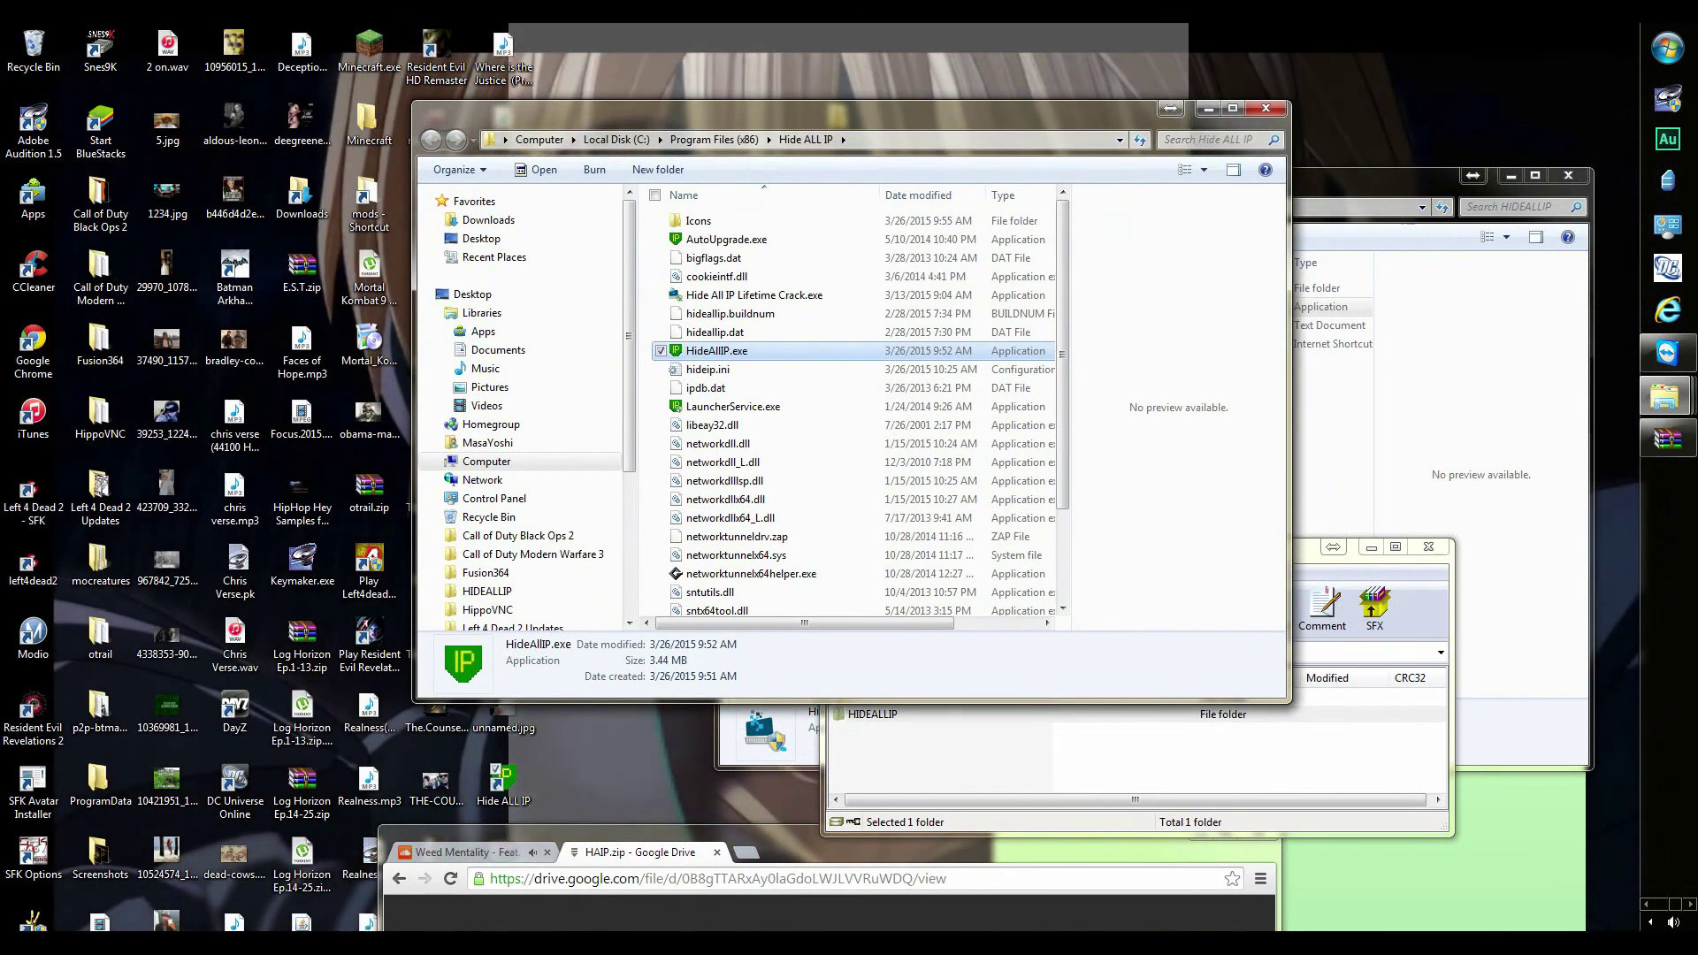
{"action": "mouse_move", "coordinate": [810, 108]}
{"action": "left_mouse_down"}
{"action": "mouse_move", "coordinate": [792, 132]}
{"action": "mouse_move", "coordinate": [757, 128]}
{"action": "left_mouse_up"}
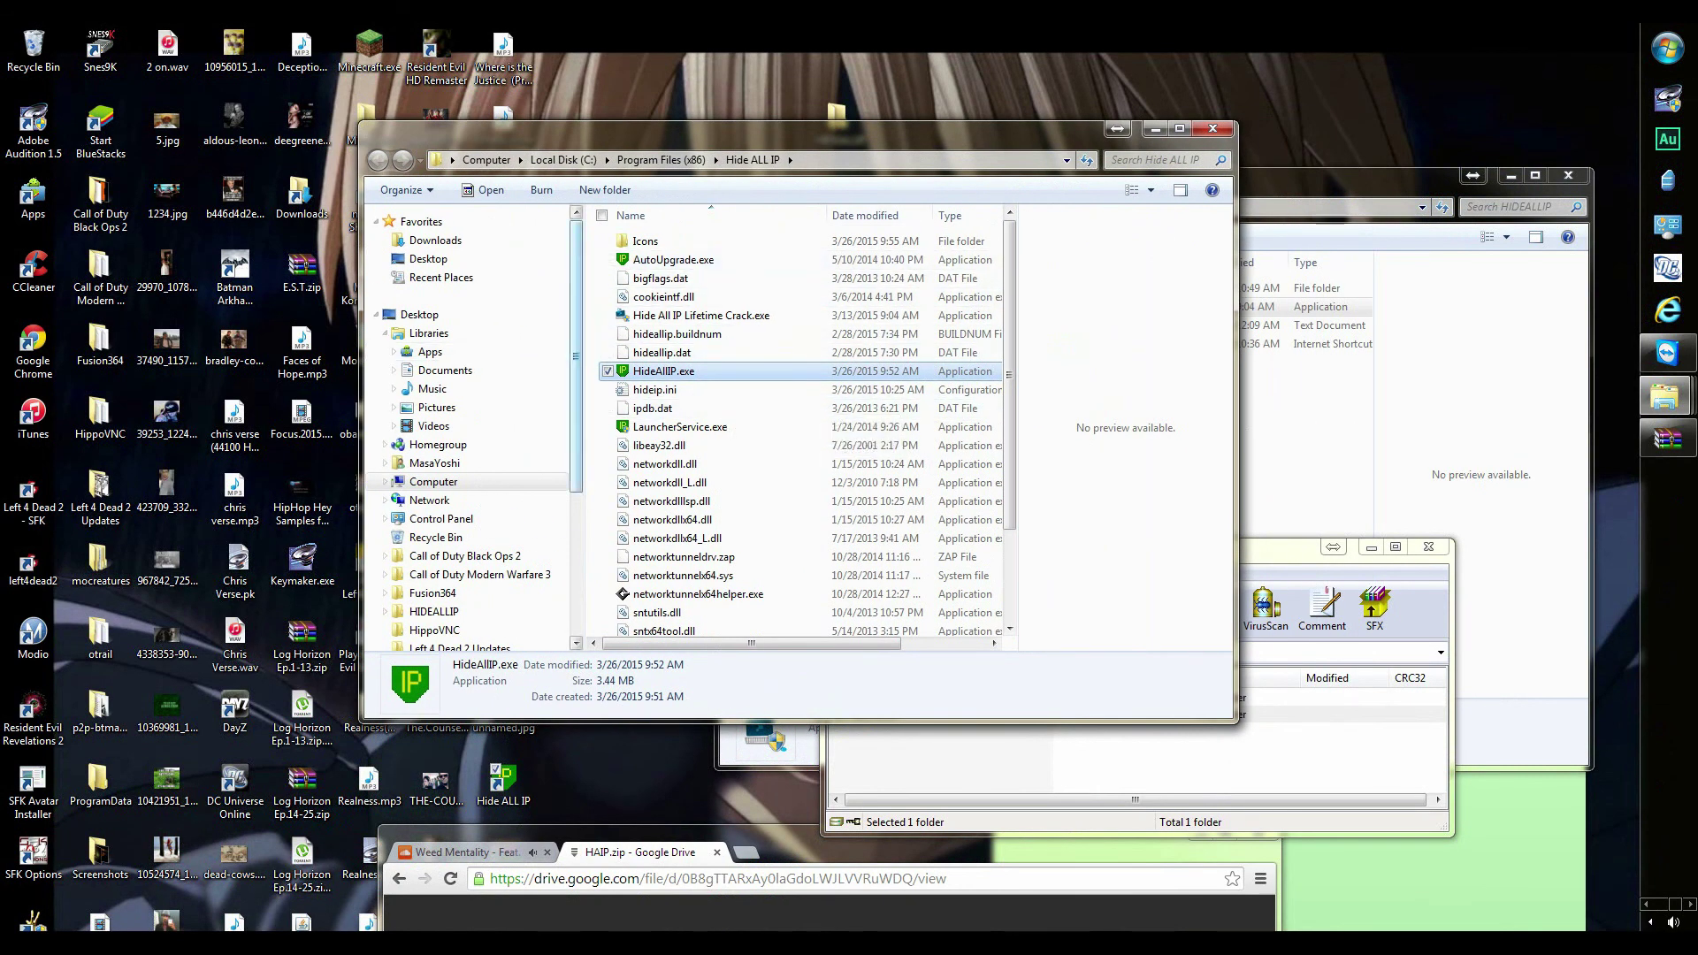
{"action": "left_click", "coordinate": [403, 189]}
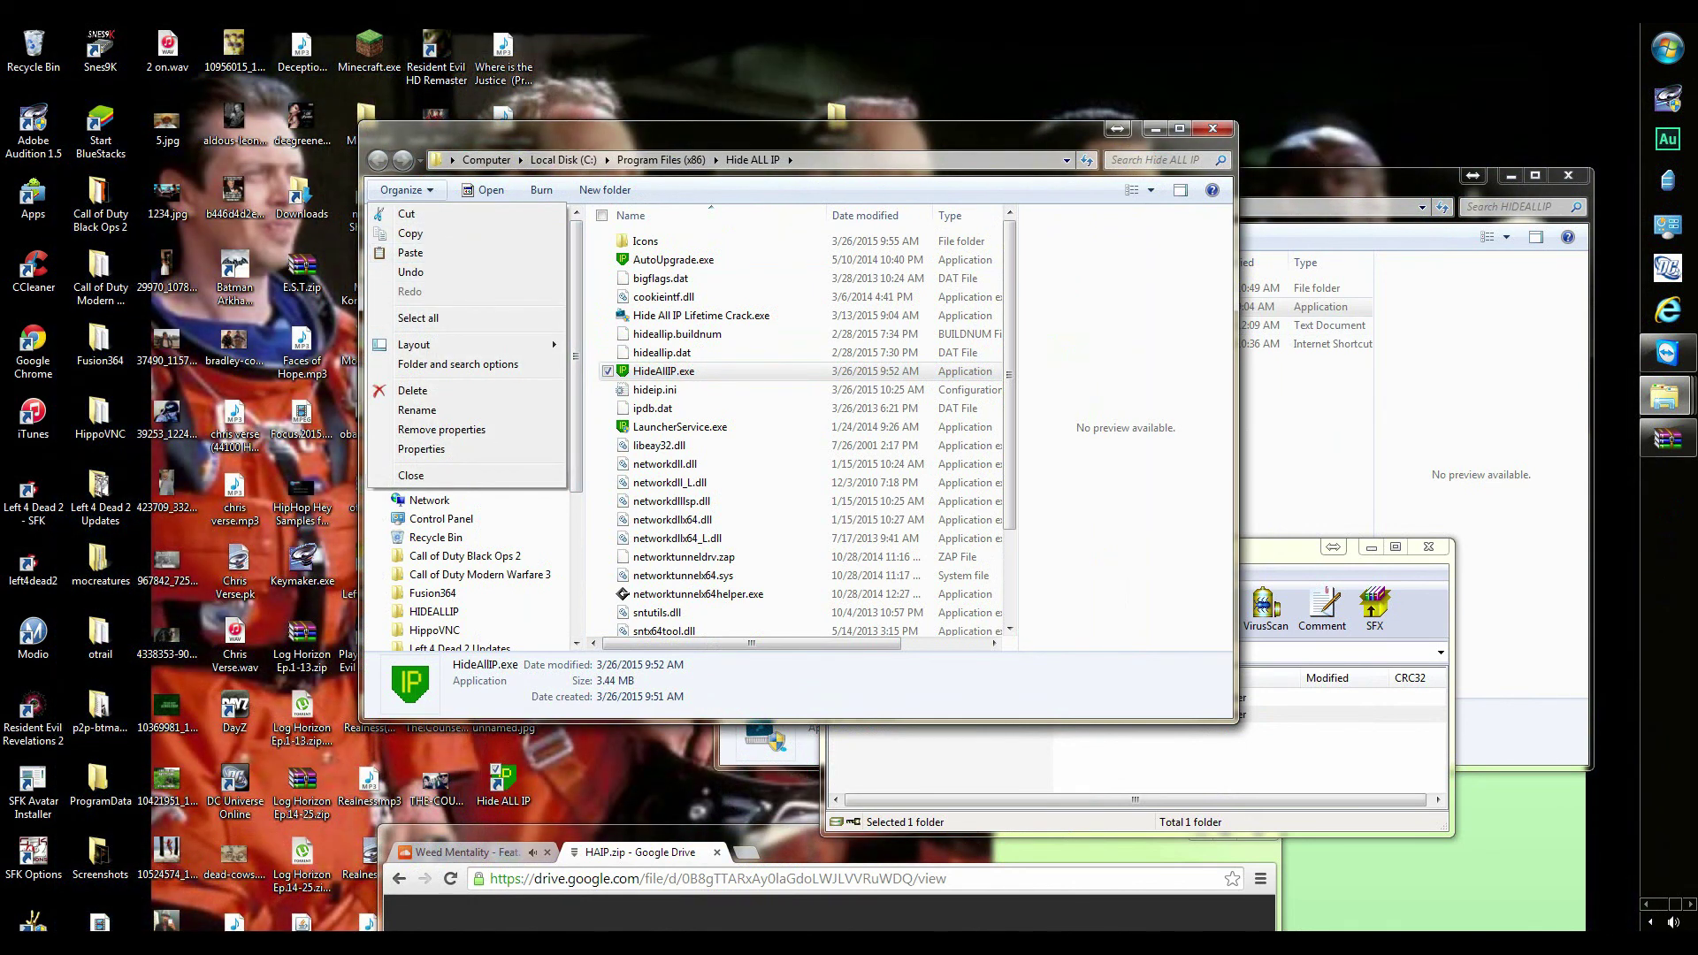
{"action": "key", "text": "Escape"}
{"action": "scroll", "coordinate": [807, 429], "scroll_direction": "down", "scroll_amount": 1}
{"action": "scroll", "coordinate": [807, 428], "scroll_direction": "down", "scroll_amount": 1}
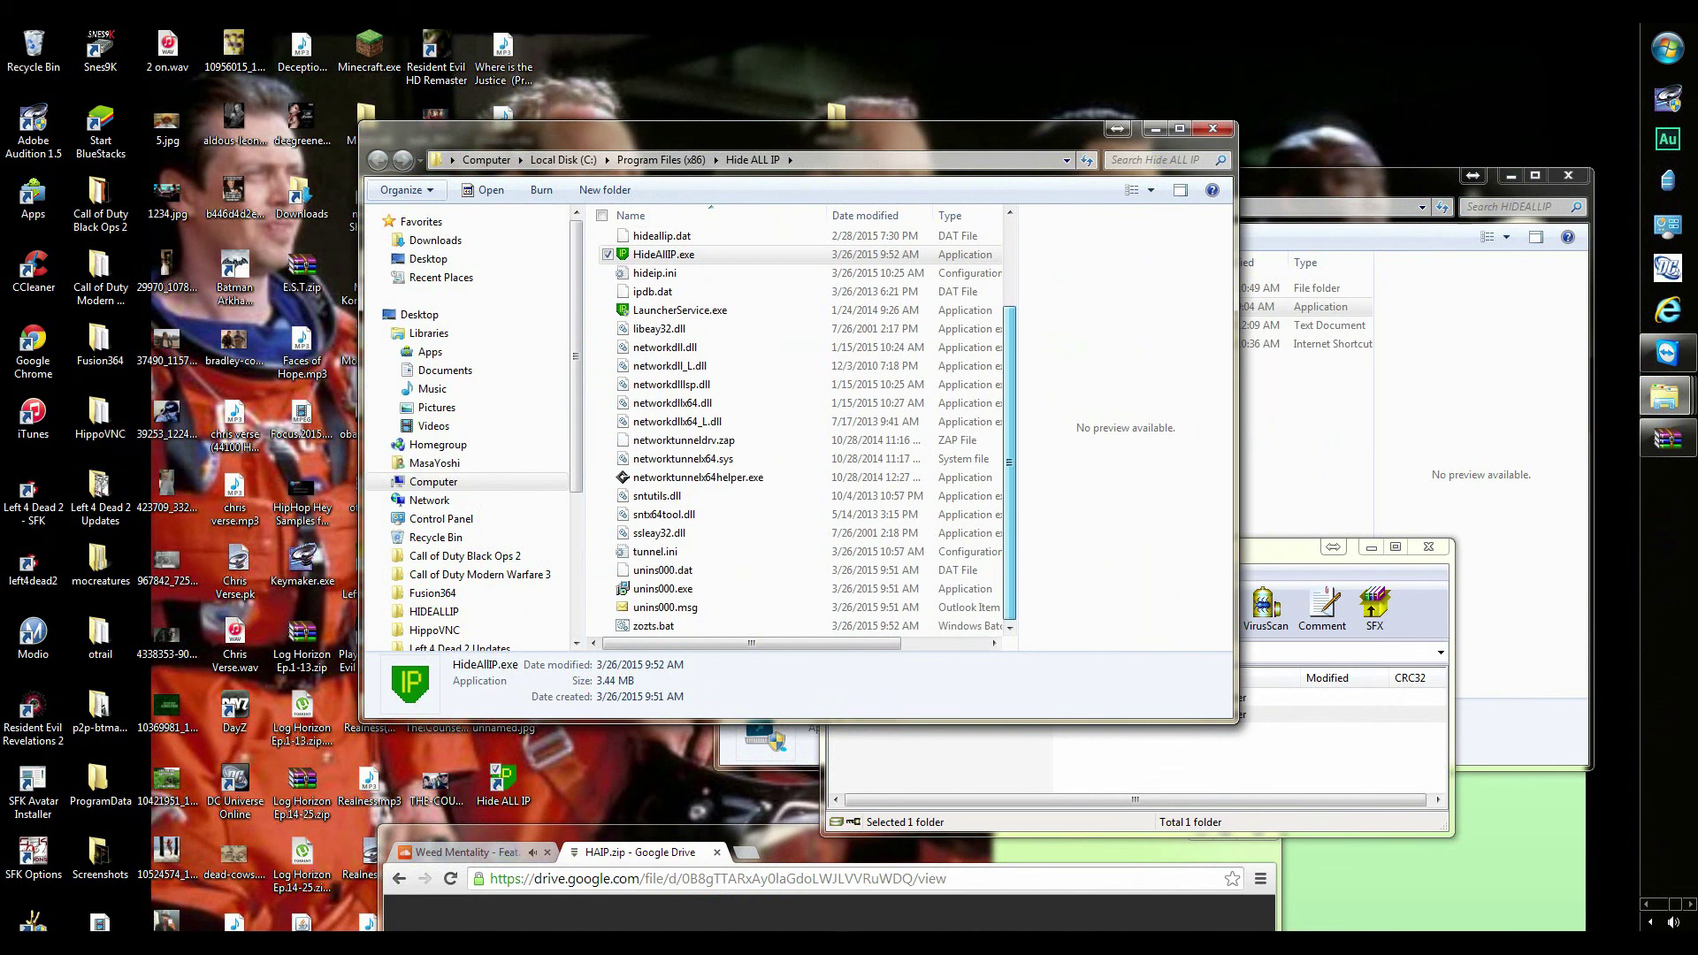
{"action": "scroll", "coordinate": [698, 315], "scroll_direction": "up", "scroll_amount": 2}
{"action": "left_click", "coordinate": [699, 316]}
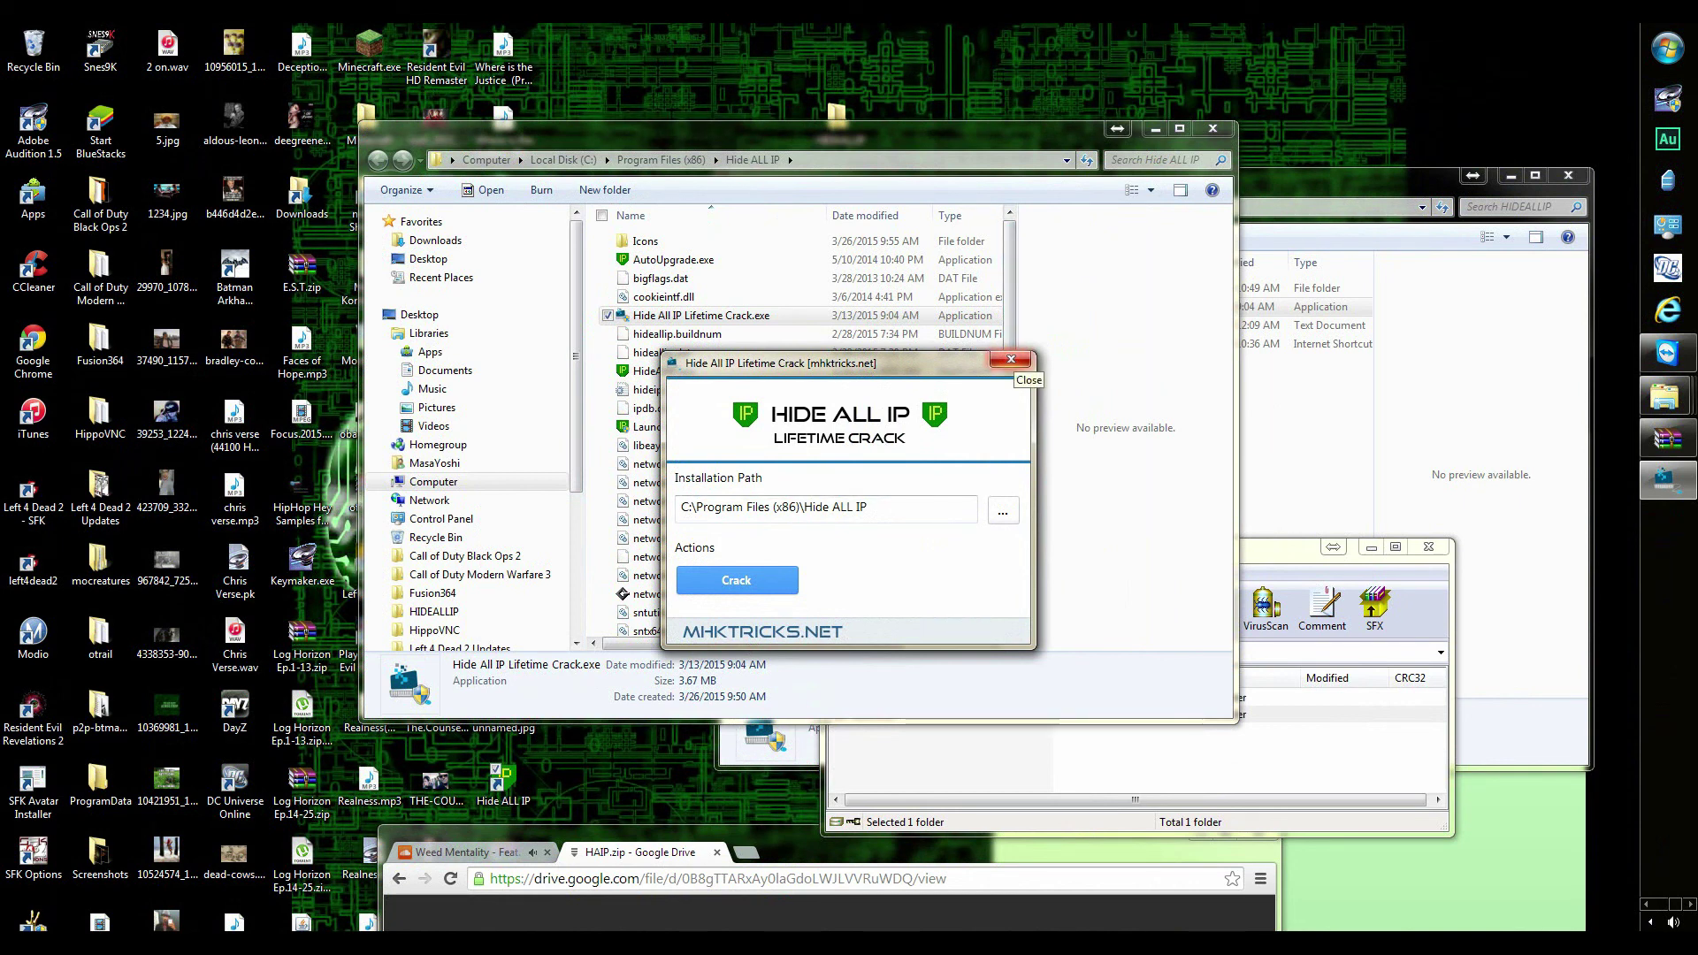
Close the finished crack tool and the Program Files Hide ALL IP window.
{"action": "left_click", "coordinate": [1011, 360]}
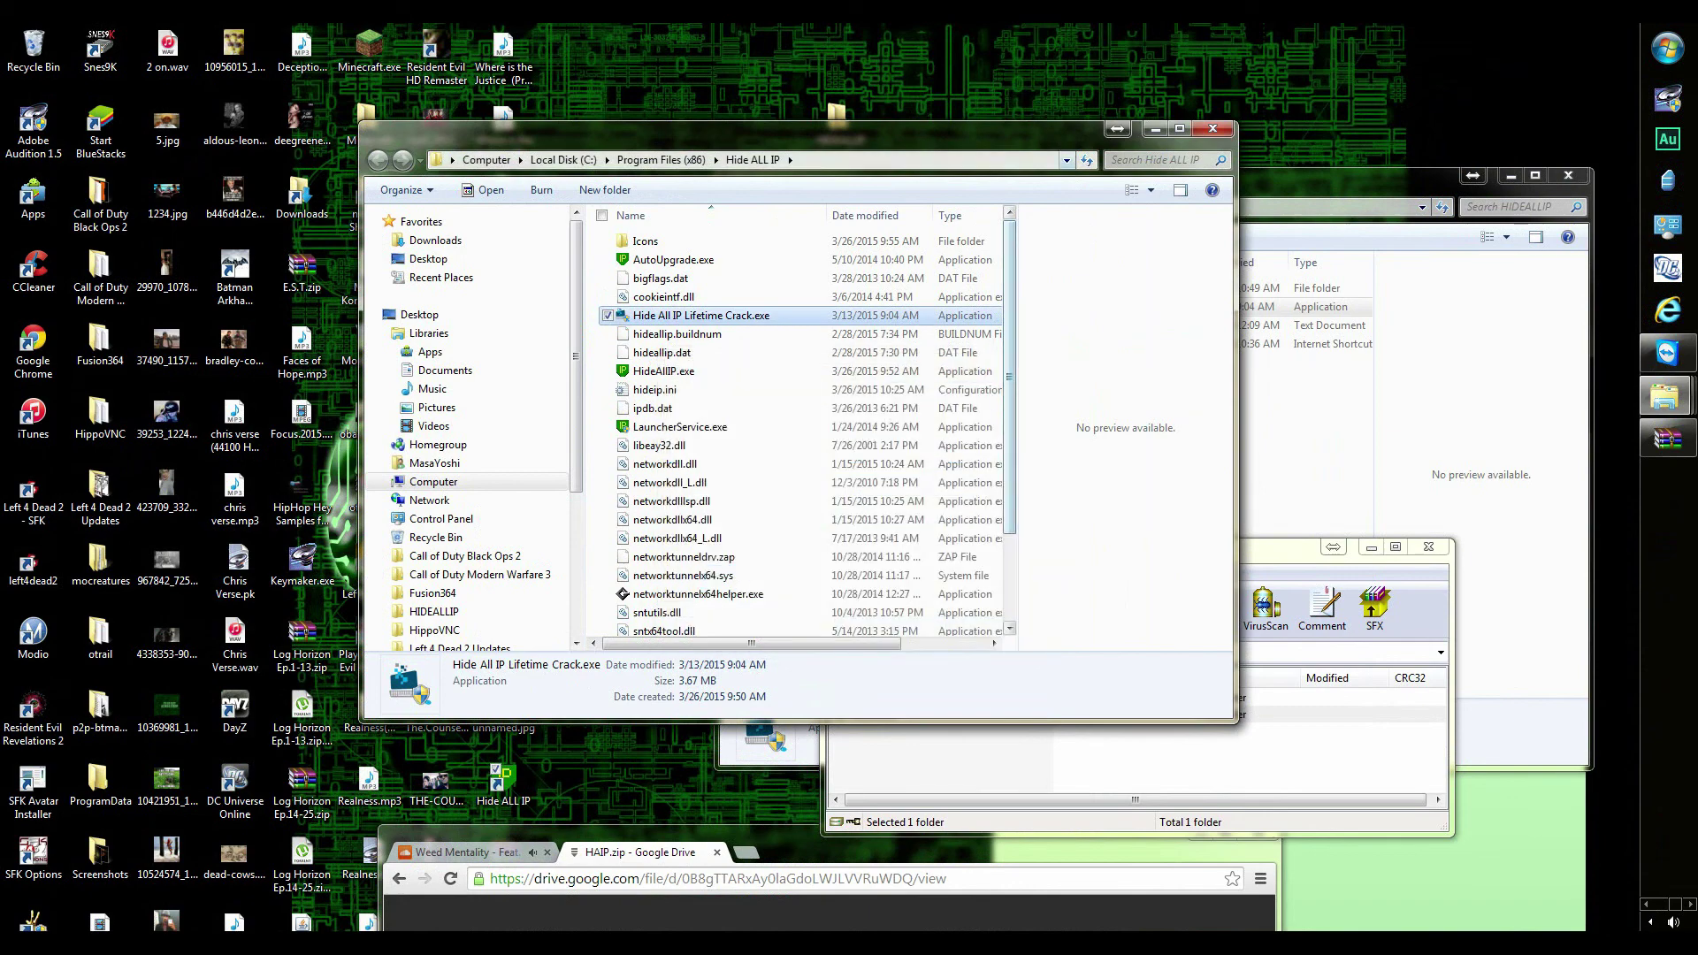
{"action": "left_click", "coordinate": [1213, 128]}
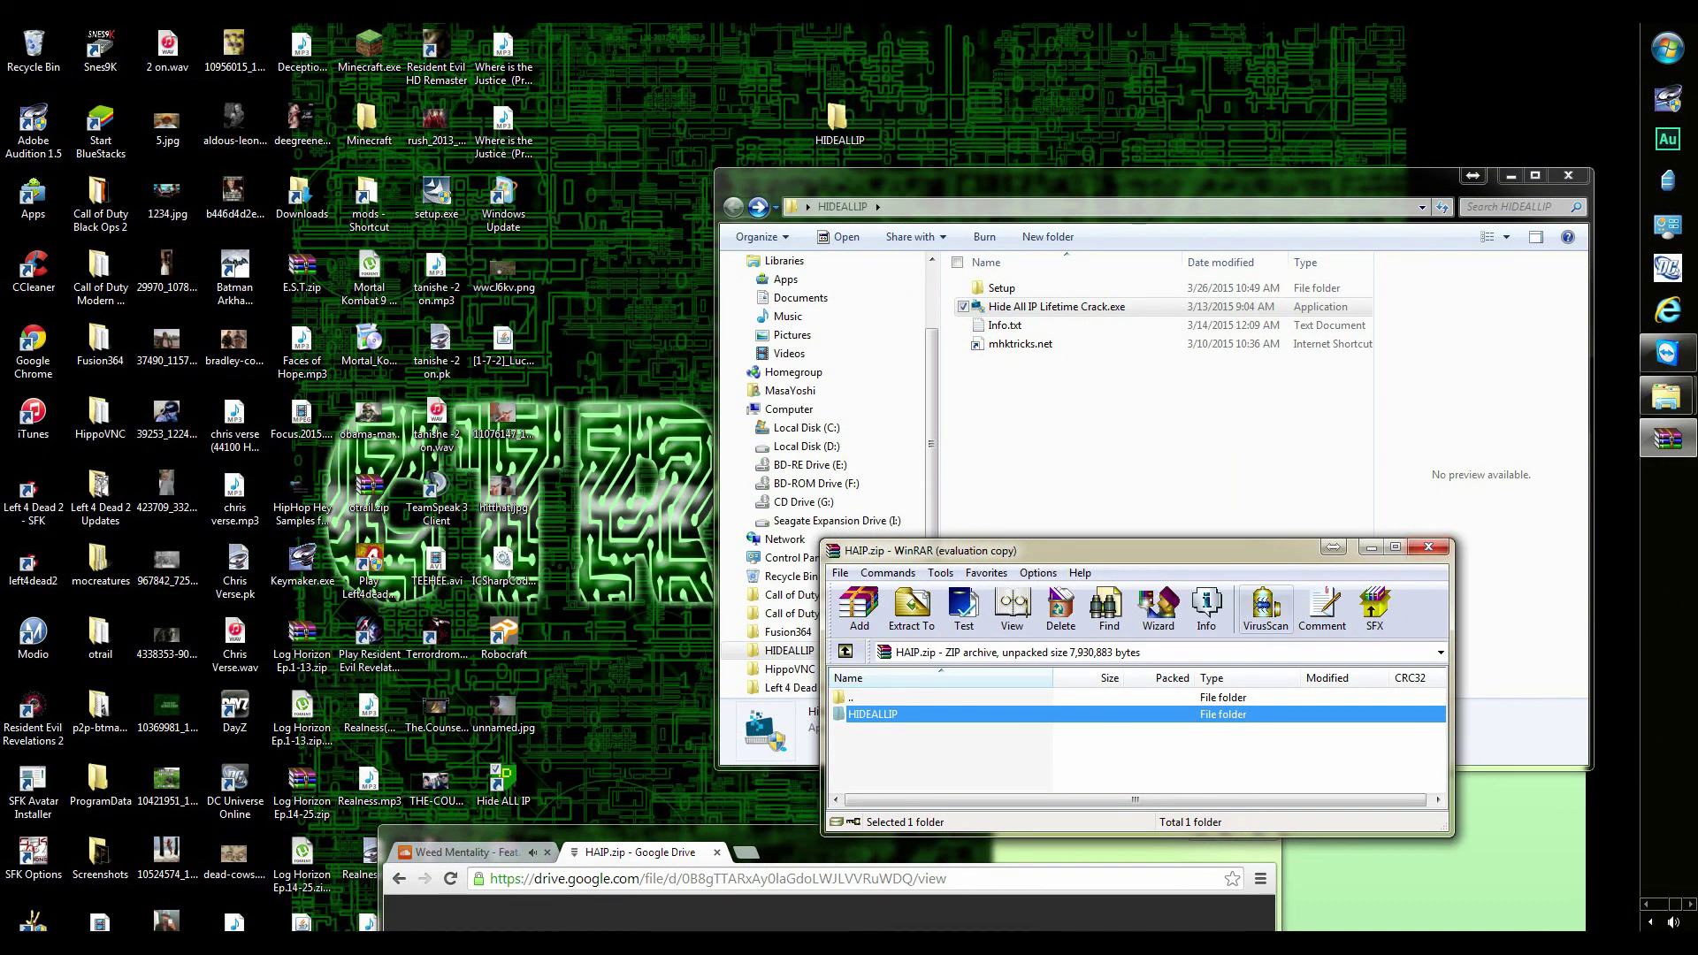
Close WinRAR, minimise the HIDEALLIP window, and start Hide ALL IP from its desktop icon.
{"action": "left_click_drag", "start_coordinate": [534, 878], "coordinate": [610, 879]}
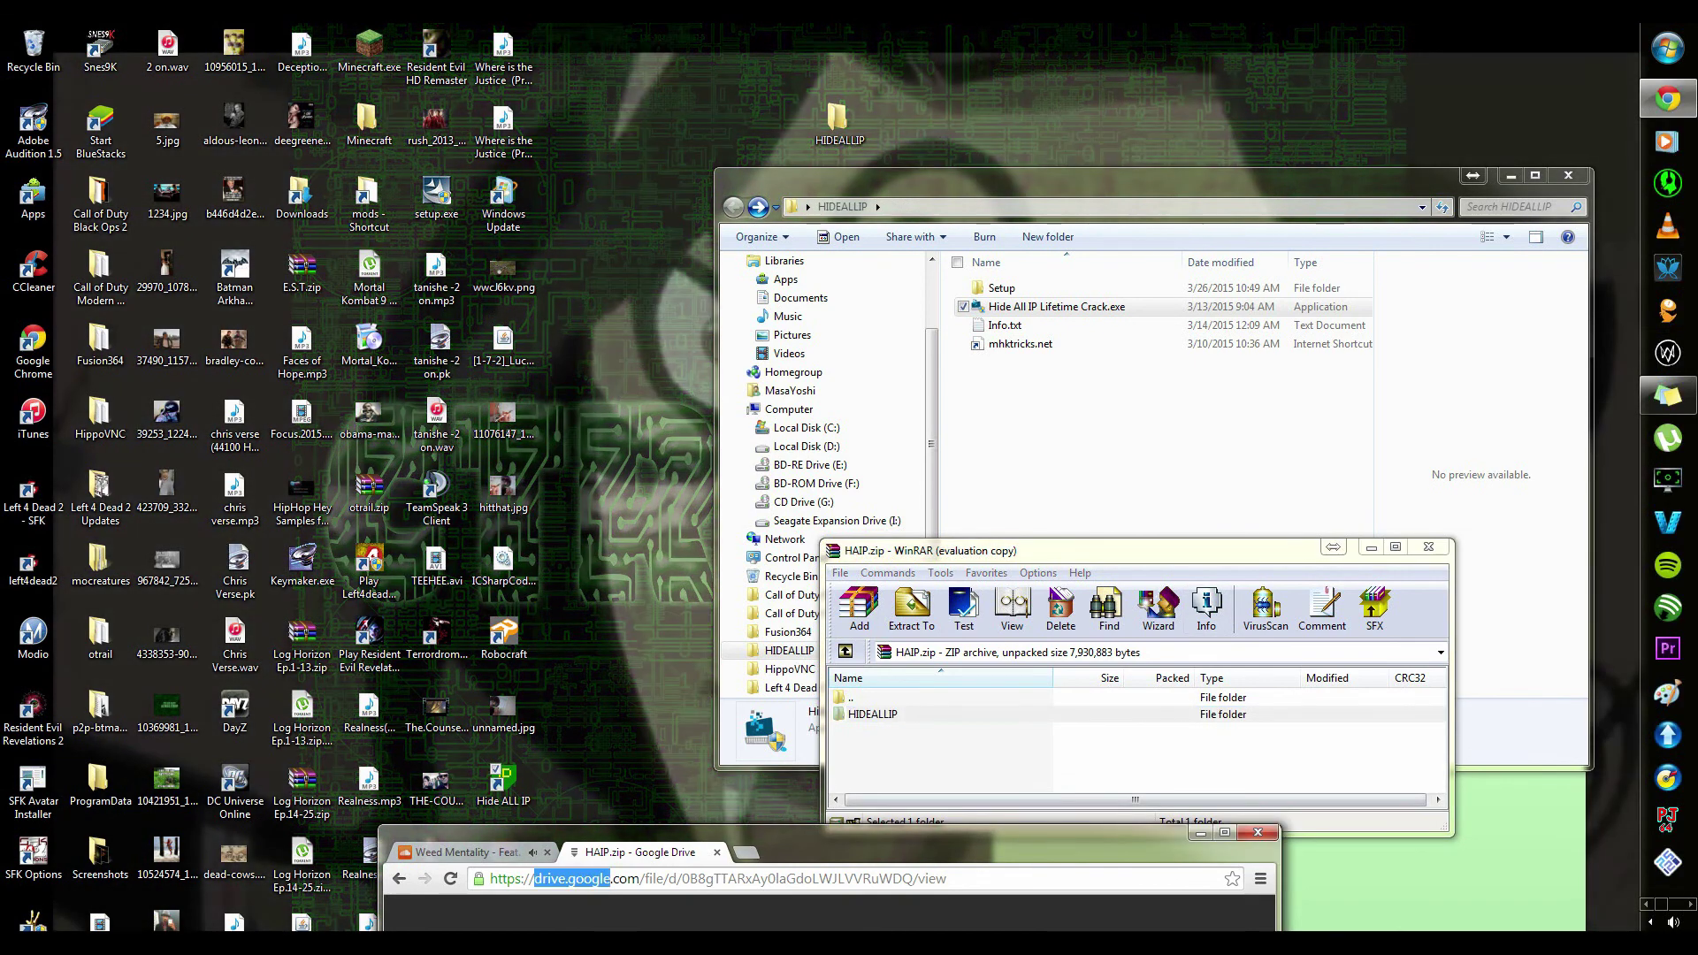
{"action": "left_click_drag", "start_coordinate": [929, 550], "coordinate": [659, 510]}
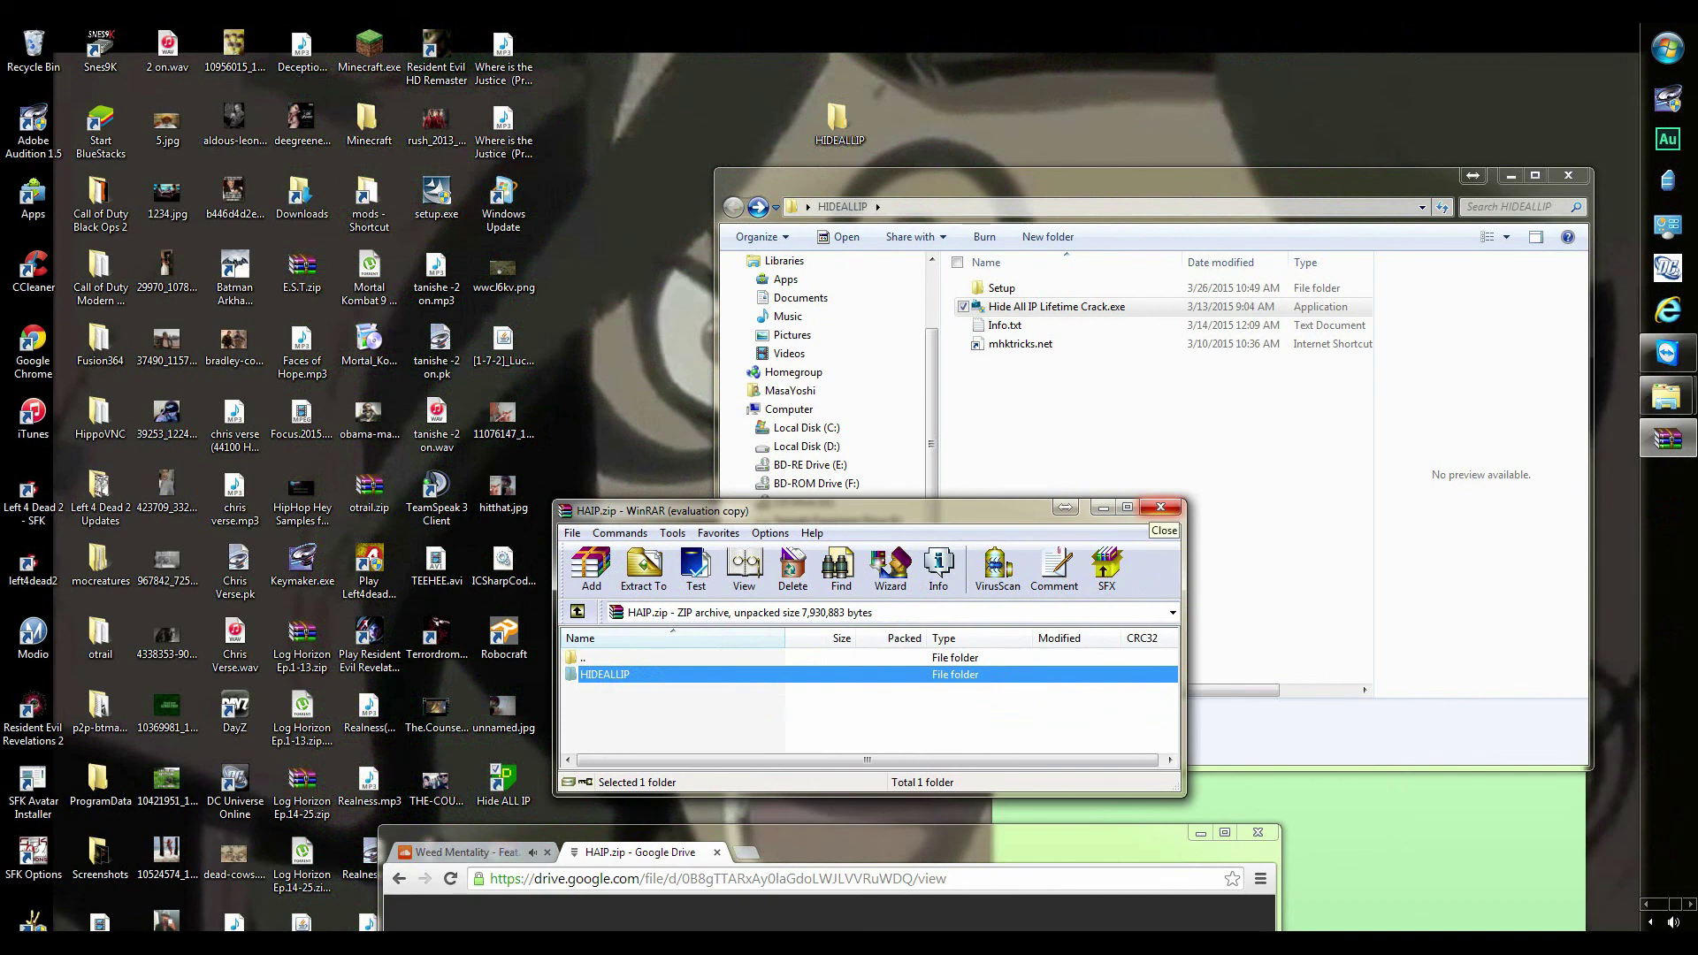
{"action": "left_click", "coordinate": [1161, 507]}
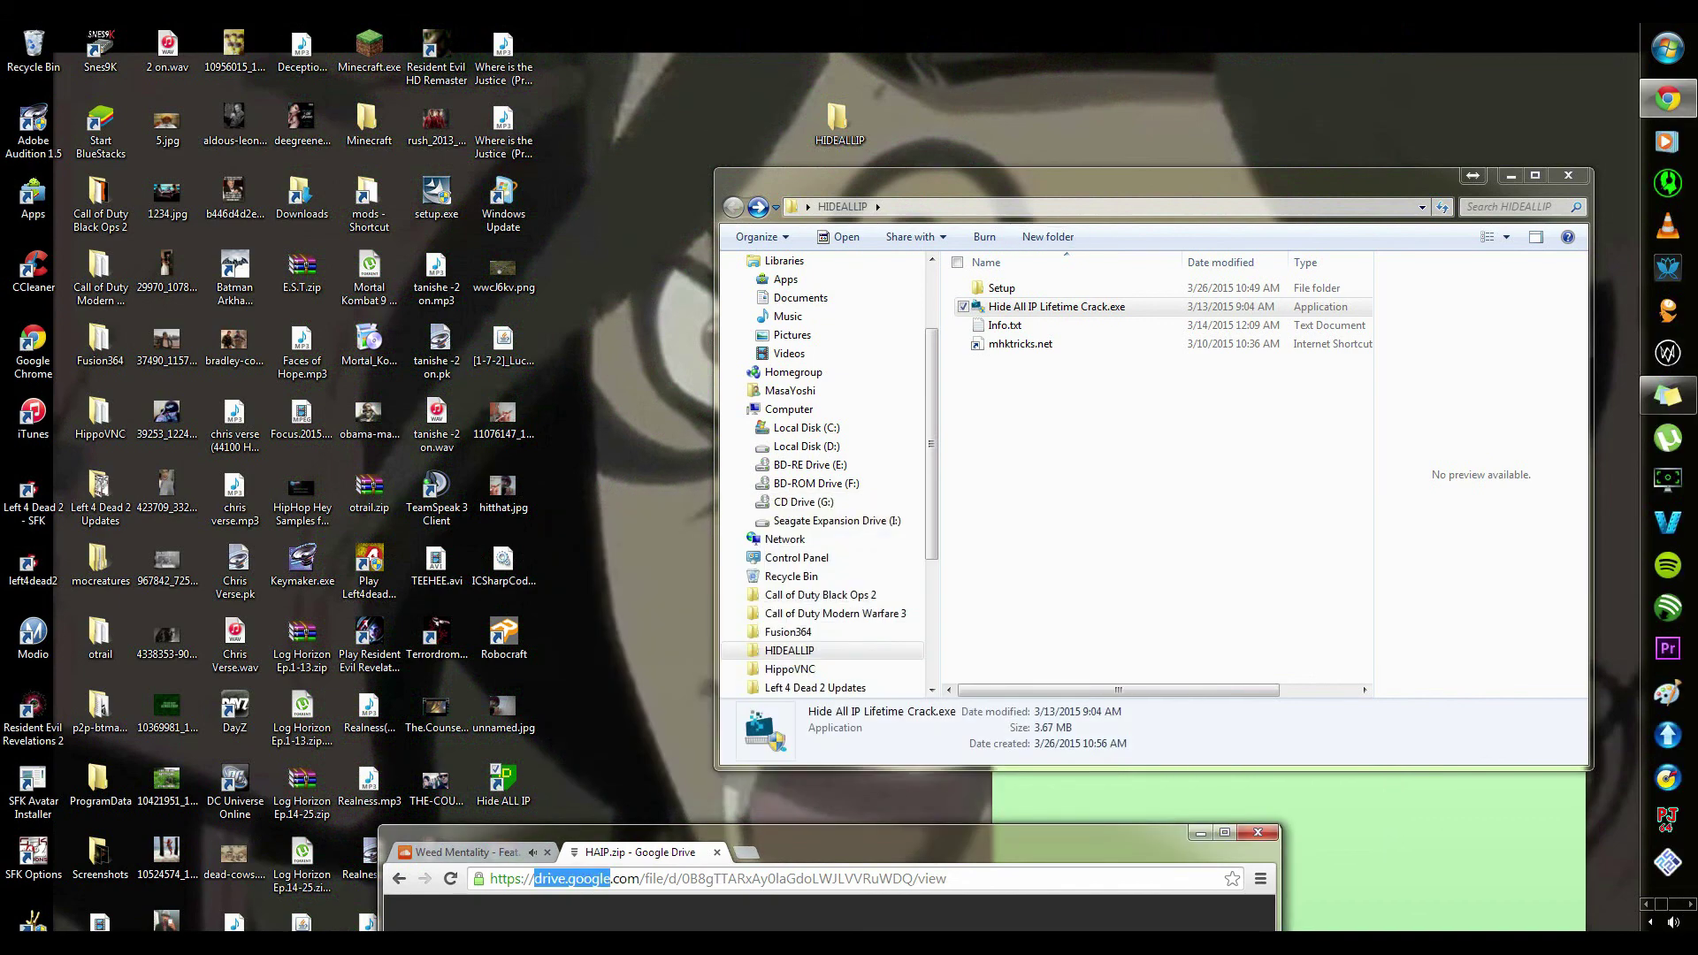
{"action": "left_click_drag", "start_coordinate": [1495, 176], "coordinate": [1415, 206]}
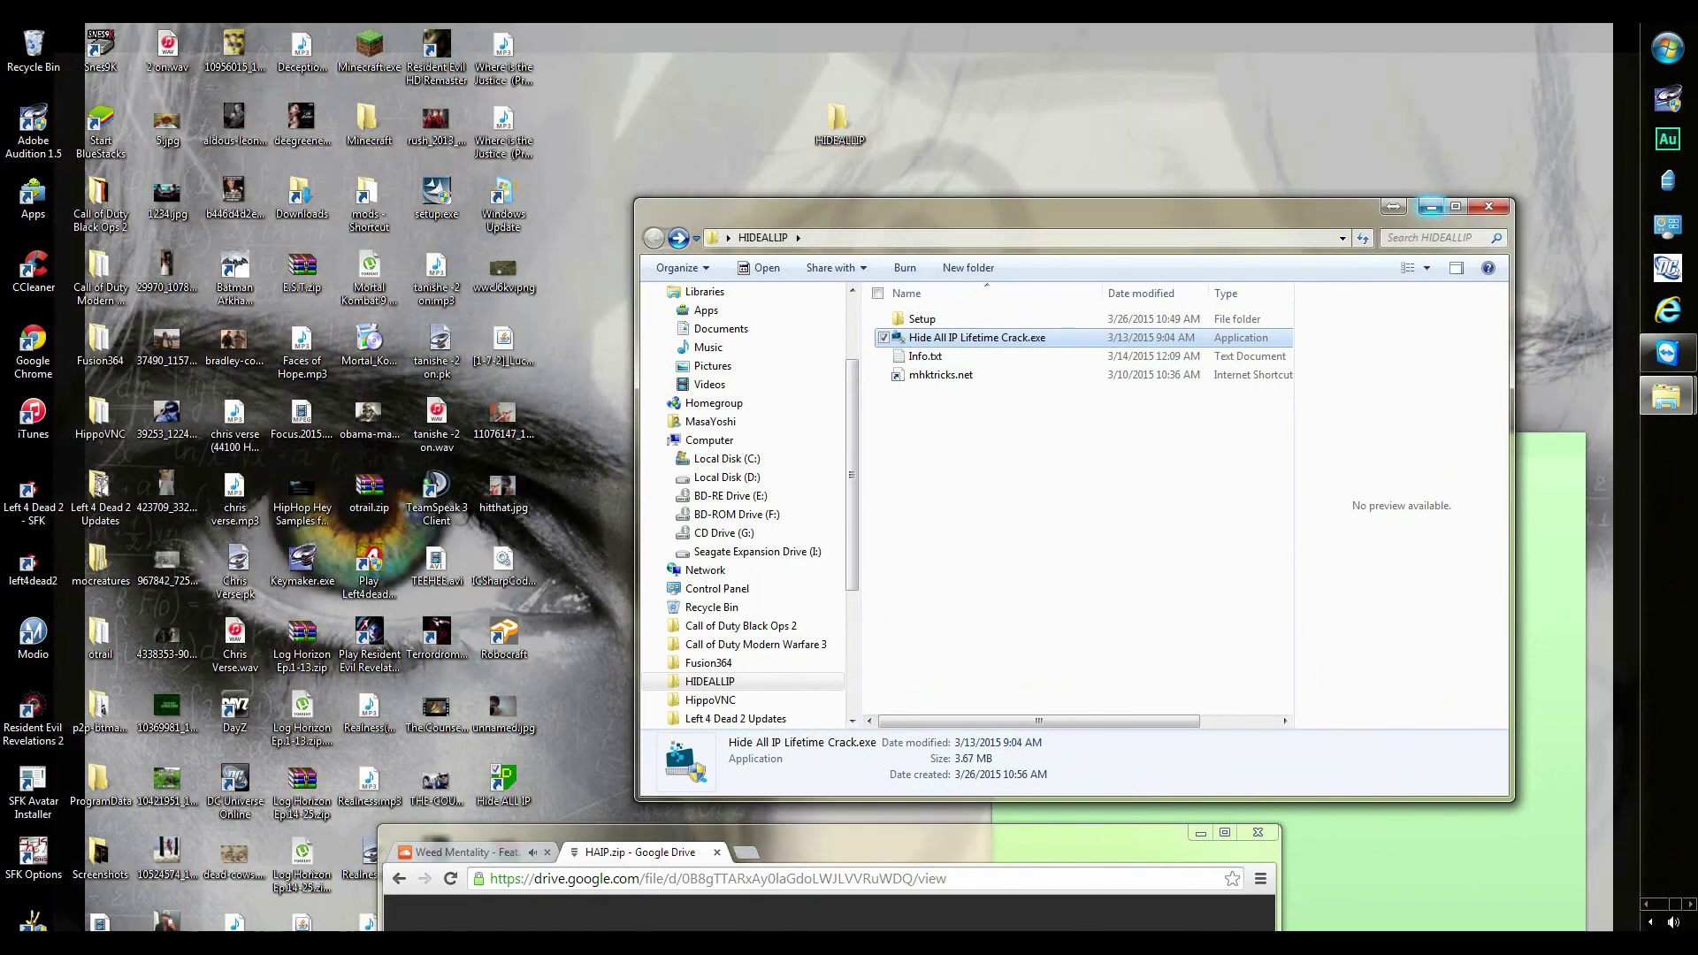
{"action": "left_click", "coordinate": [1430, 207]}
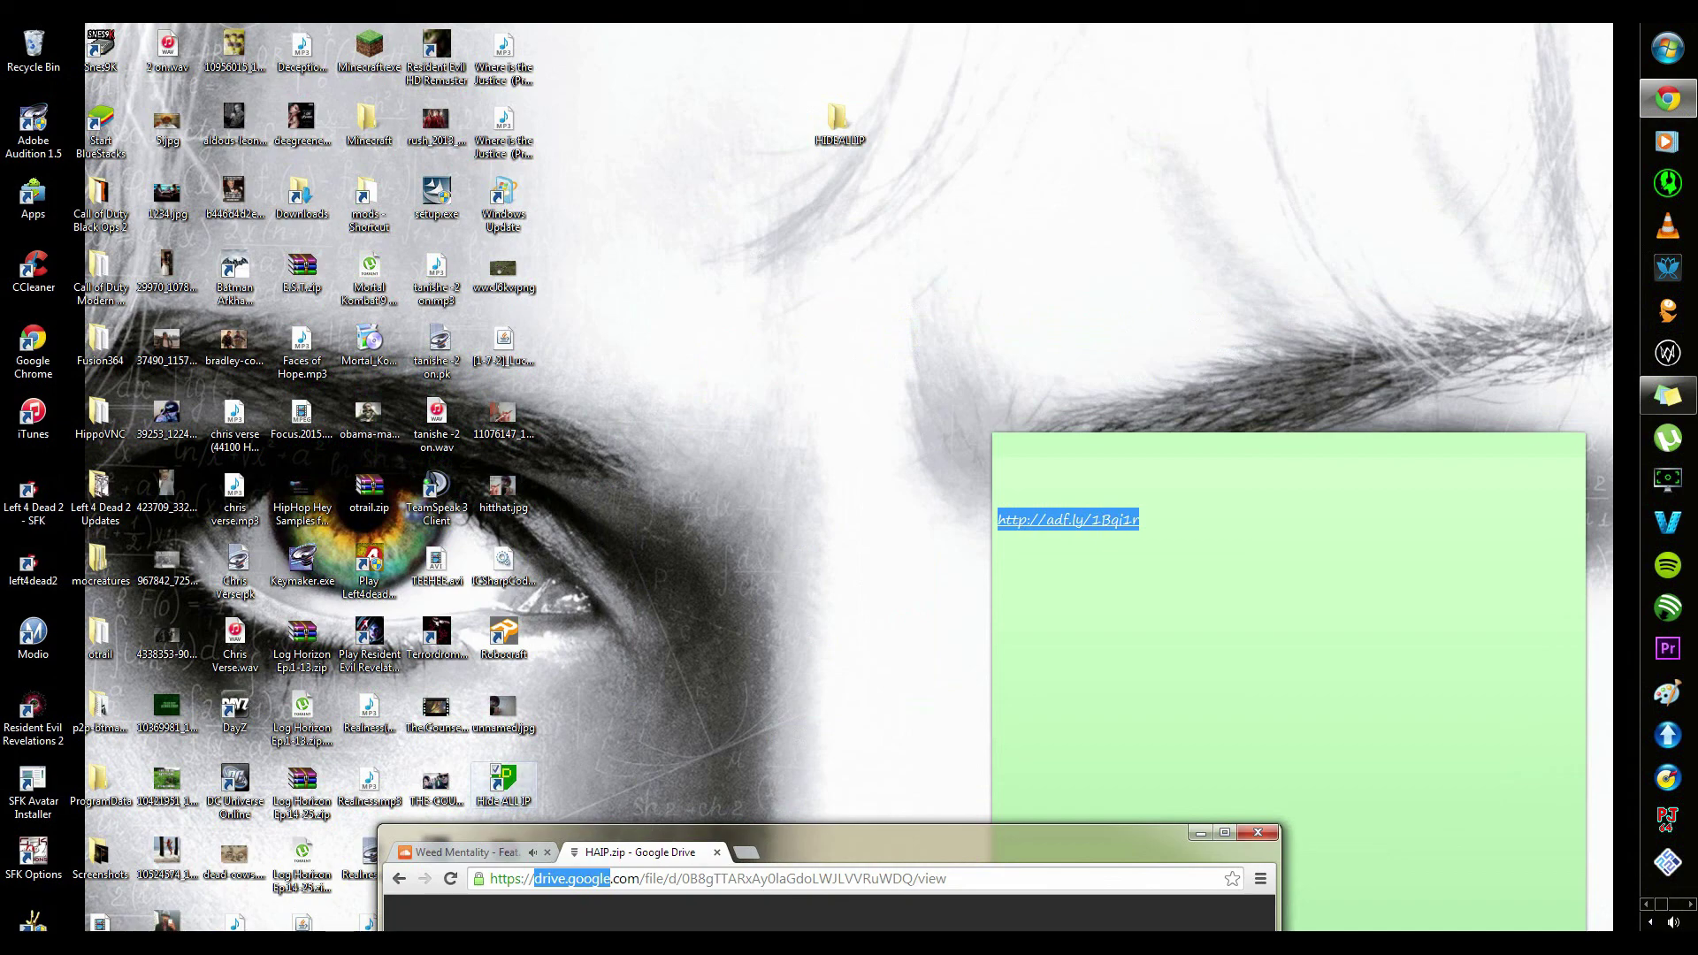
{"action": "double_click", "coordinate": [519, 766]}
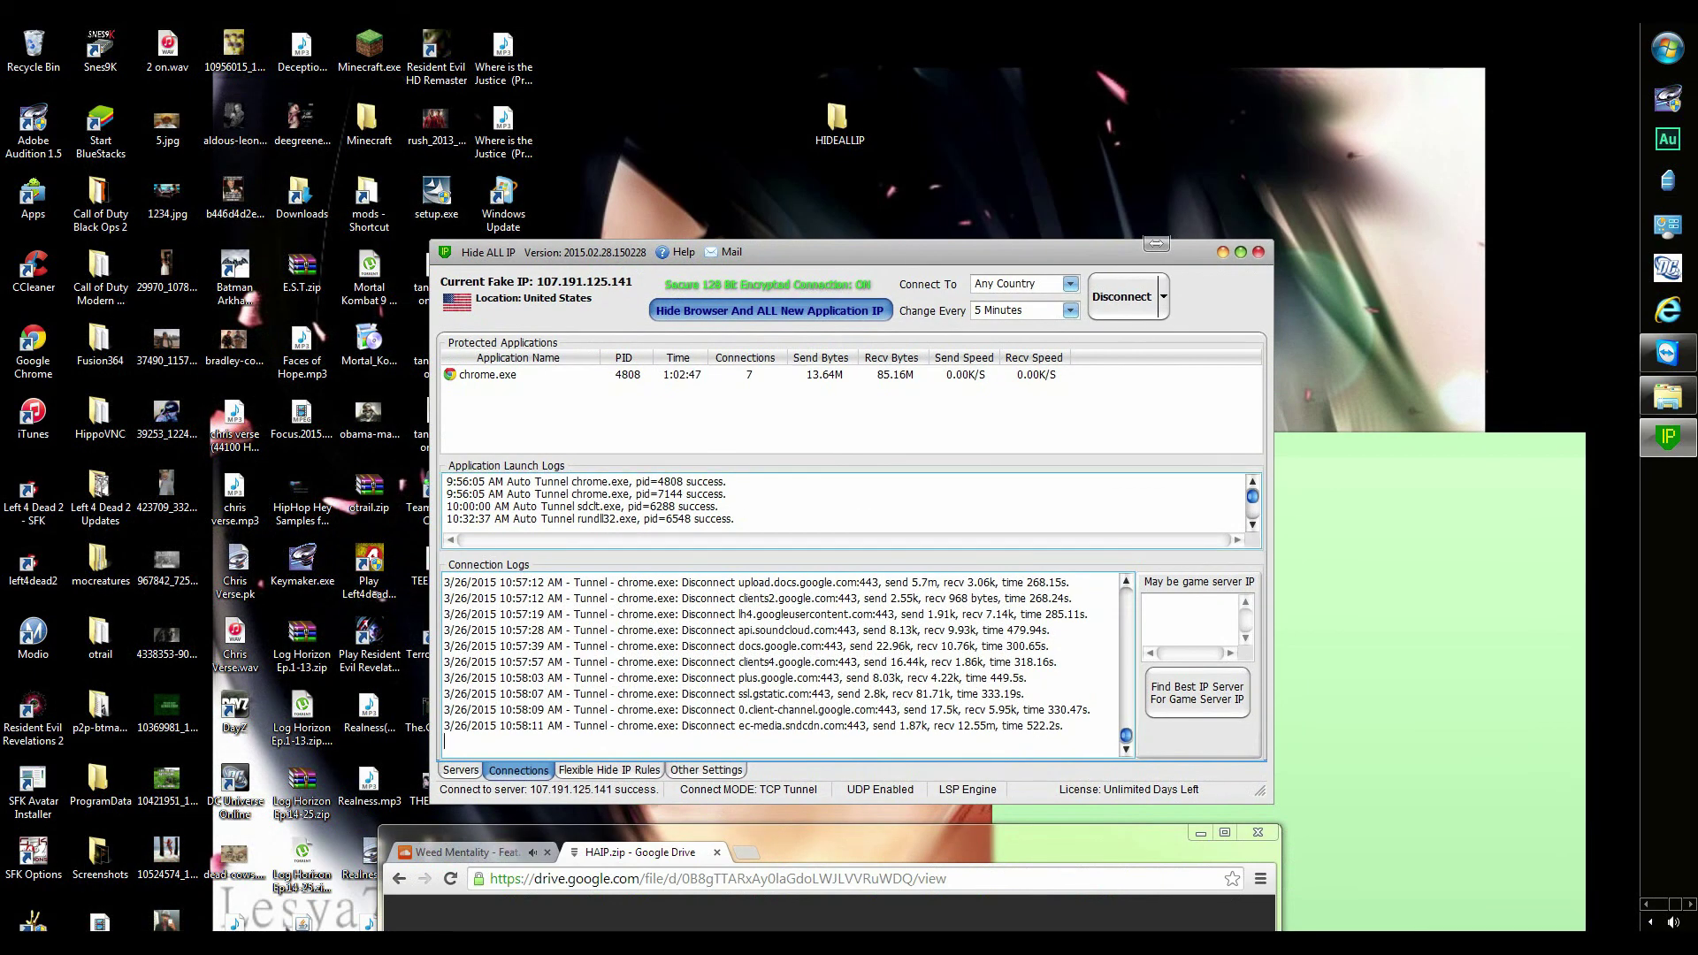
Browse the private high-speed server list, stepping down and back to the top.
{"action": "left_click", "coordinate": [460, 770]}
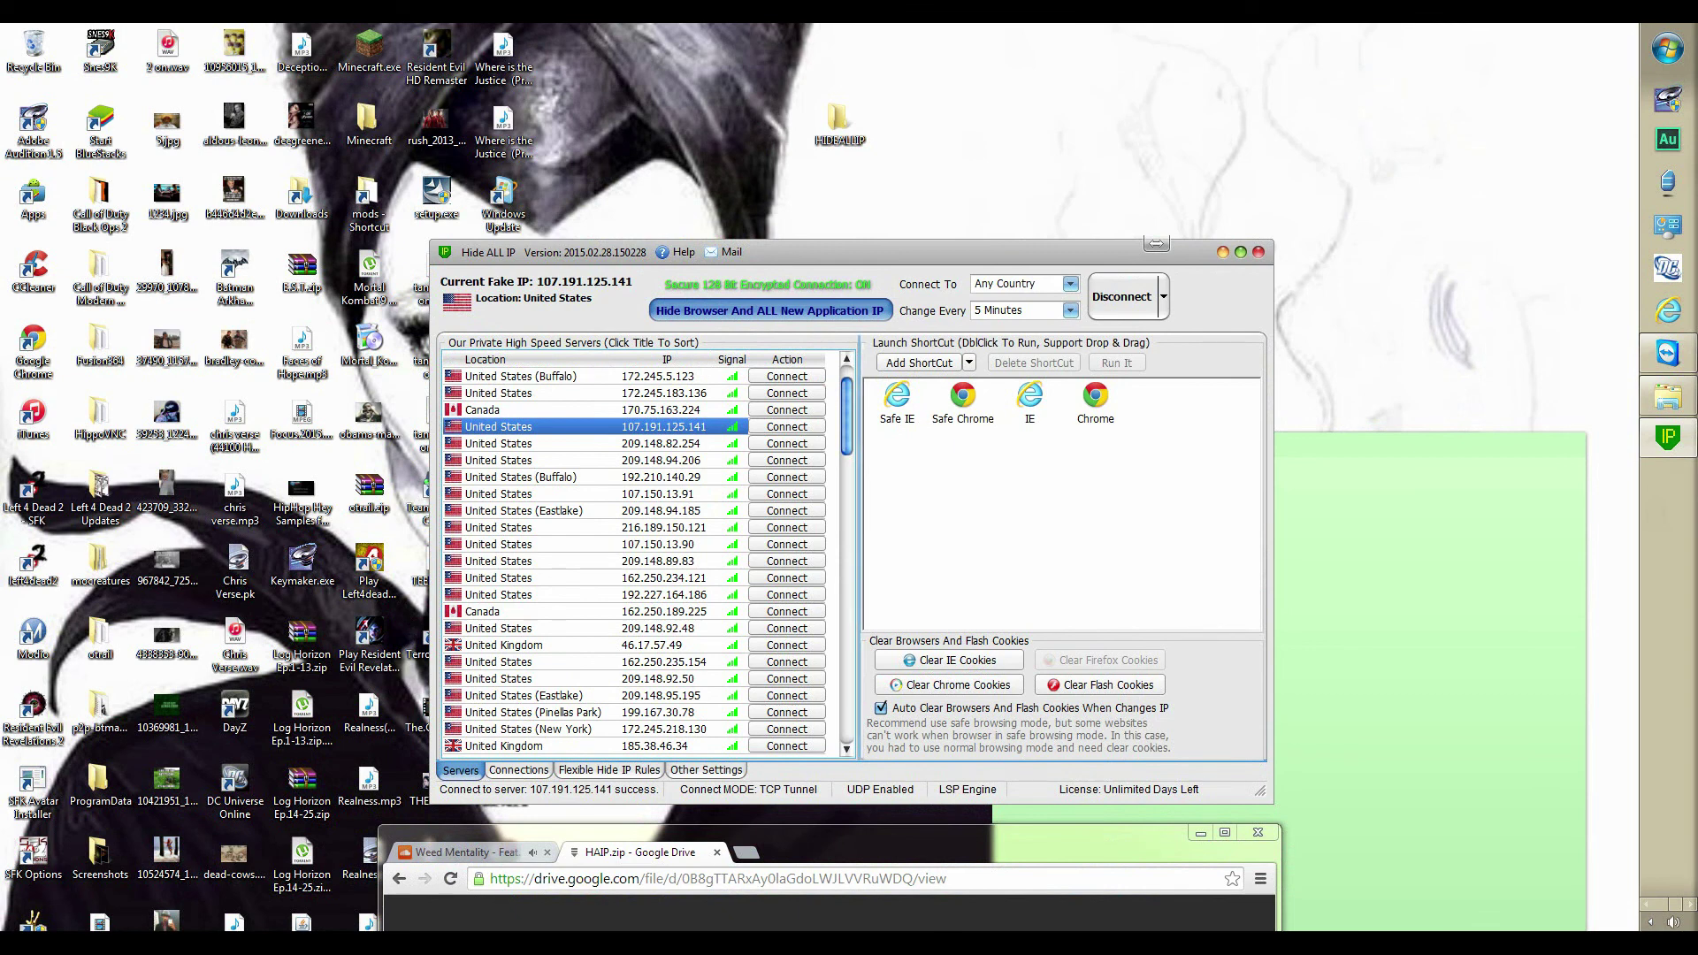
{"action": "key", "text": "Down"}
{"action": "key", "text": "Down"}
{"action": "key", "text": "Down"}
{"action": "key", "text": "Down"}
{"action": "key", "text": "Down"}
{"action": "key", "text": "Down"}
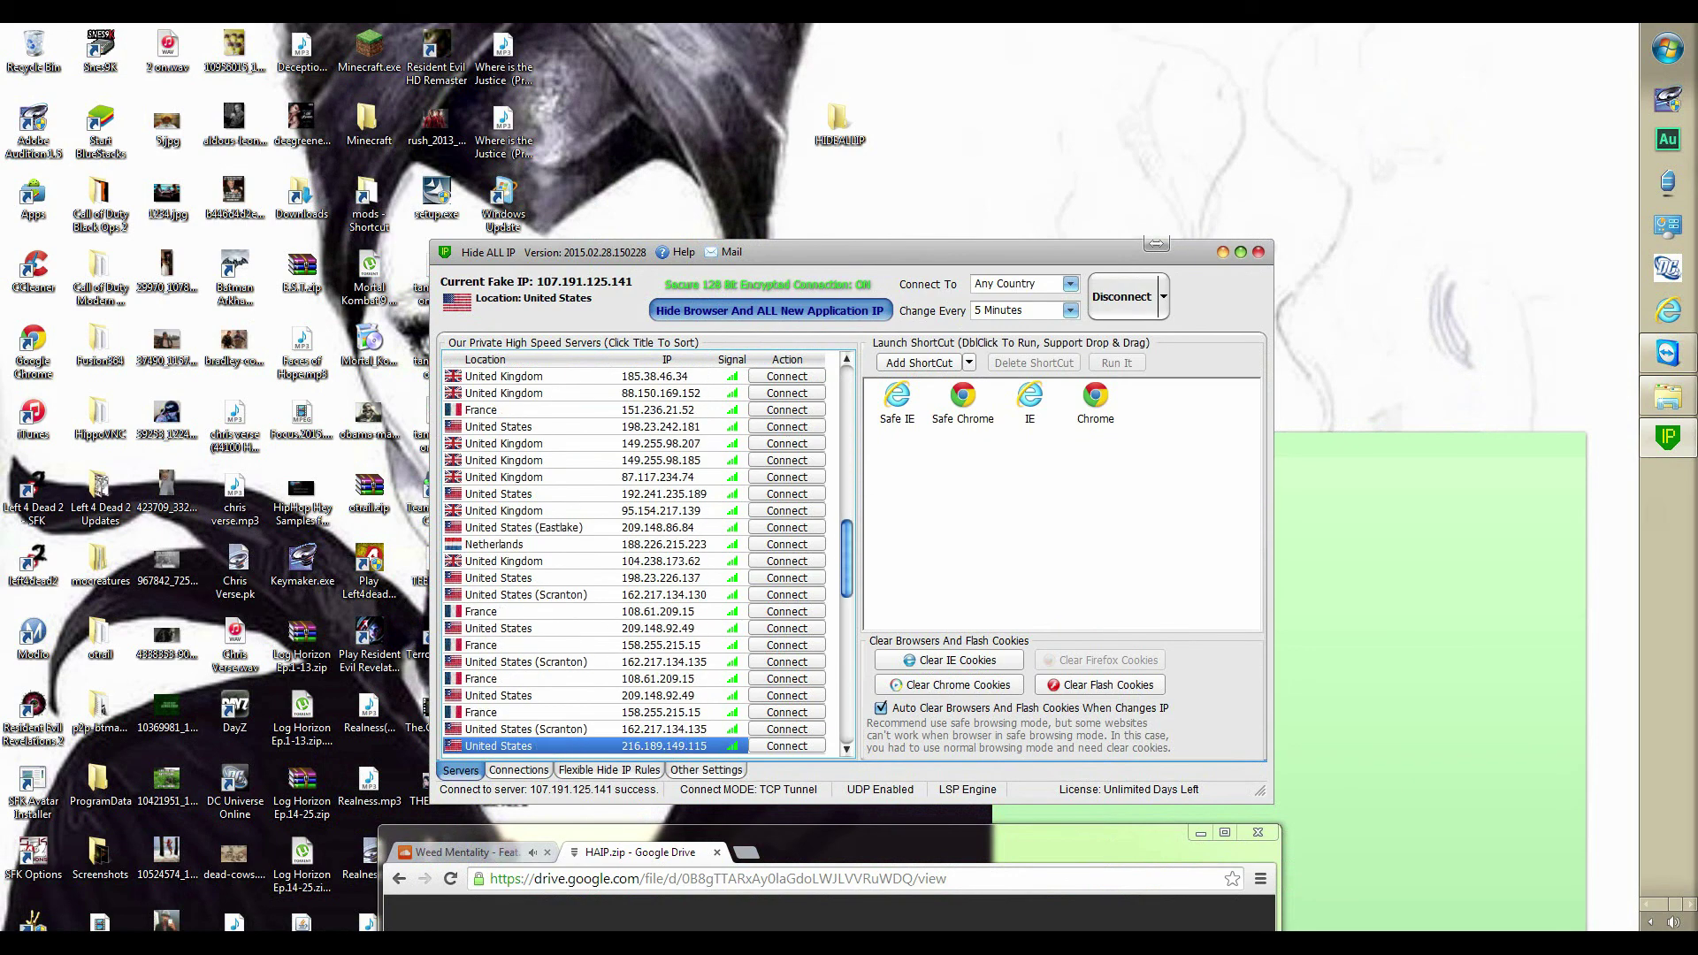
{"action": "key", "text": "Down"}
{"action": "key", "text": "Down"}
{"action": "key", "text": "Down"}
{"action": "key", "text": "Down"}
{"action": "key", "text": "Down"}
{"action": "key", "text": "Down"}
{"action": "key", "text": "Home"}
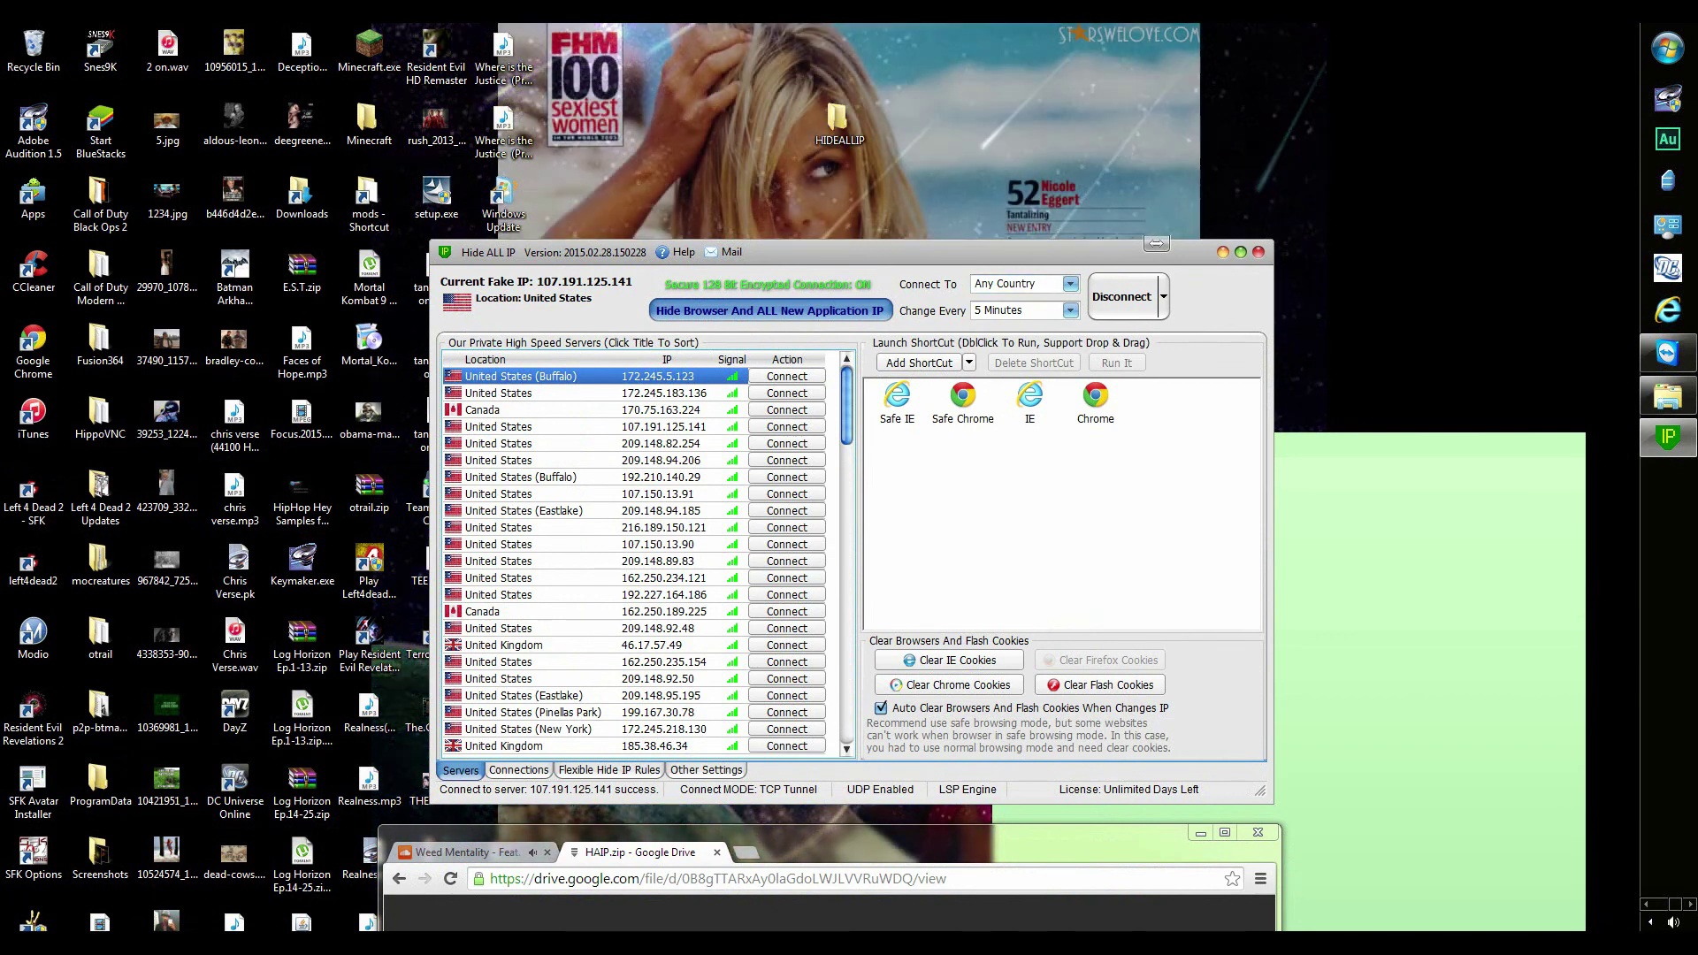
Review the IP change-interval options, keep 5 Minutes, and reposition the window.
{"action": "left_click", "coordinate": [1071, 310]}
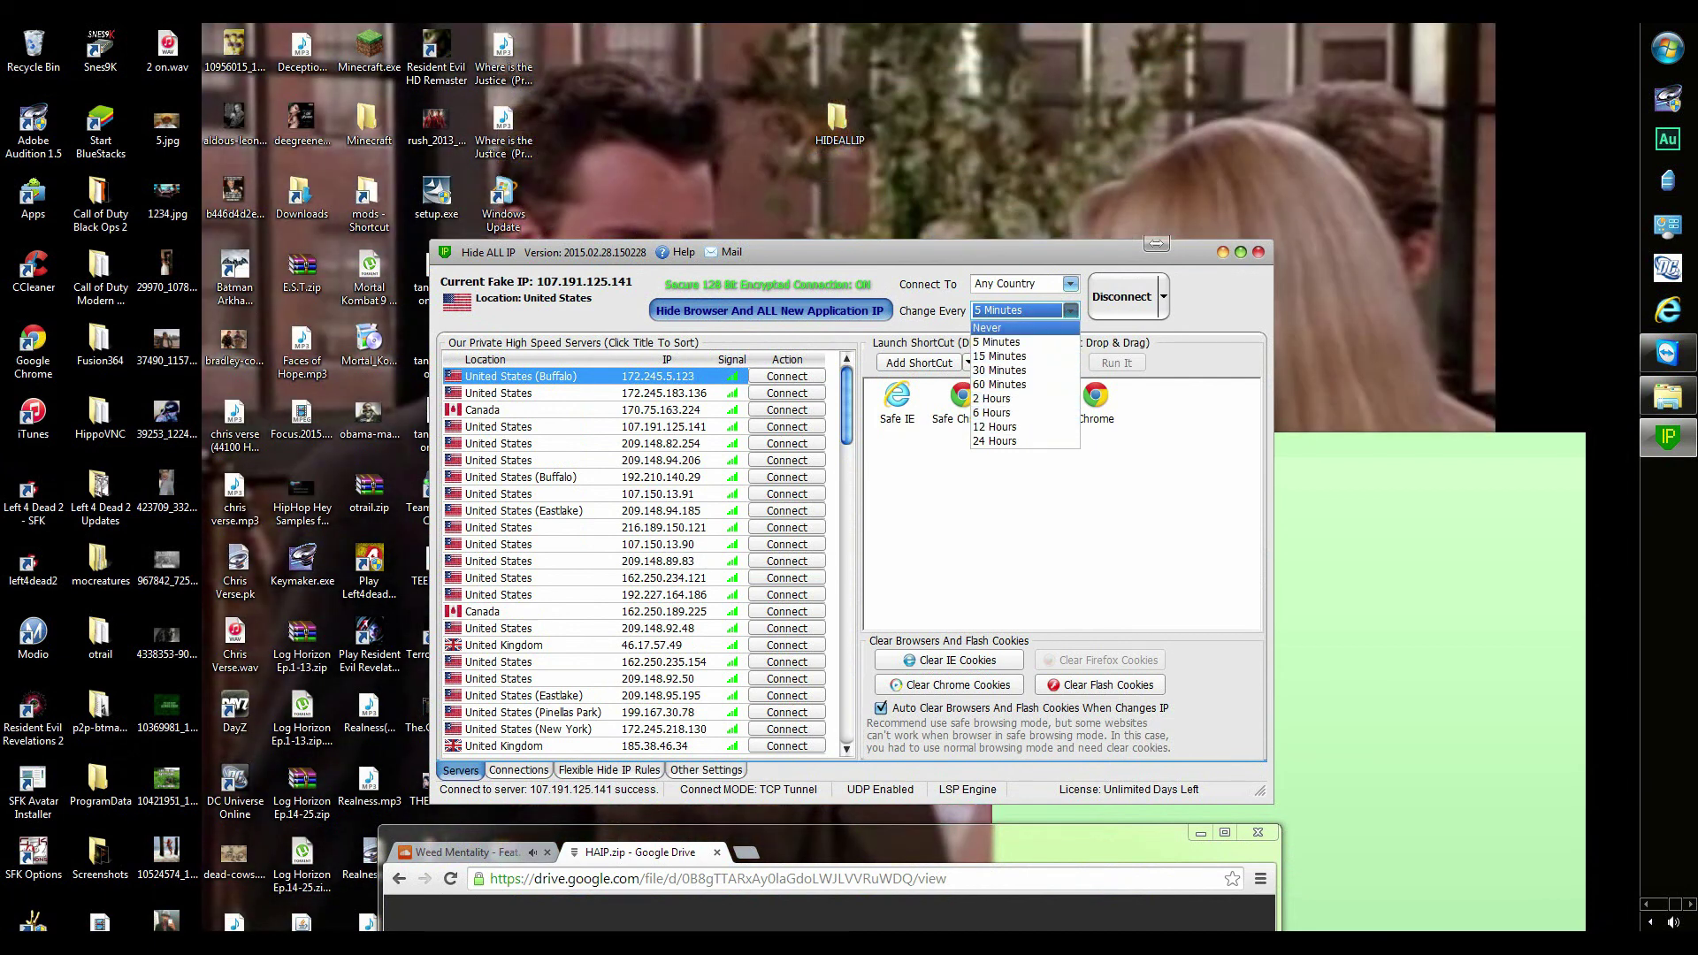
{"action": "key", "text": "Return"}
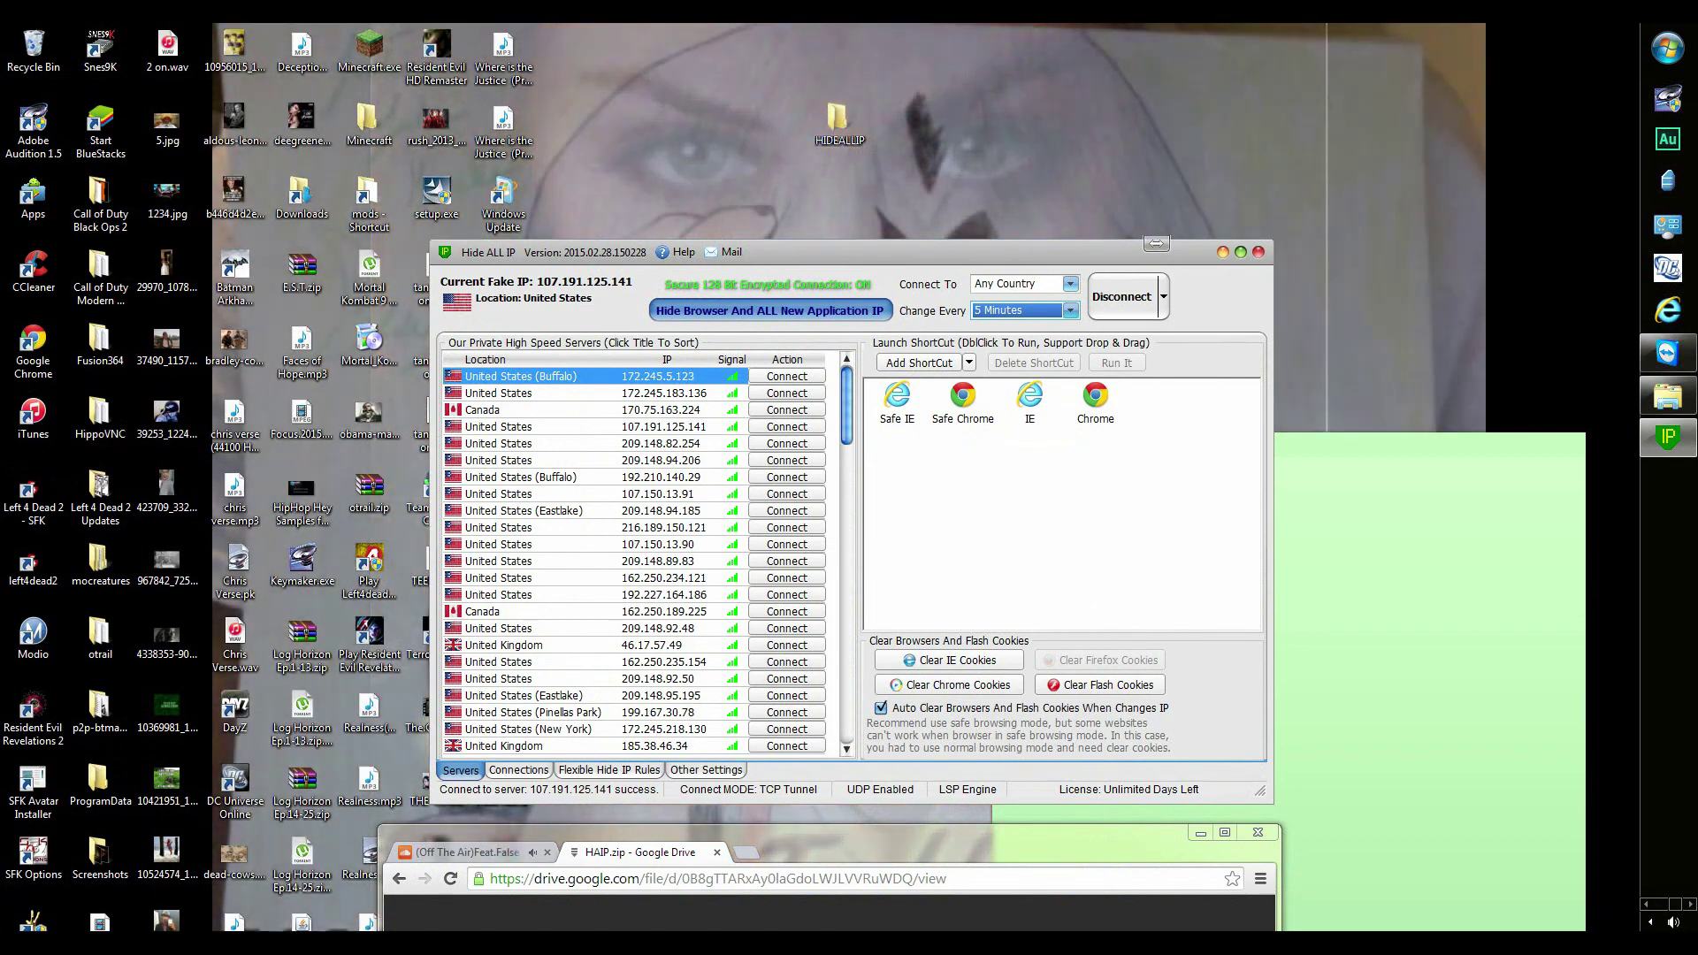
{"action": "left_click_drag", "start_coordinate": [619, 252], "coordinate": [732, 161]}
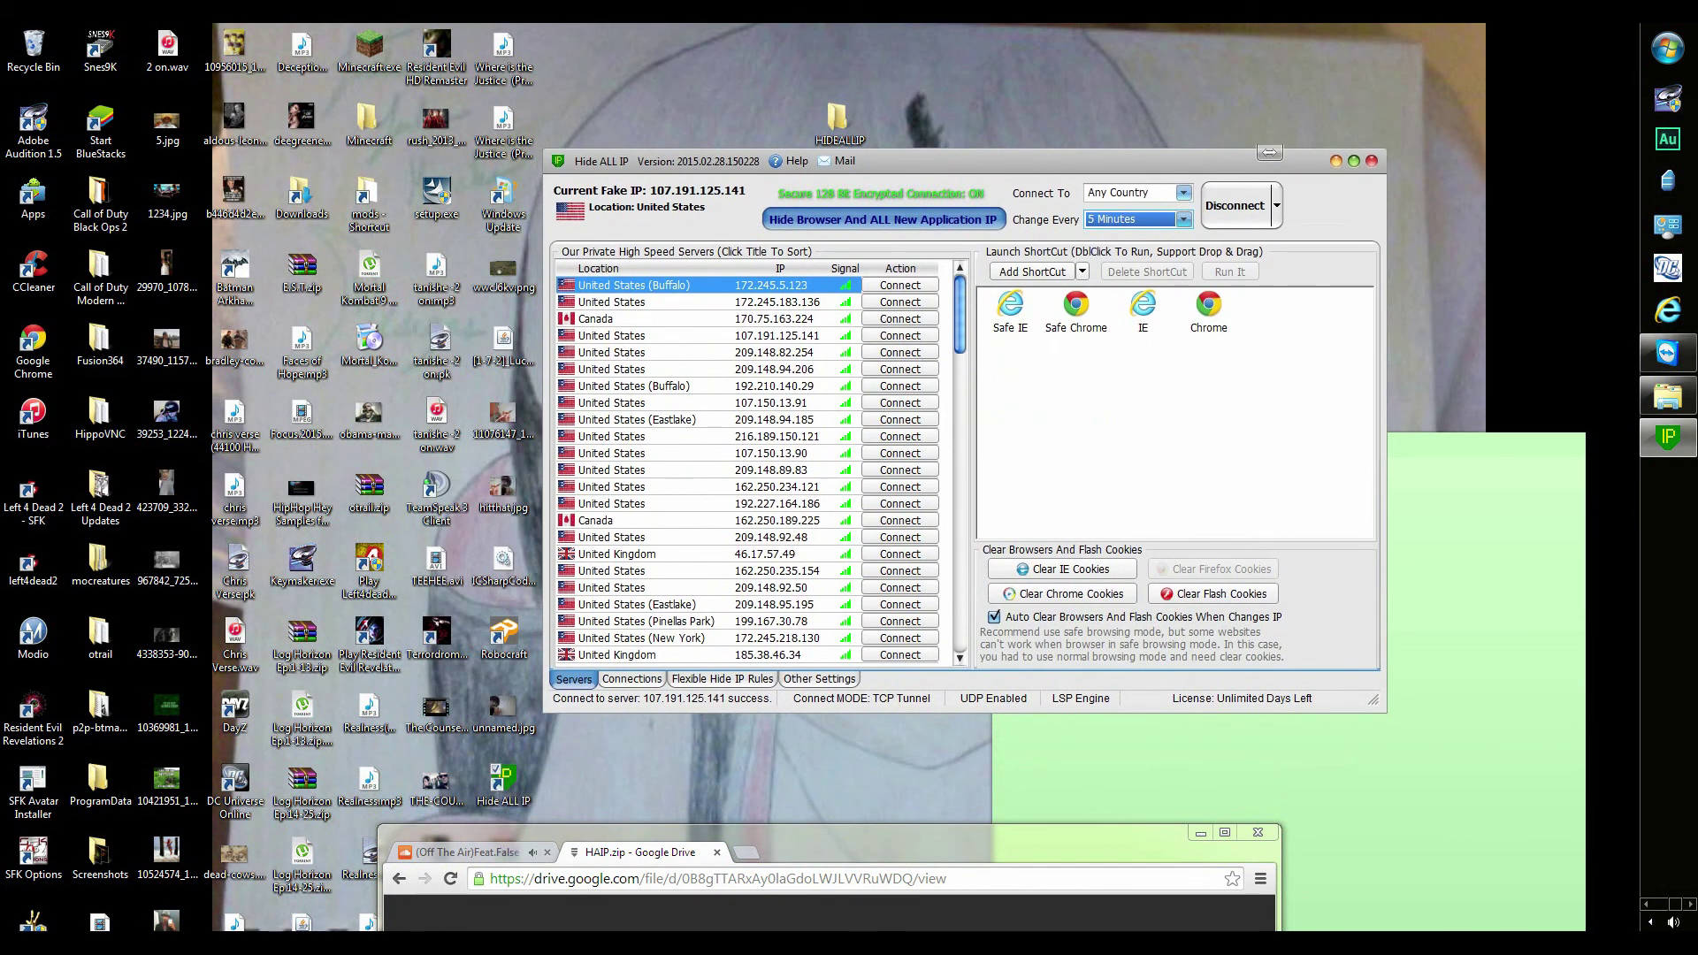
Scroll through the protected applications and connection logs, then show the Flexible Hide IP Rules.
{"action": "left_click", "coordinate": [632, 679]}
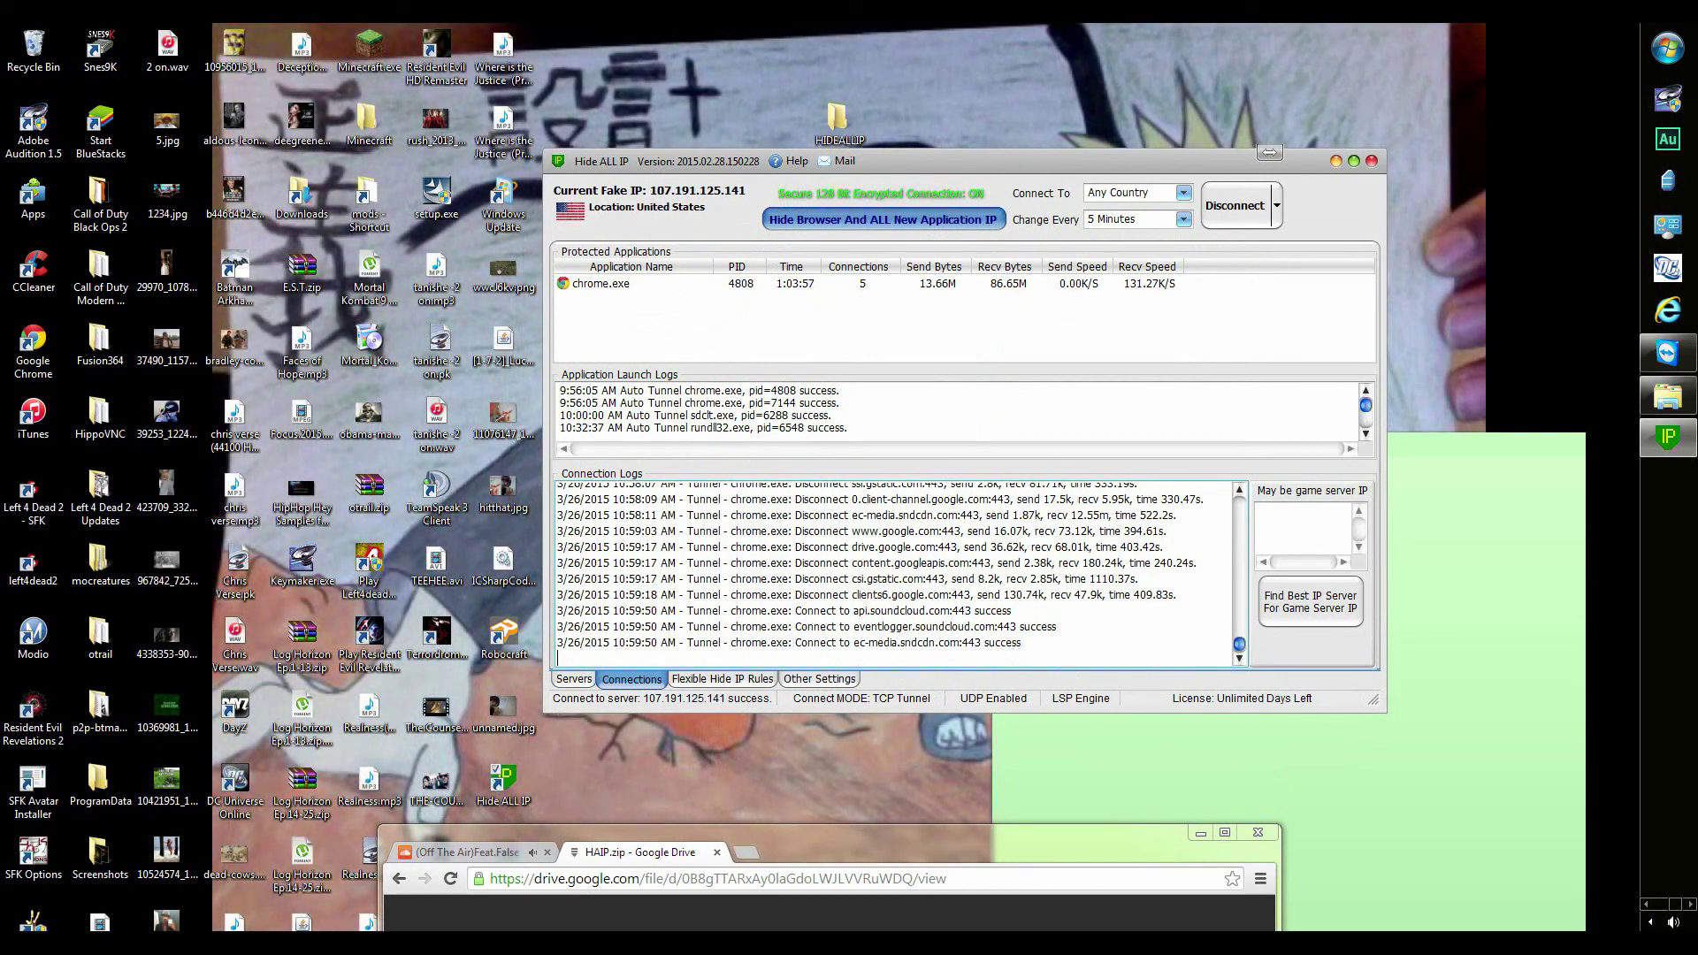
{"action": "scroll", "coordinate": [894, 575], "scroll_direction": "up", "scroll_amount": 1}
{"action": "scroll", "coordinate": [893, 575], "scroll_direction": "up", "scroll_amount": 2}
{"action": "left_click", "coordinate": [722, 680]}
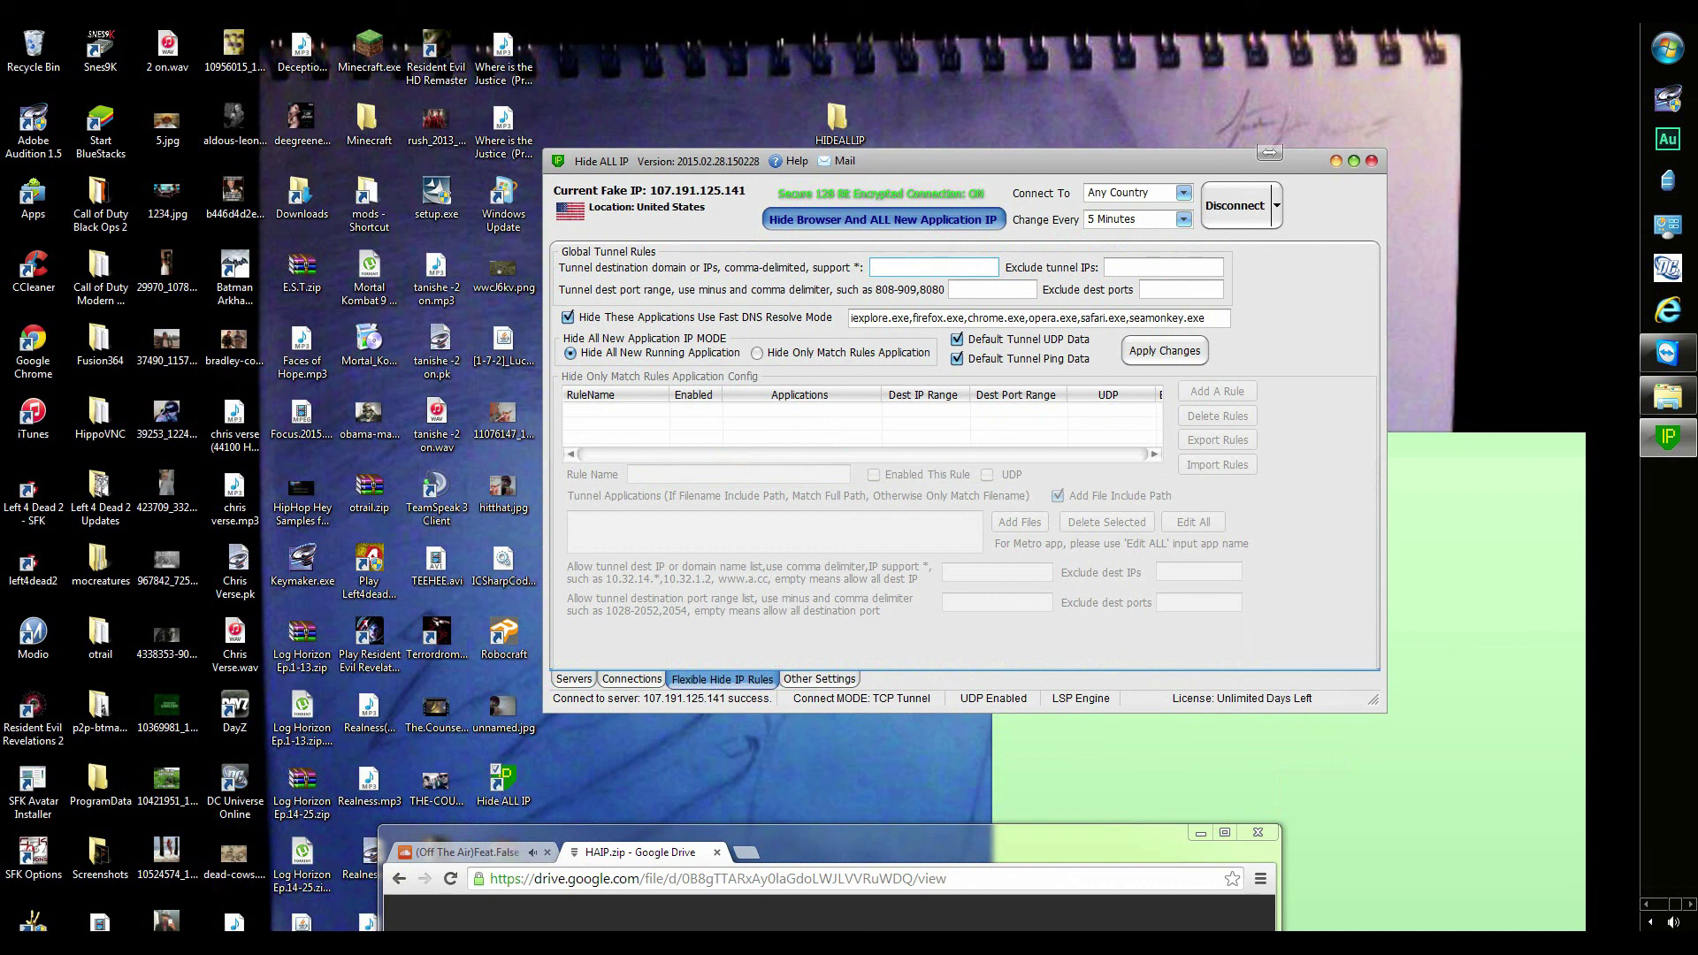
Show the startup, browser-hiding and cookie settings, check hidden tray icons, and move the window.
{"action": "left_click", "coordinate": [819, 678]}
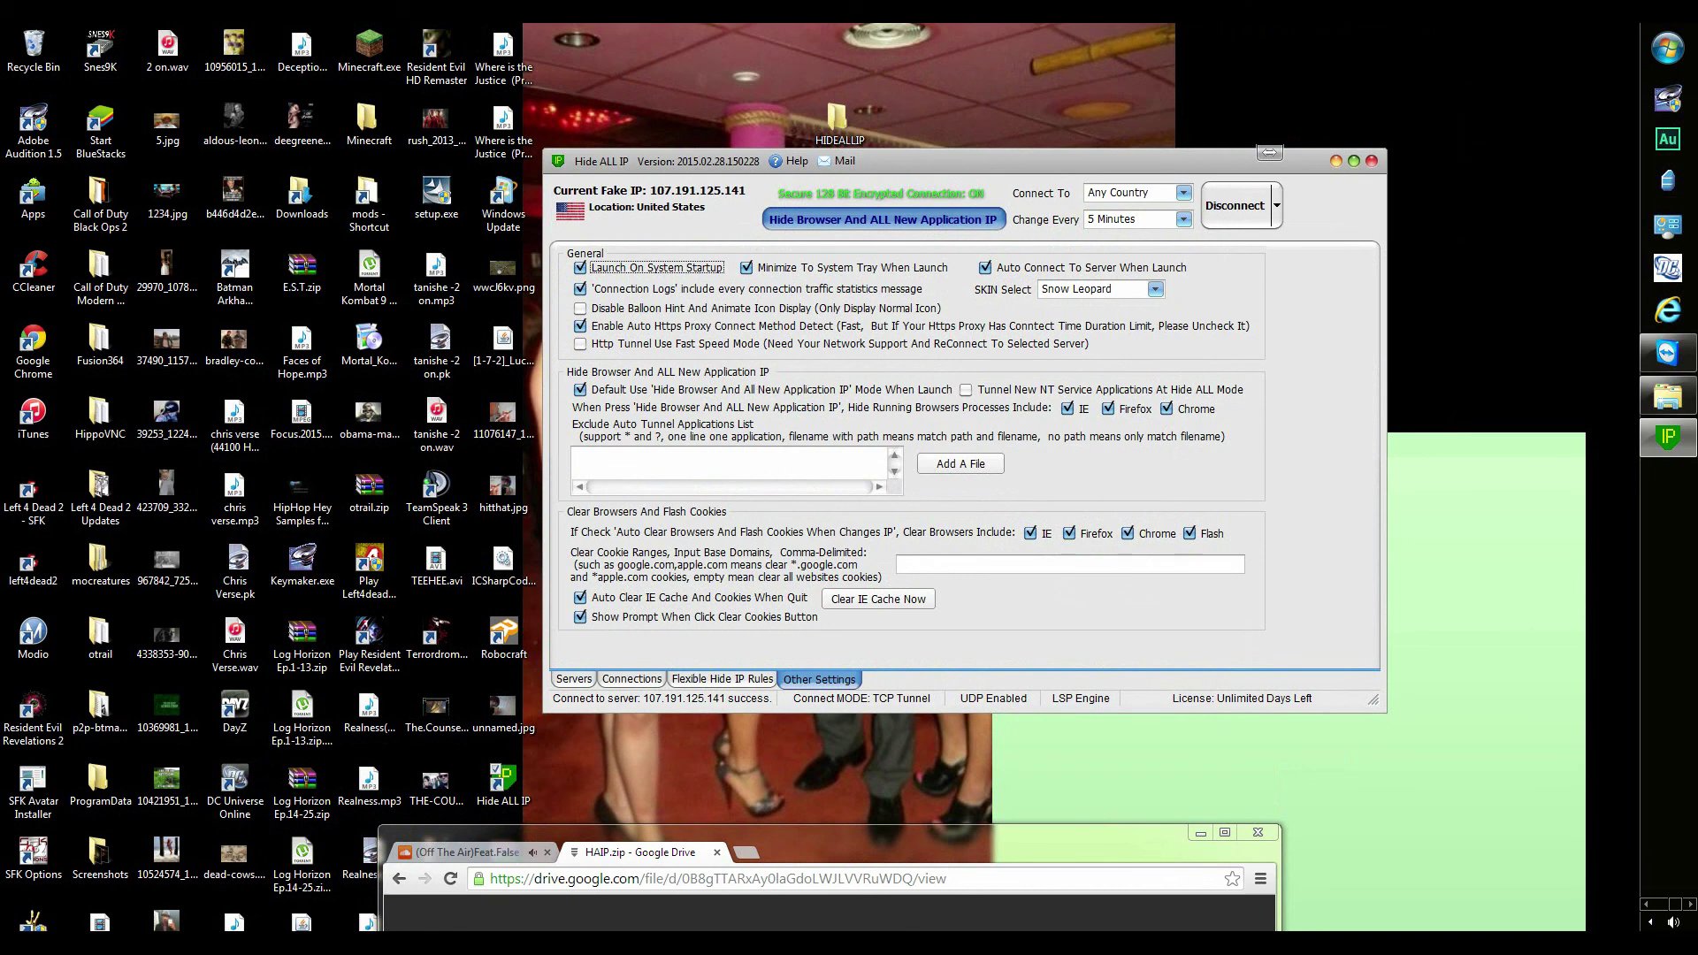
{"action": "left_click", "coordinate": [1651, 922]}
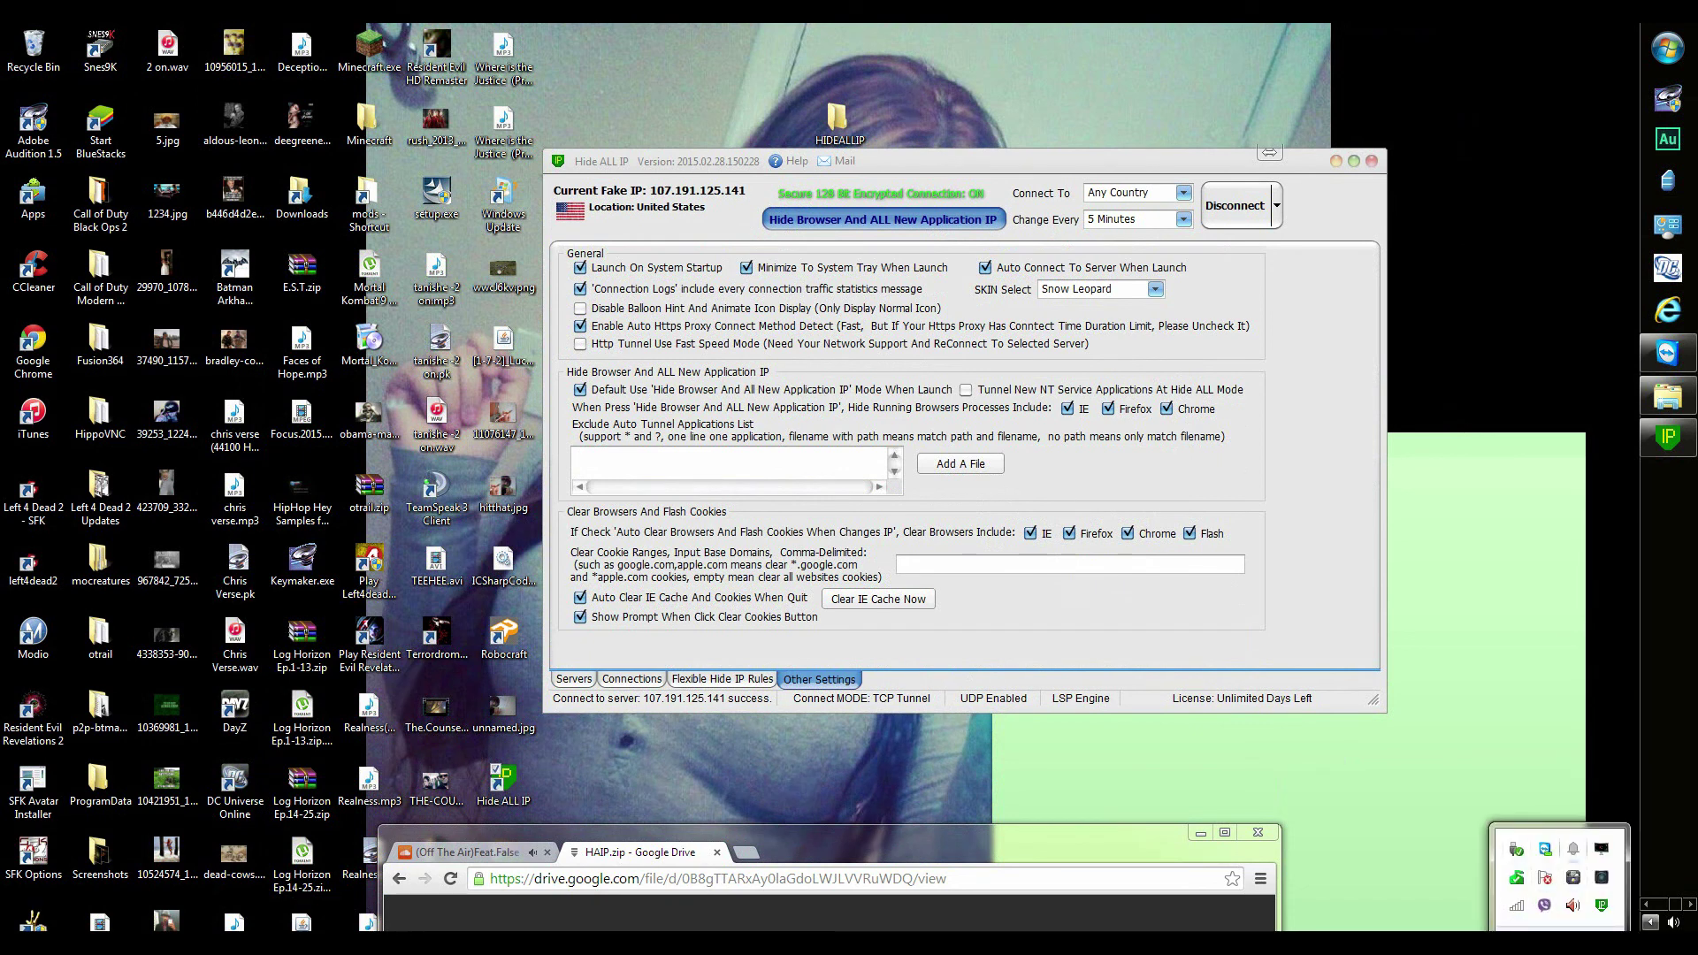
{"action": "left_click", "coordinate": [504, 783]}
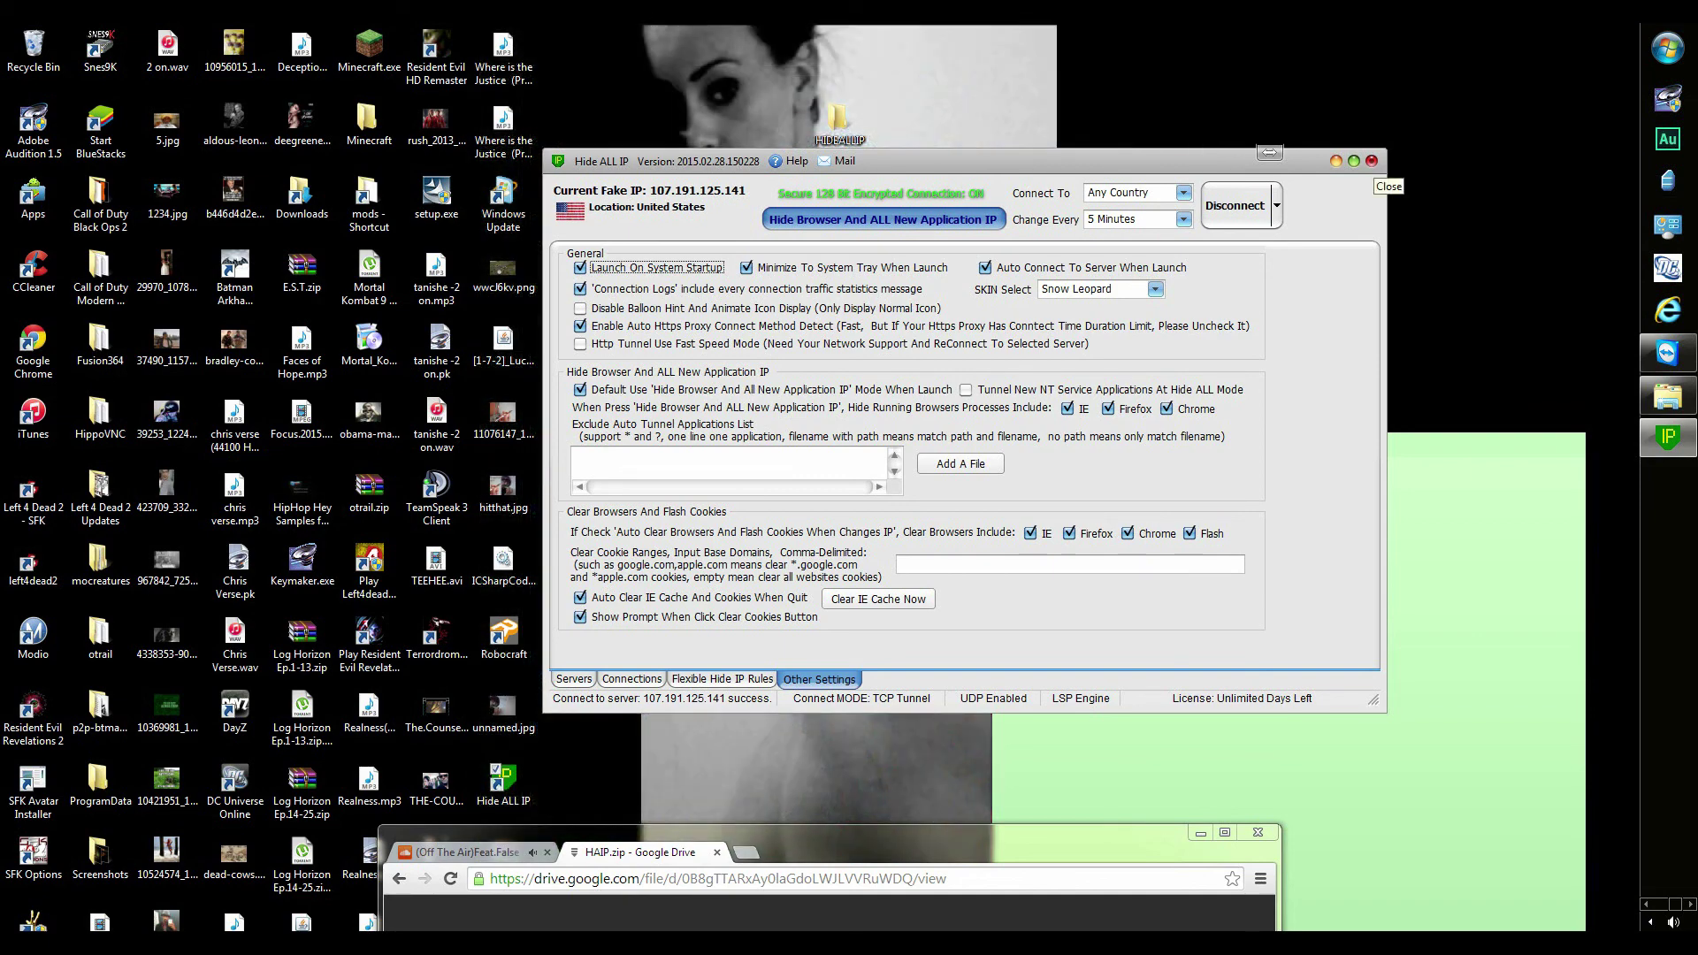
{"action": "left_click_drag", "start_coordinate": [1269, 152], "coordinate": [1247, 254]}
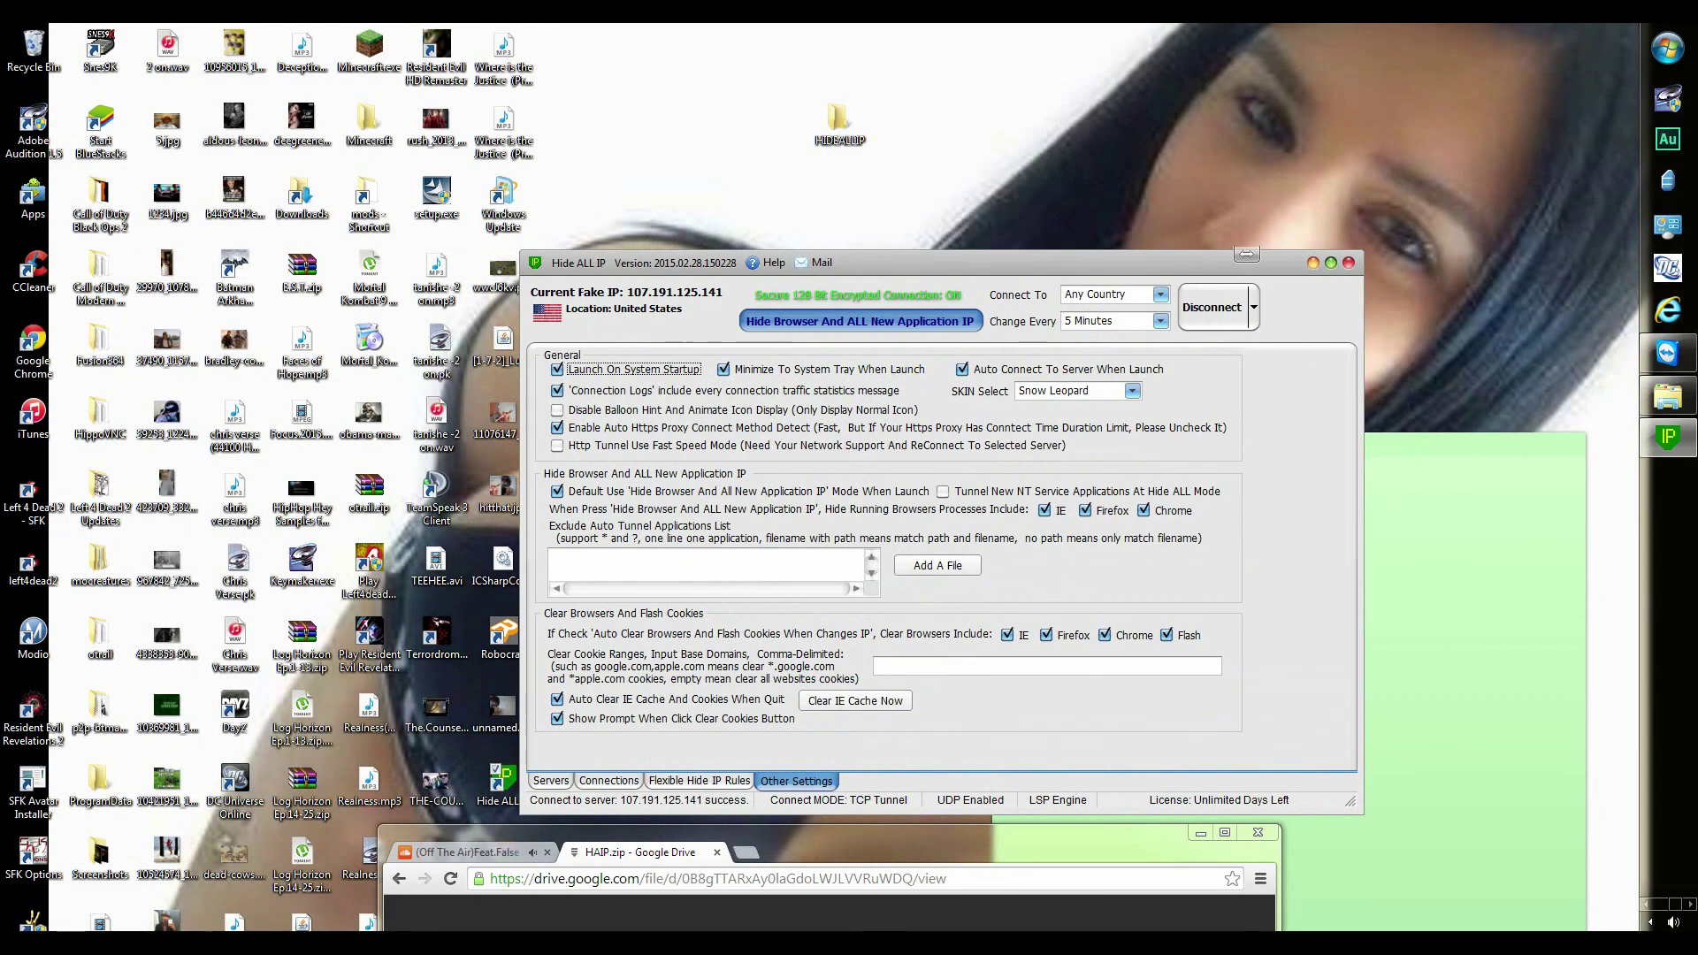
{"action": "left_click_drag", "start_coordinate": [1273, 262], "coordinate": [1325, 90]}
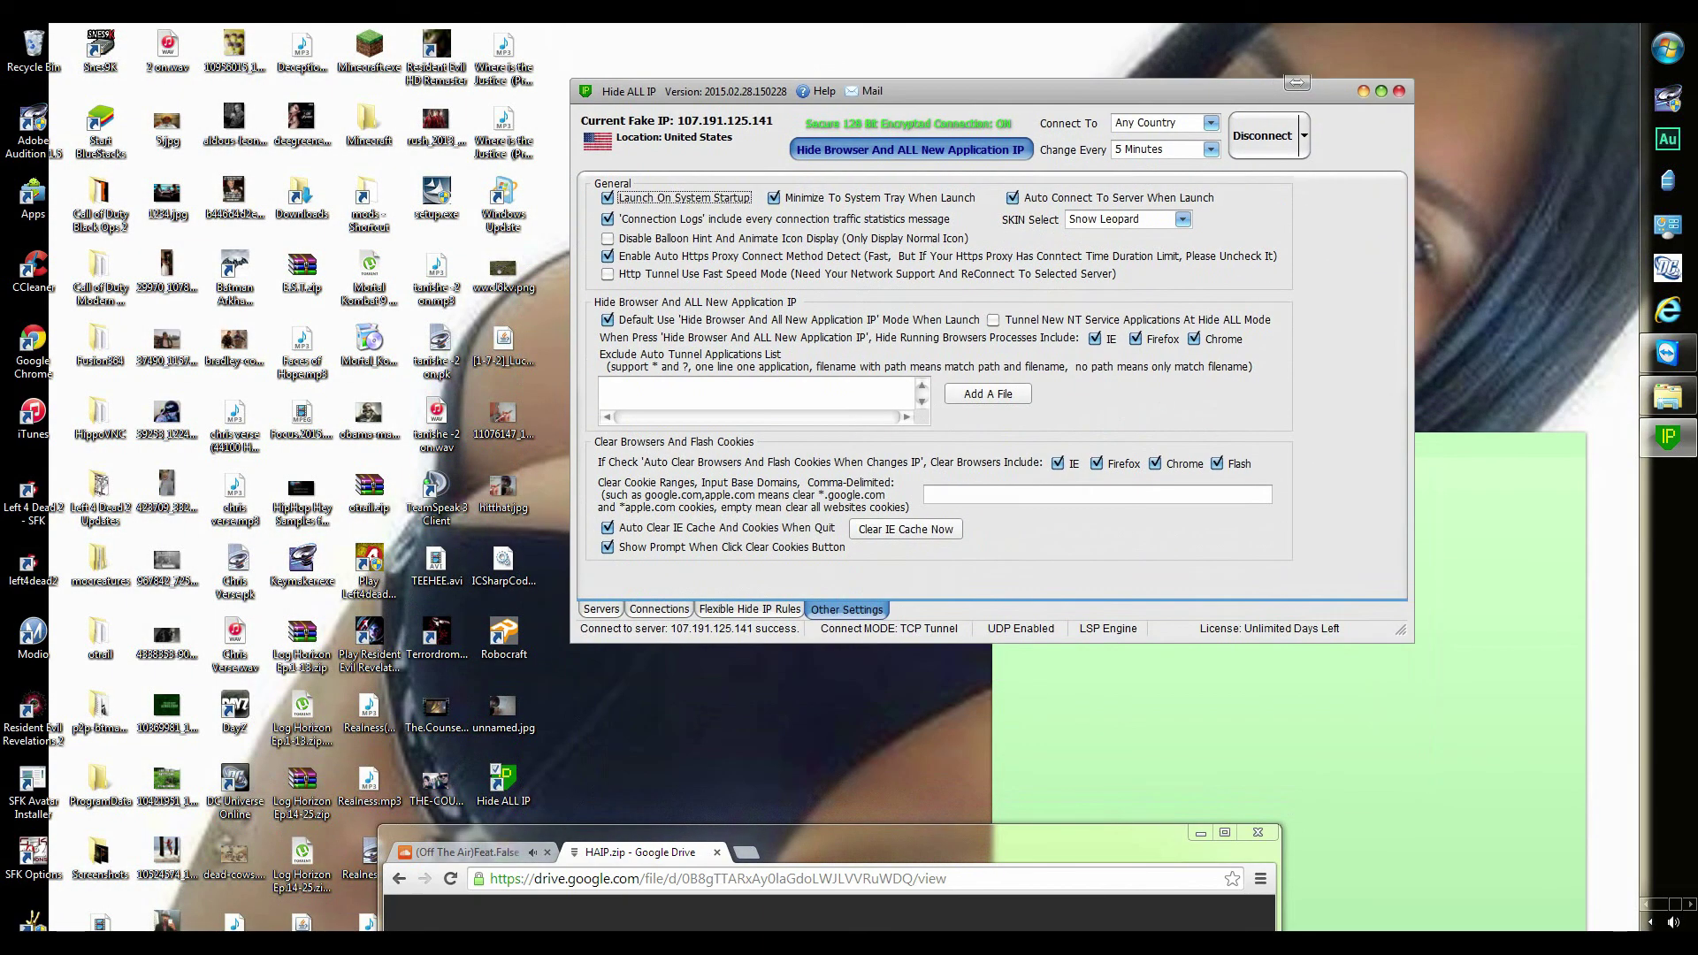